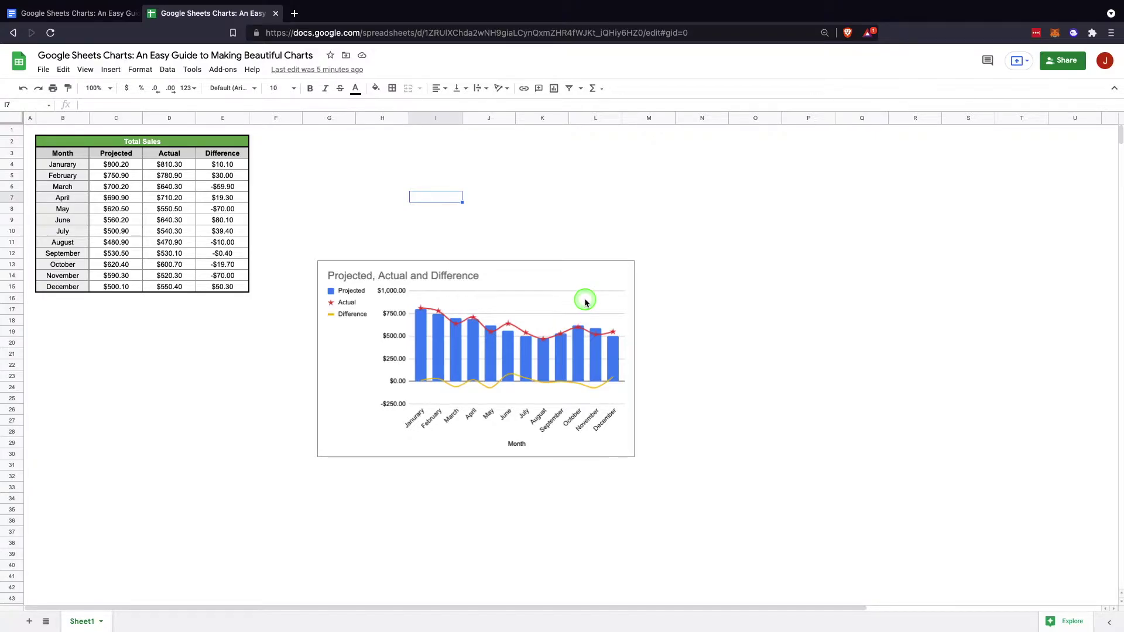
Delete the existing combo chart from the sheet.
click(588, 299)
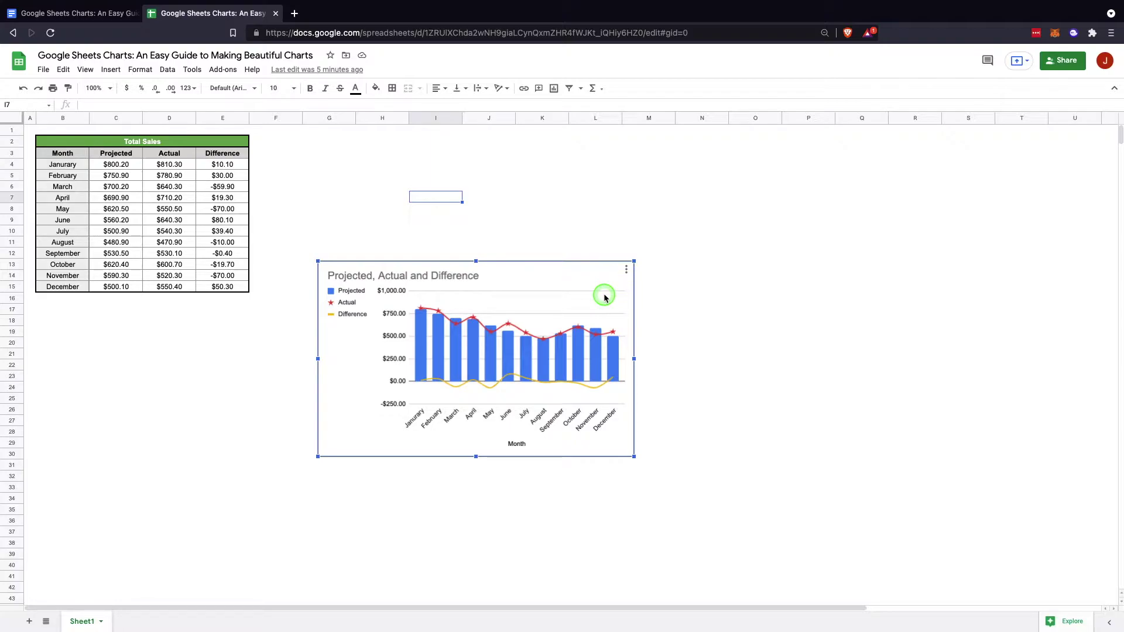
key(Delete)
click(544, 269)
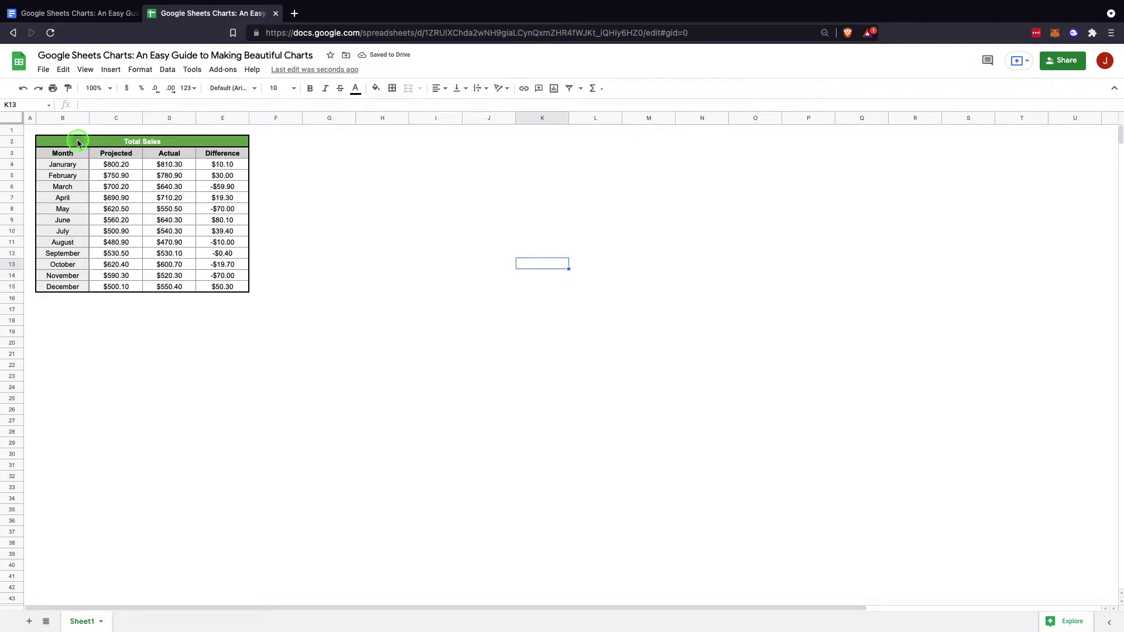
Select the Total Sales table range B2:E15.
drag(78, 142, 228, 288)
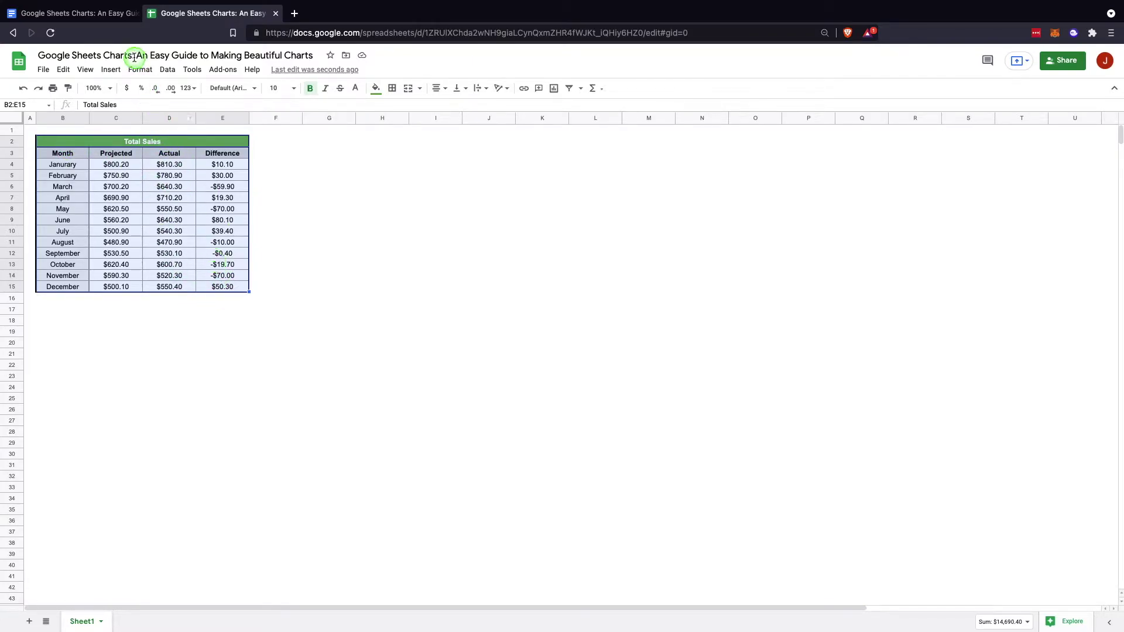
click(111, 70)
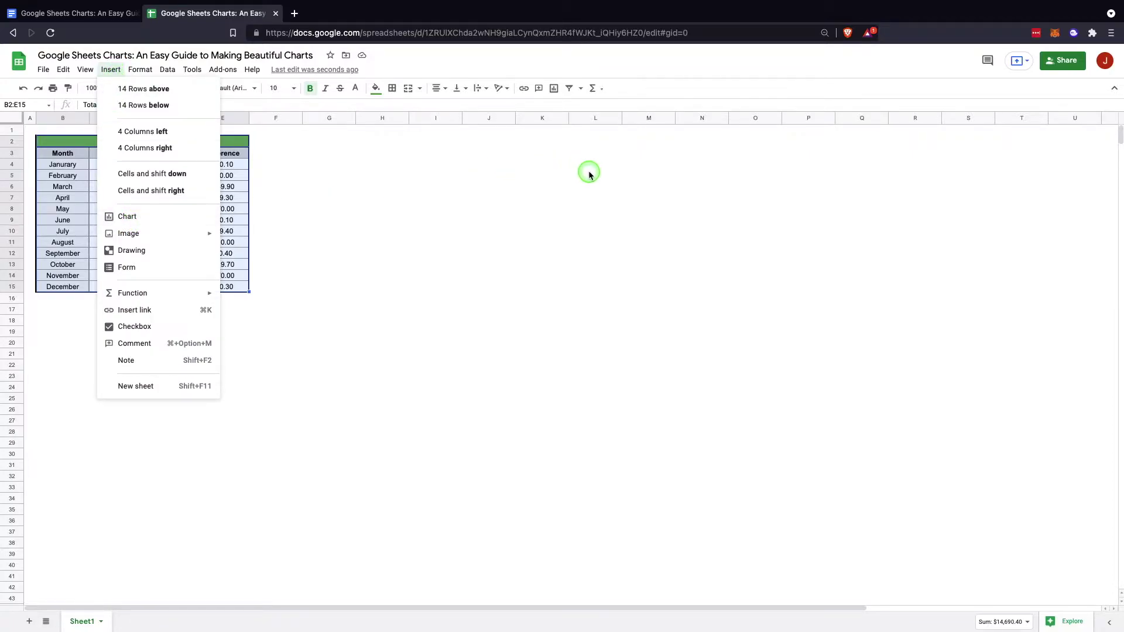
click(555, 91)
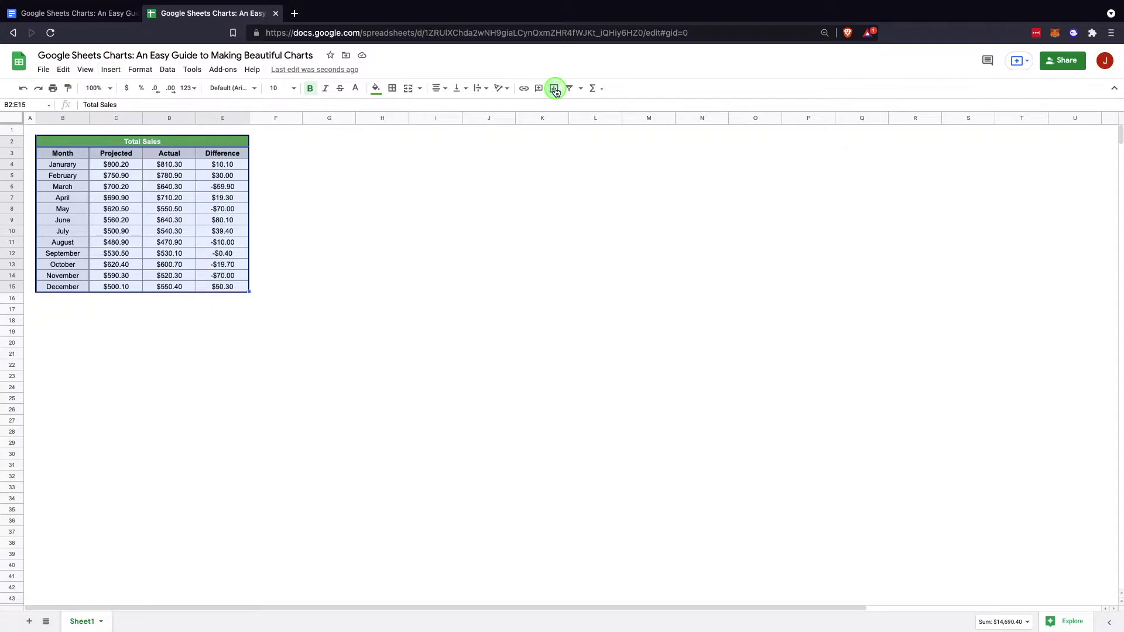
Insert a line chart from the selected B2:E15 data.
click(555, 91)
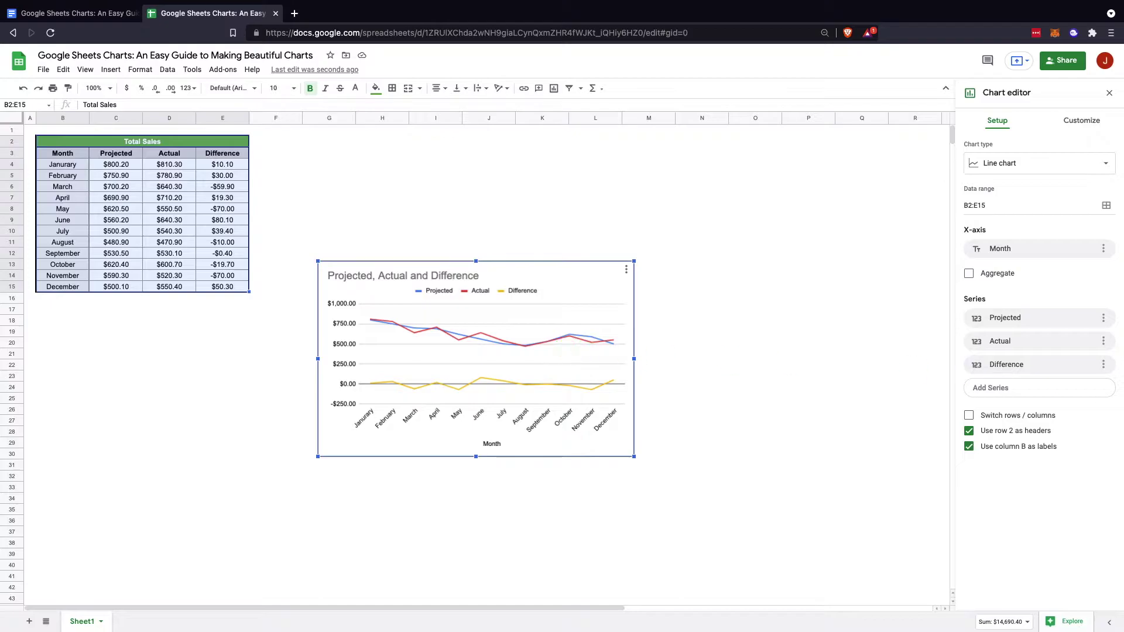
click(538, 291)
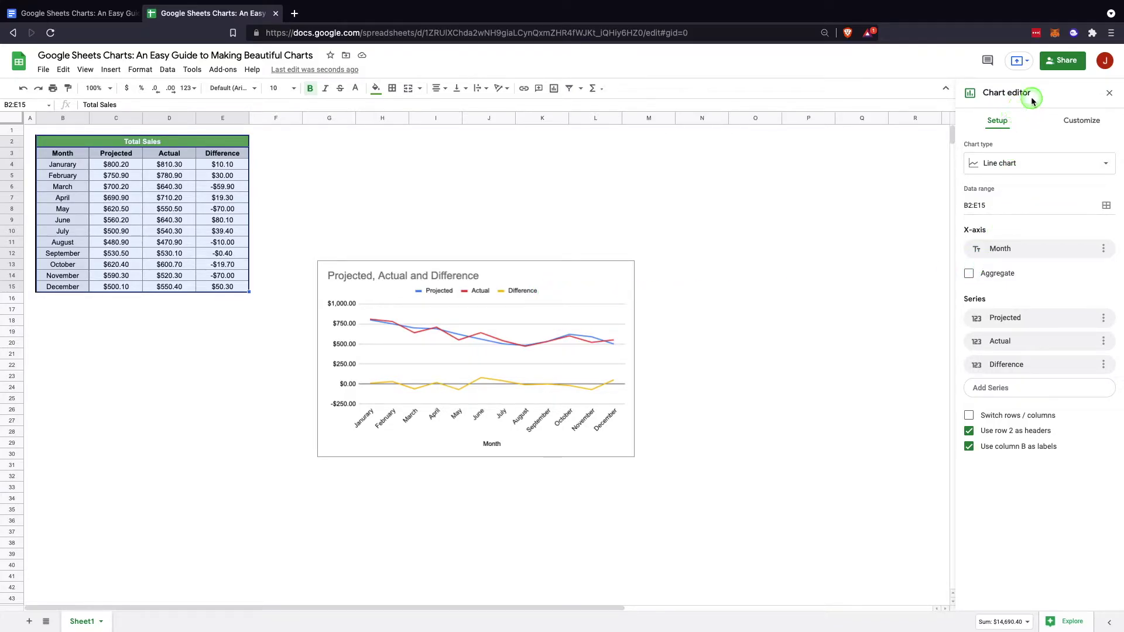
click(1110, 95)
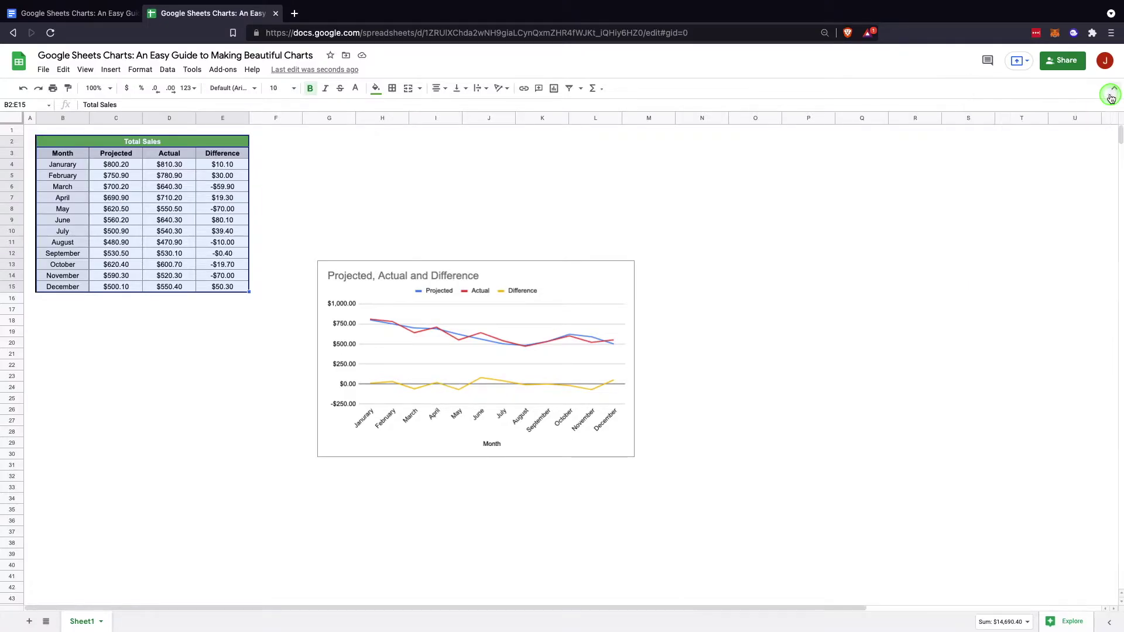
Reopen the chart editor on its Setup settings.
double_click(587, 292)
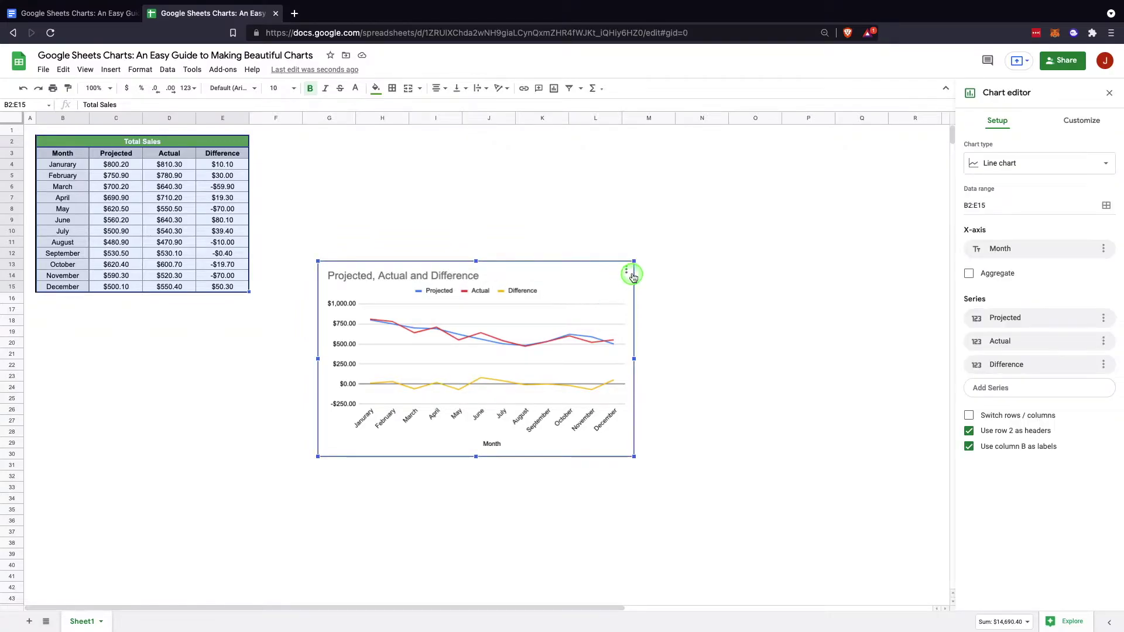
click(625, 270)
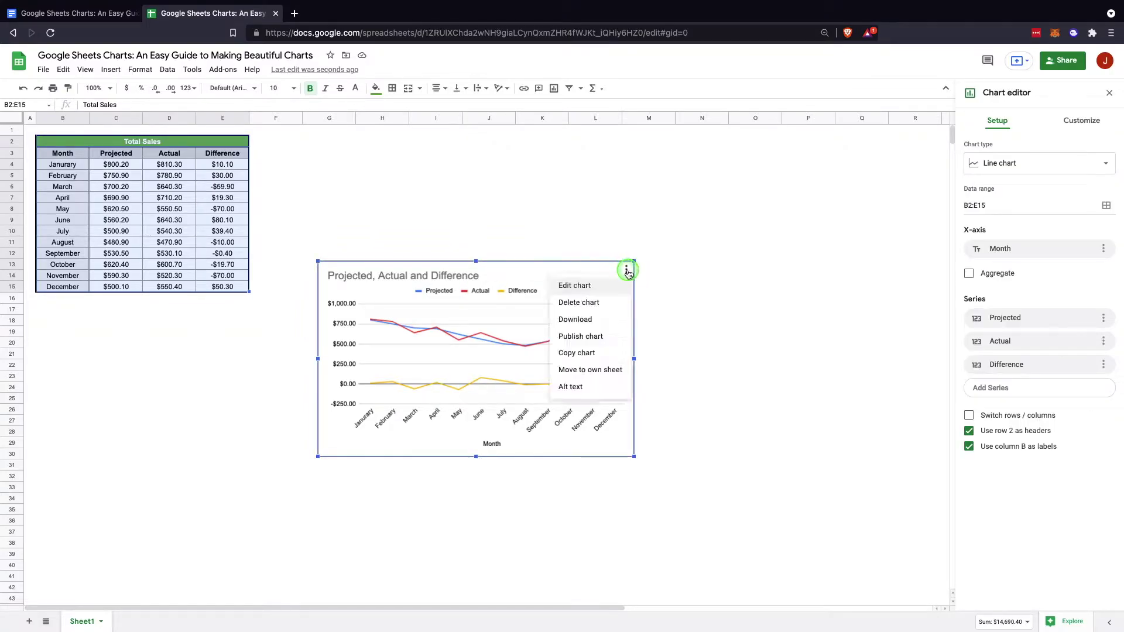
click(793, 275)
double_click(580, 306)
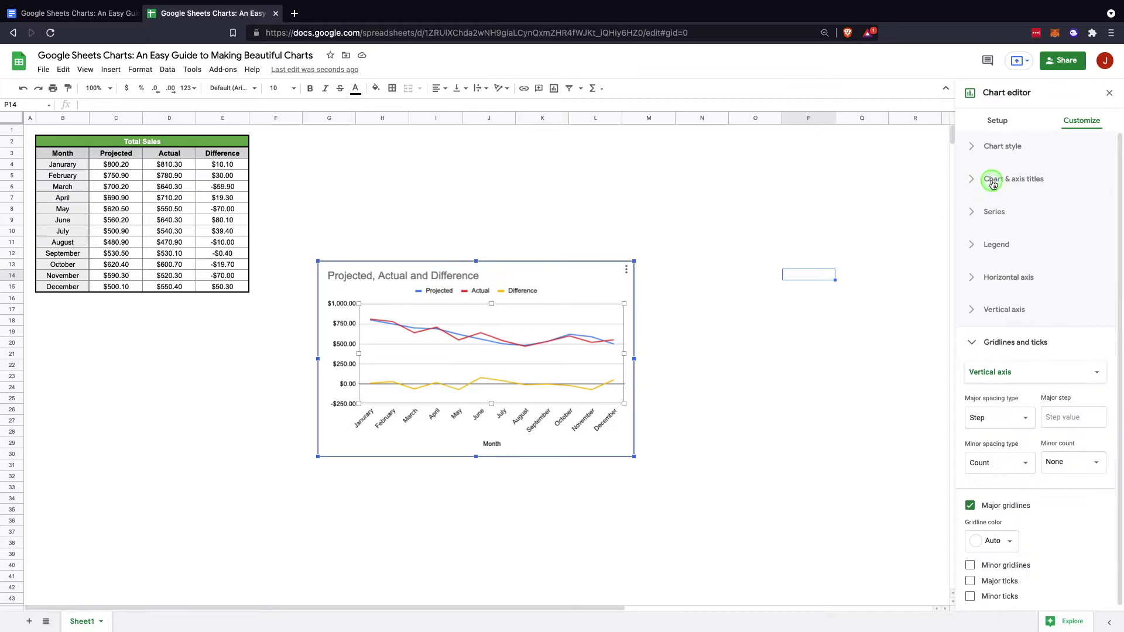
click(997, 120)
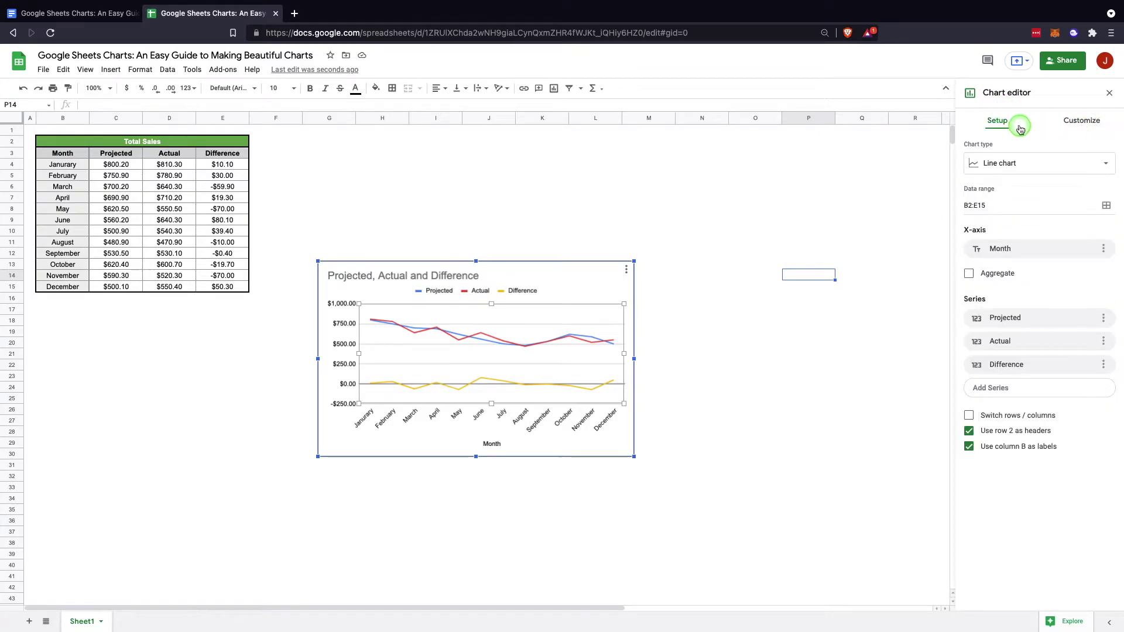
click(1041, 167)
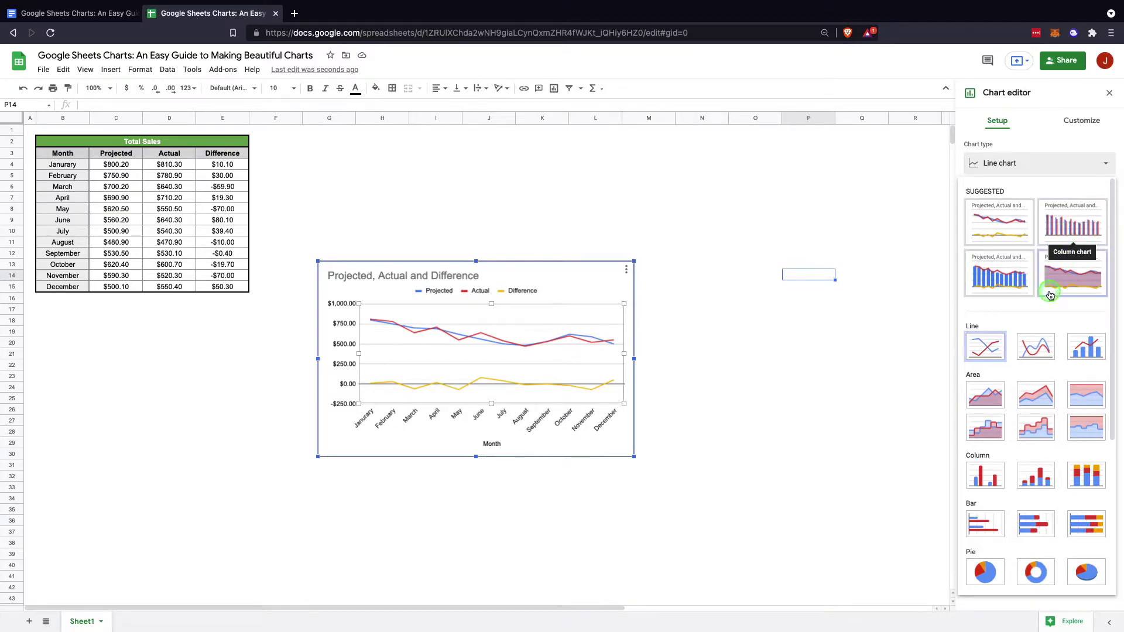
Change the chart type from Line to the suggested Combo chart.
scroll(1046, 298, down, 3)
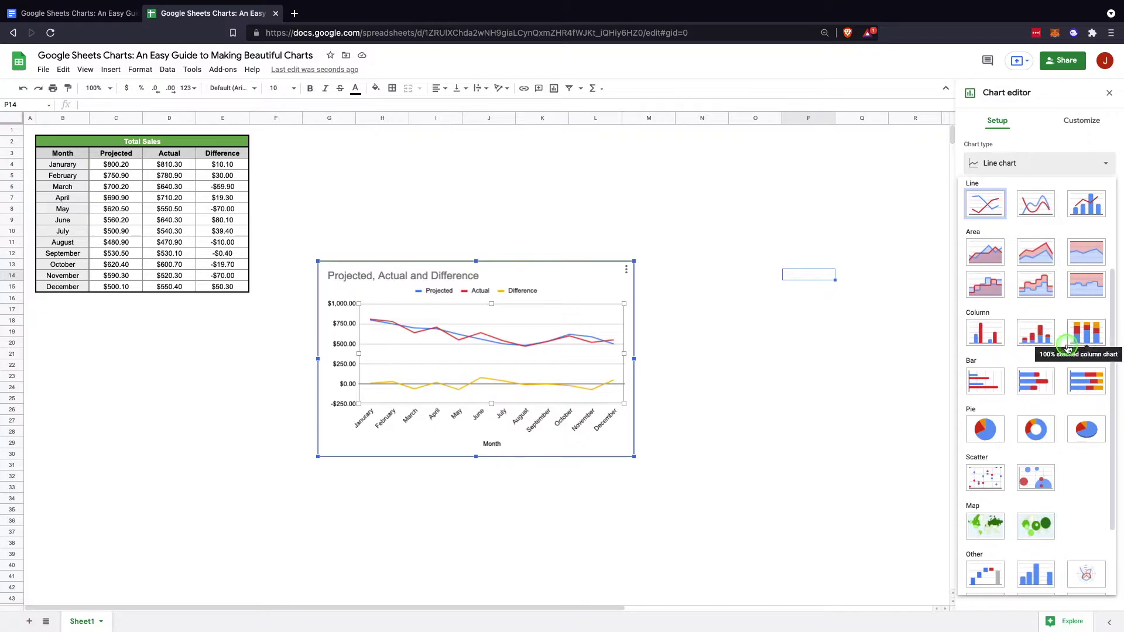
scroll(1025, 480, down, 2)
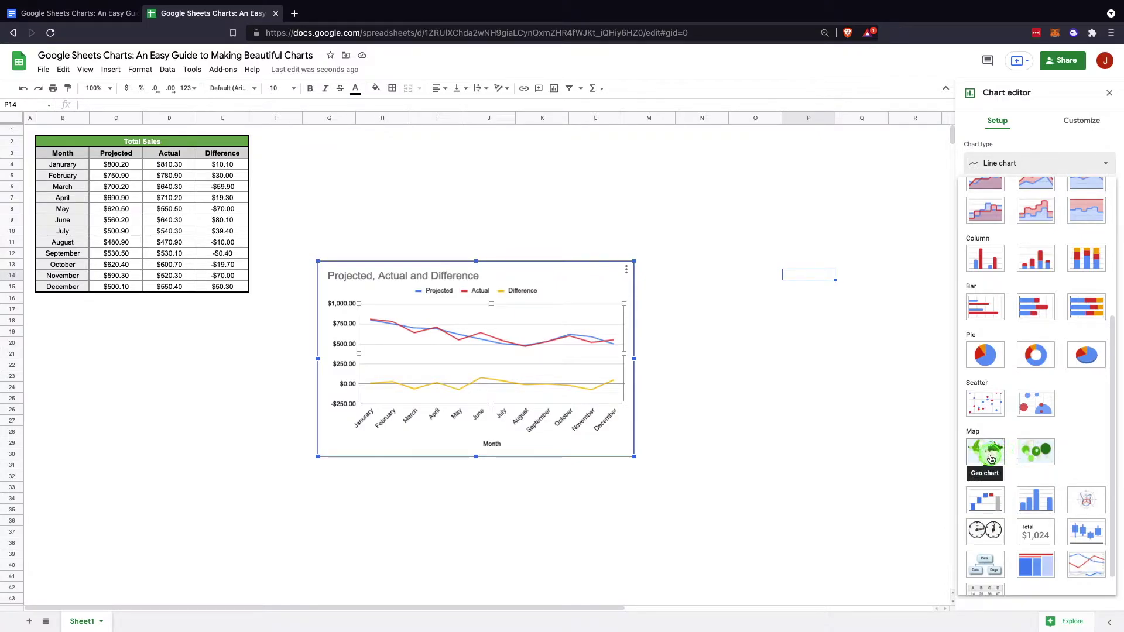
scroll(1025, 458, down, 1)
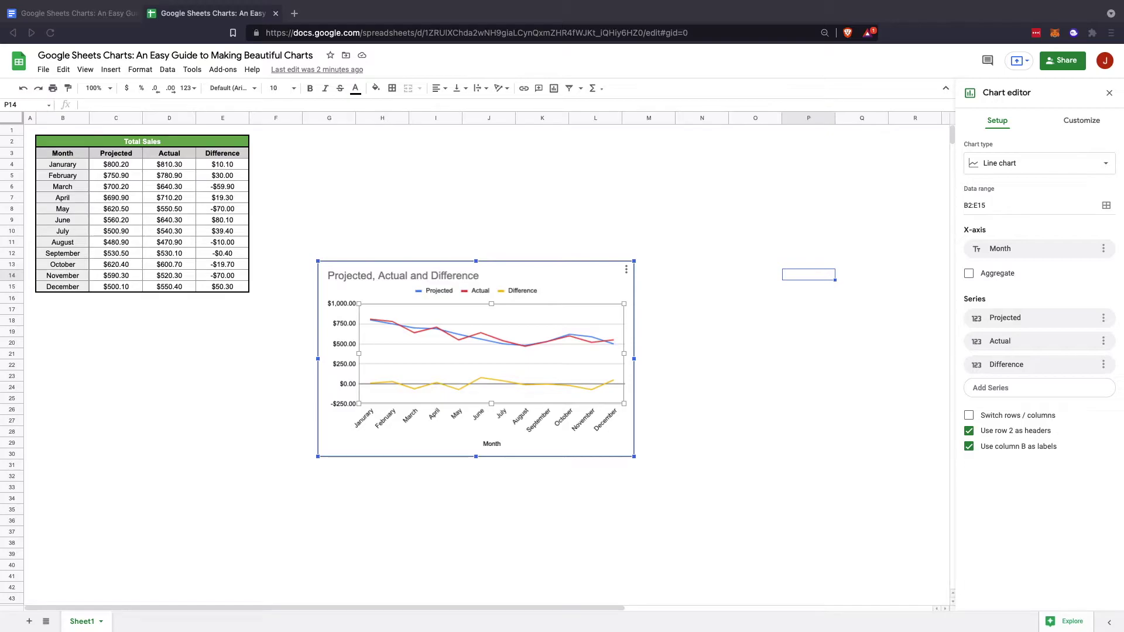
click(1017, 163)
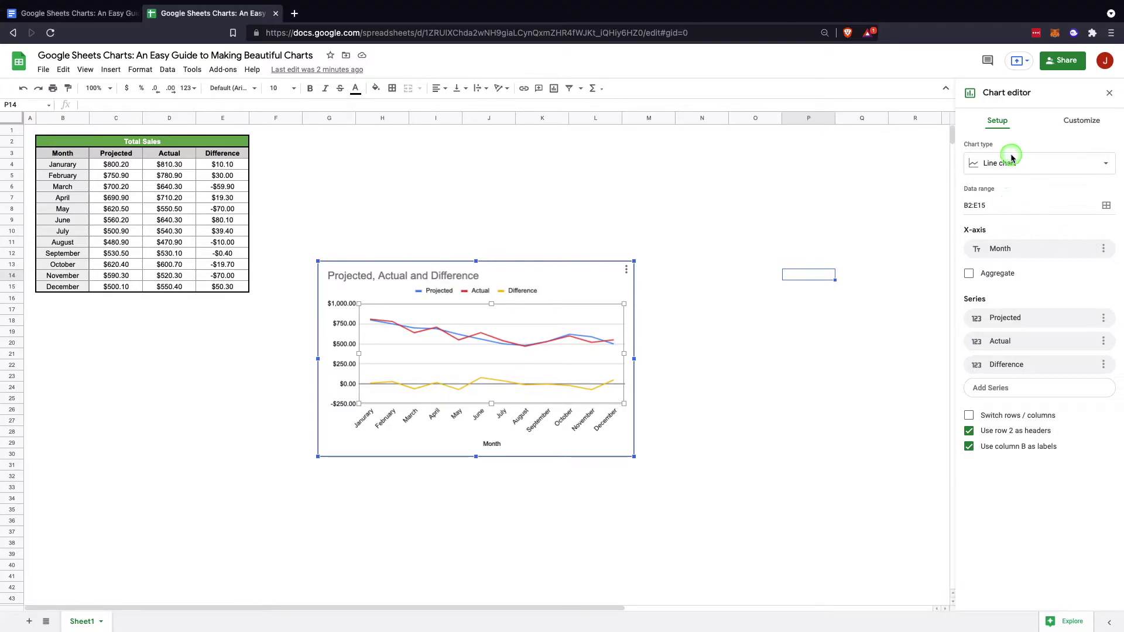
scroll(1031, 246, down, 4)
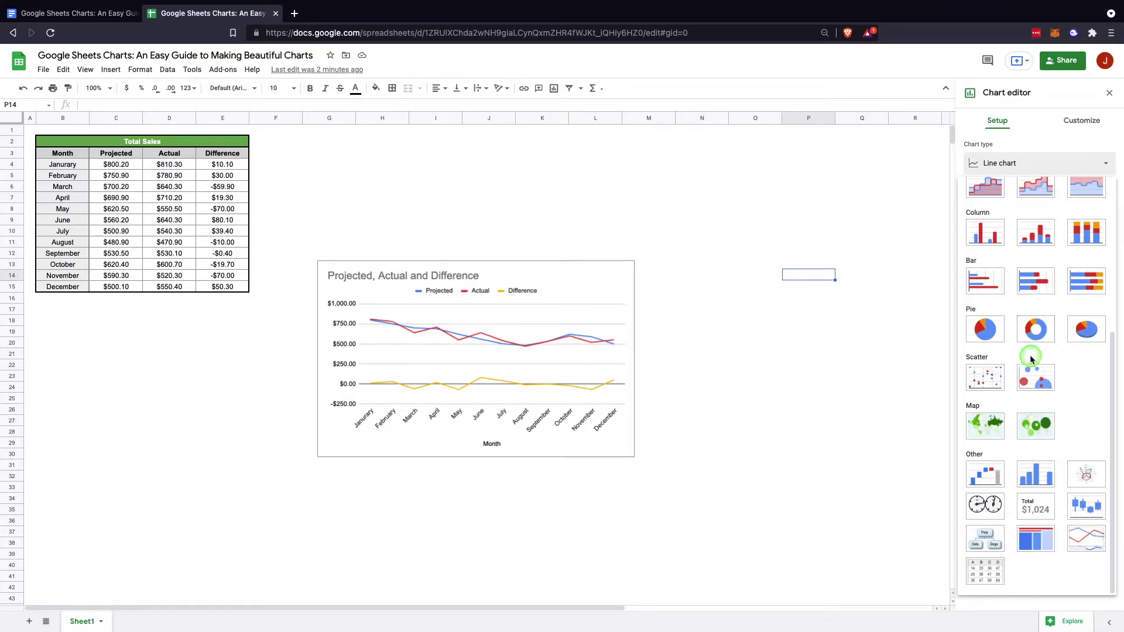
click(1030, 483)
scroll(1030, 484, up, 5)
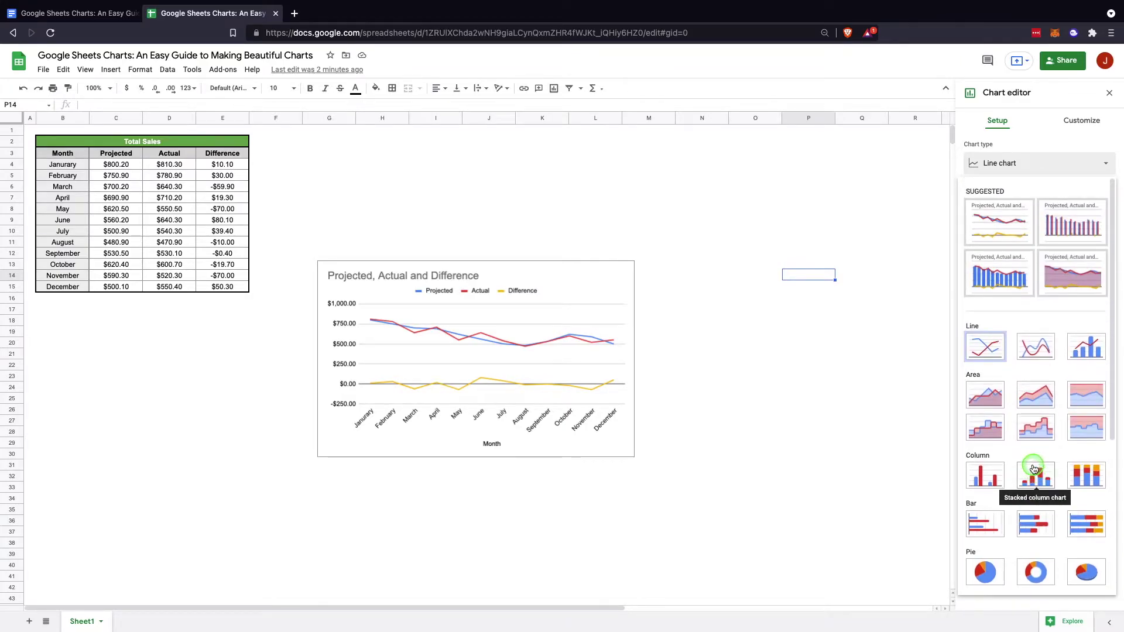
click(1006, 285)
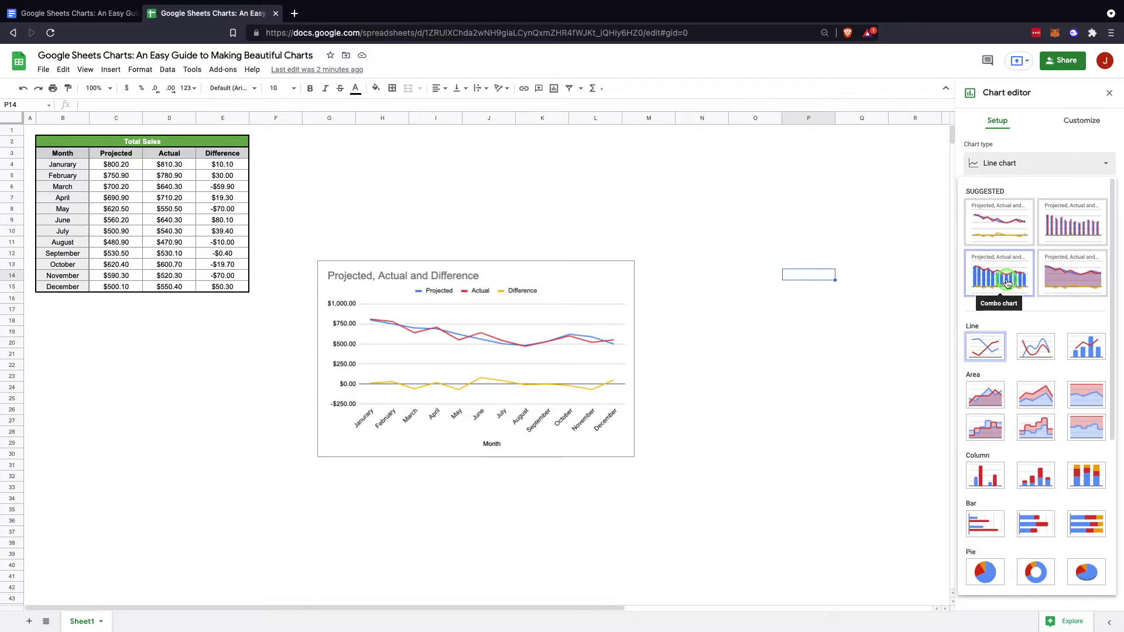
click(1007, 283)
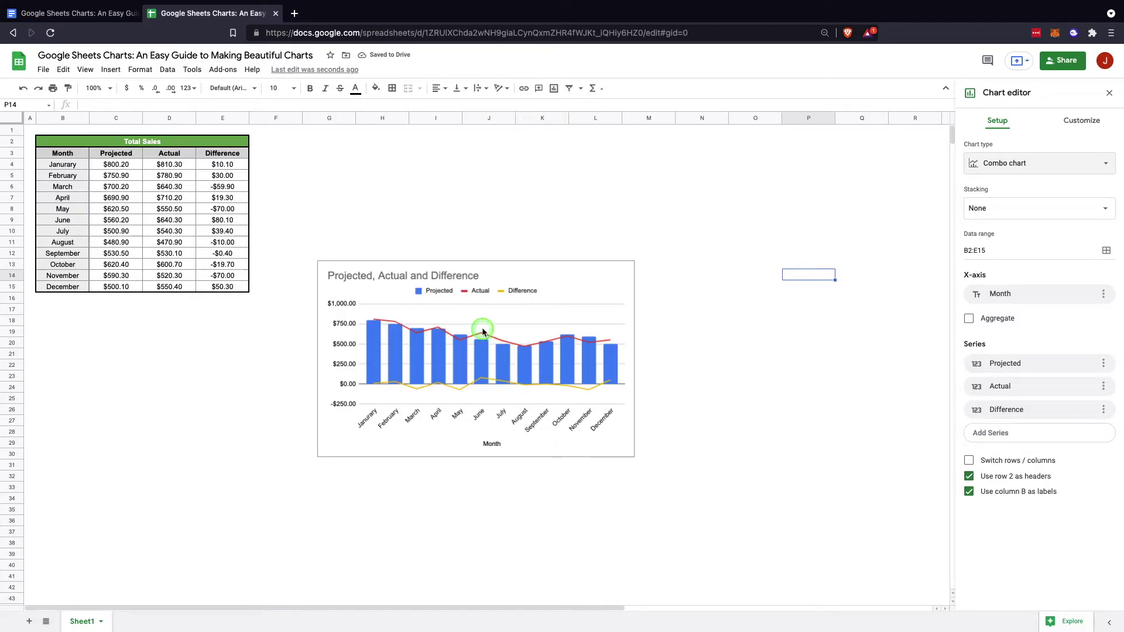
click(1096, 164)
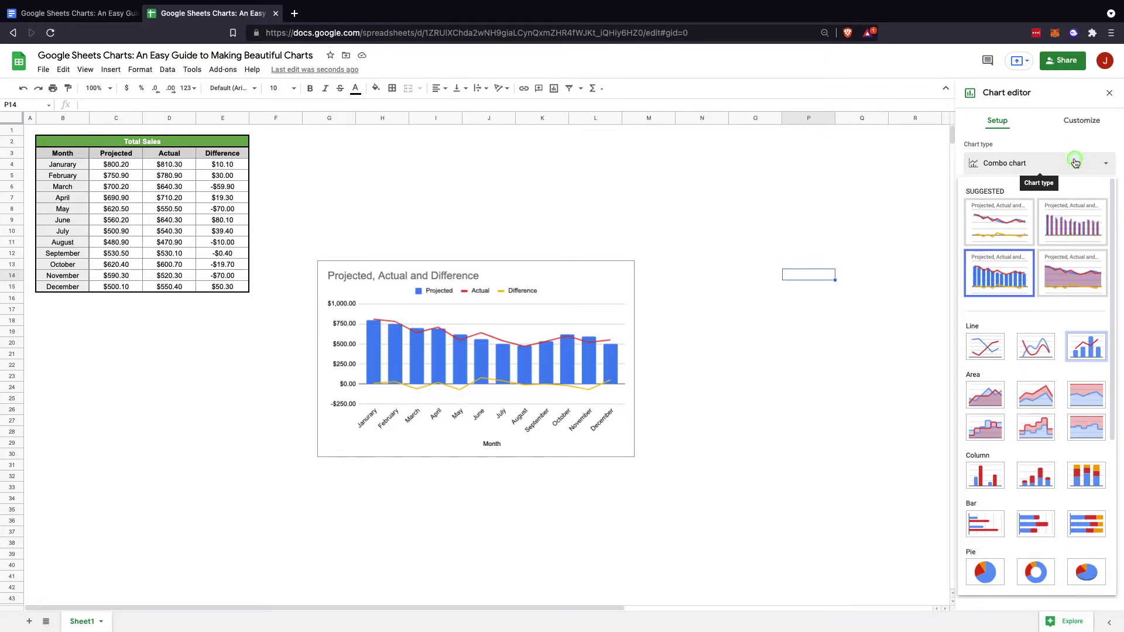
click(1076, 162)
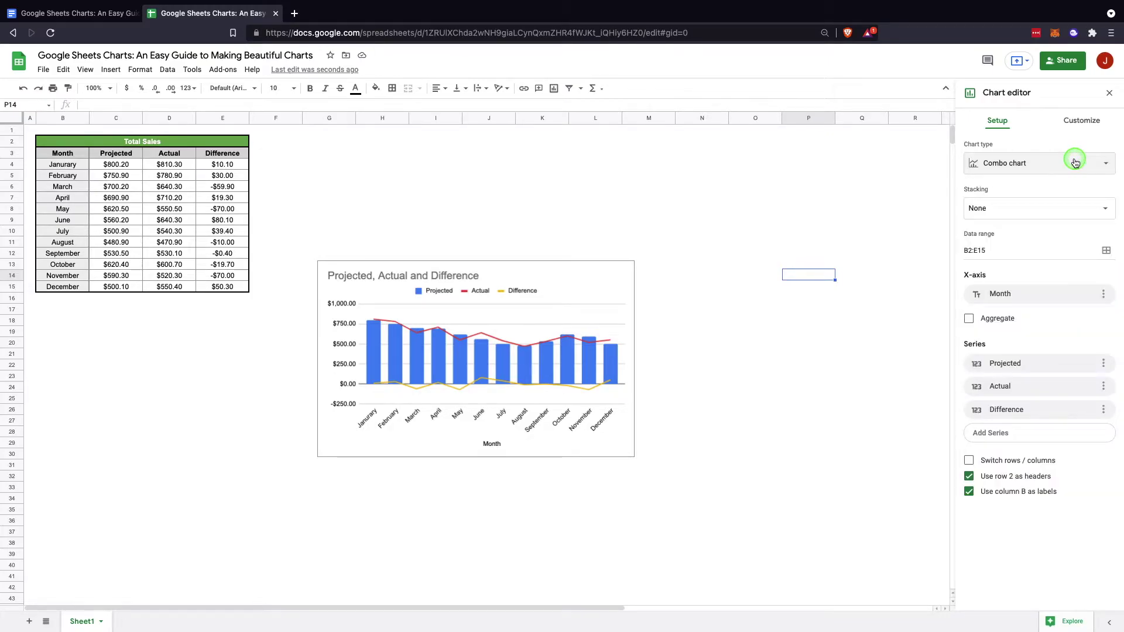
click(1003, 212)
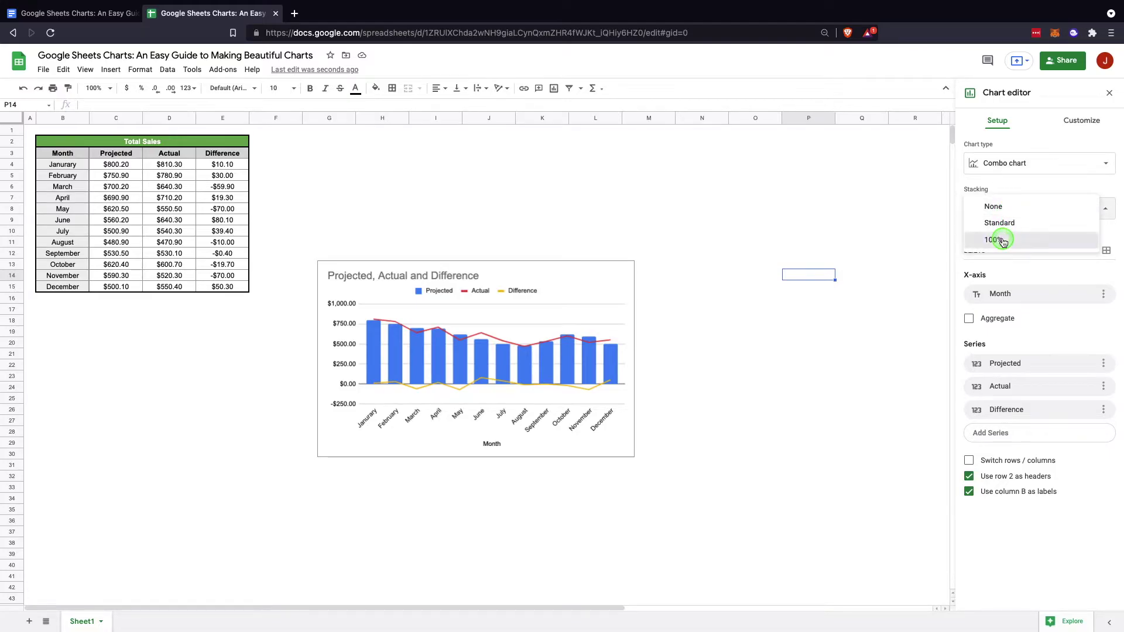
click(1002, 240)
click(1019, 210)
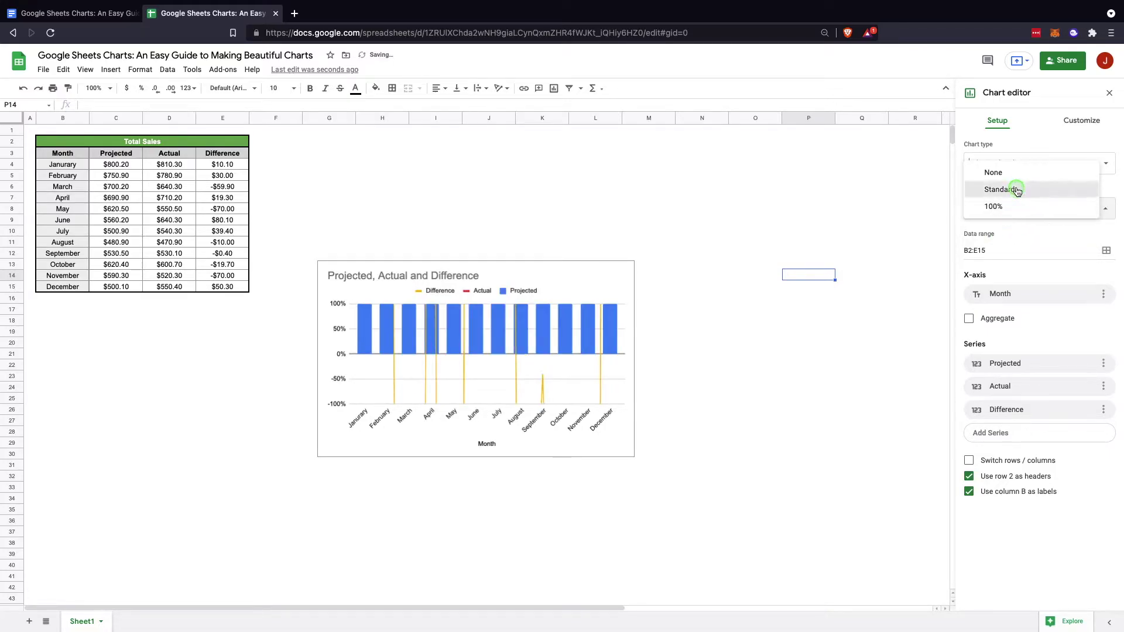
click(1017, 191)
click(1018, 208)
click(1009, 191)
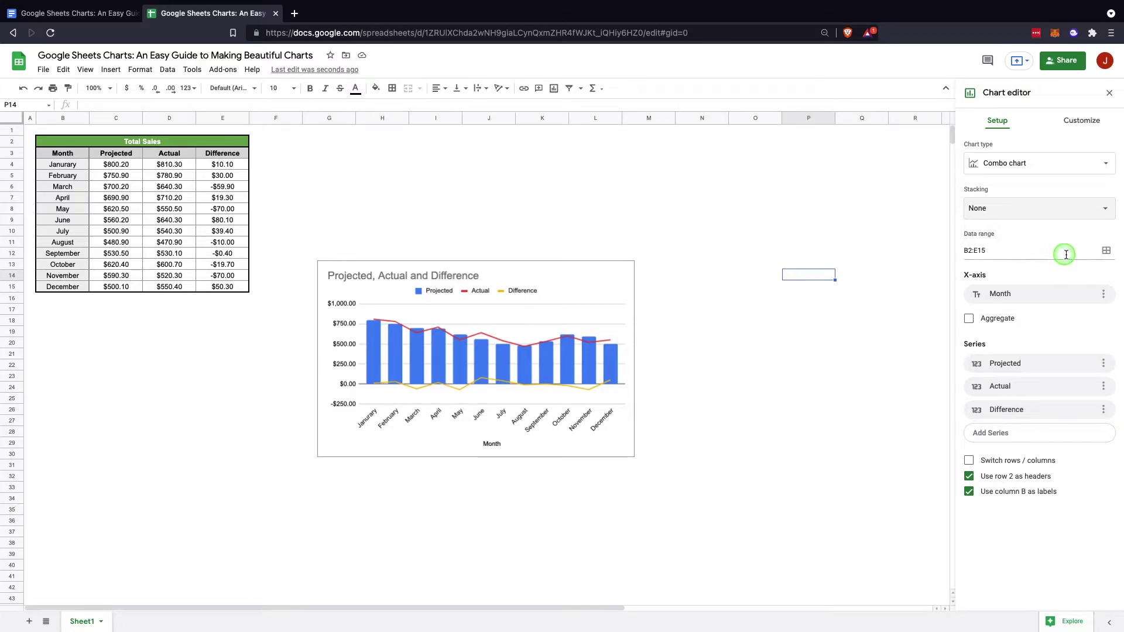
click(1107, 253)
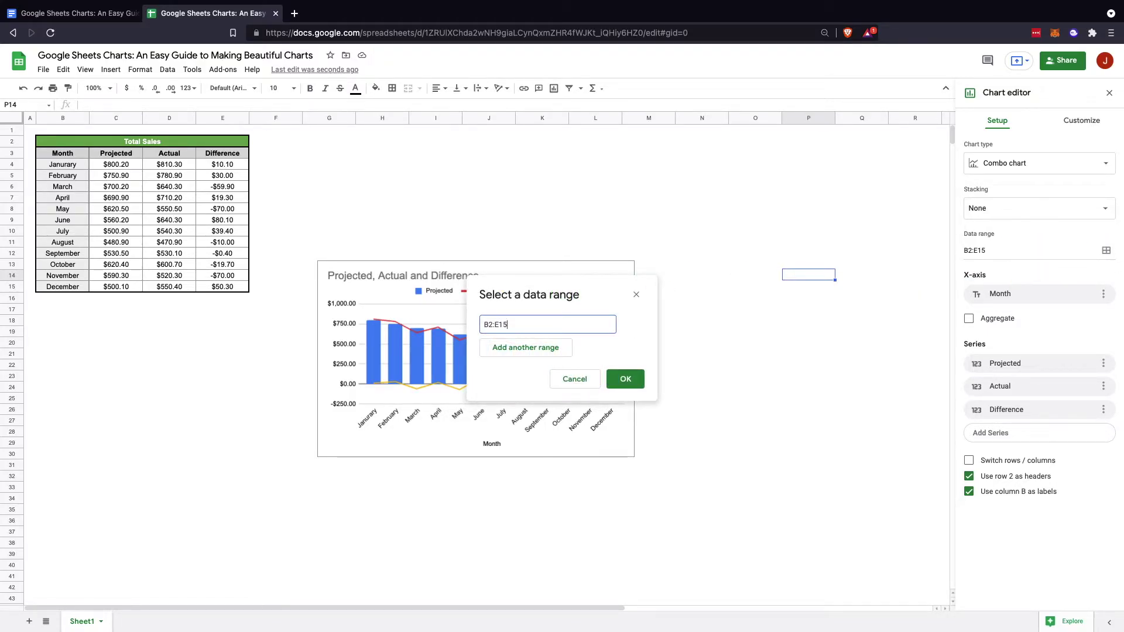
Set the chart's data range to B2:E15, discarding the extra empty range.
click(530, 348)
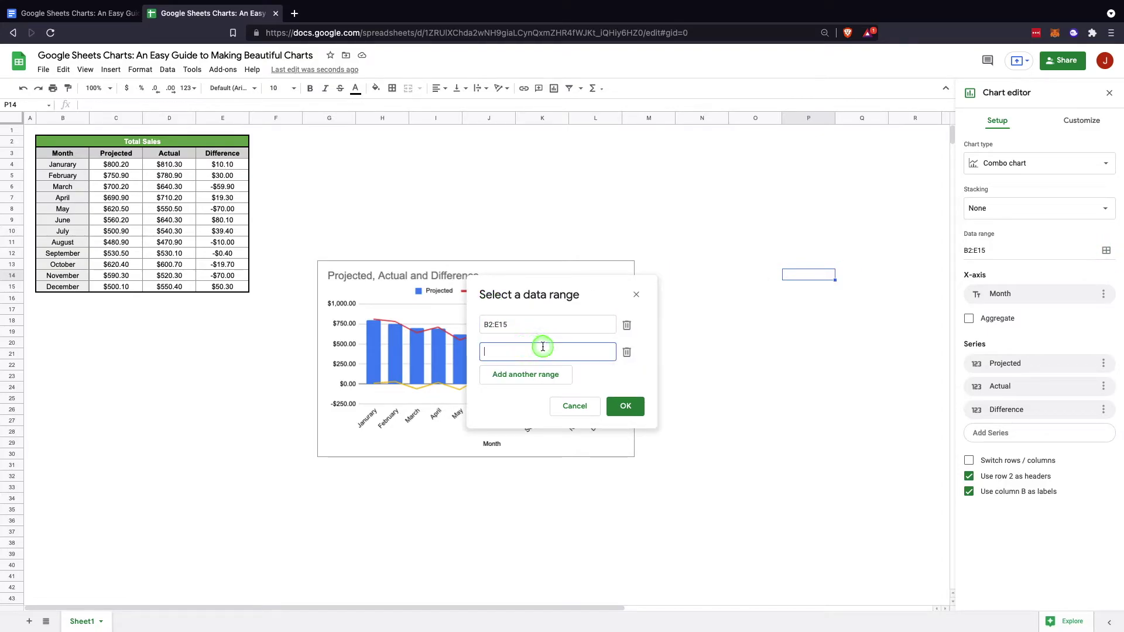
click(627, 351)
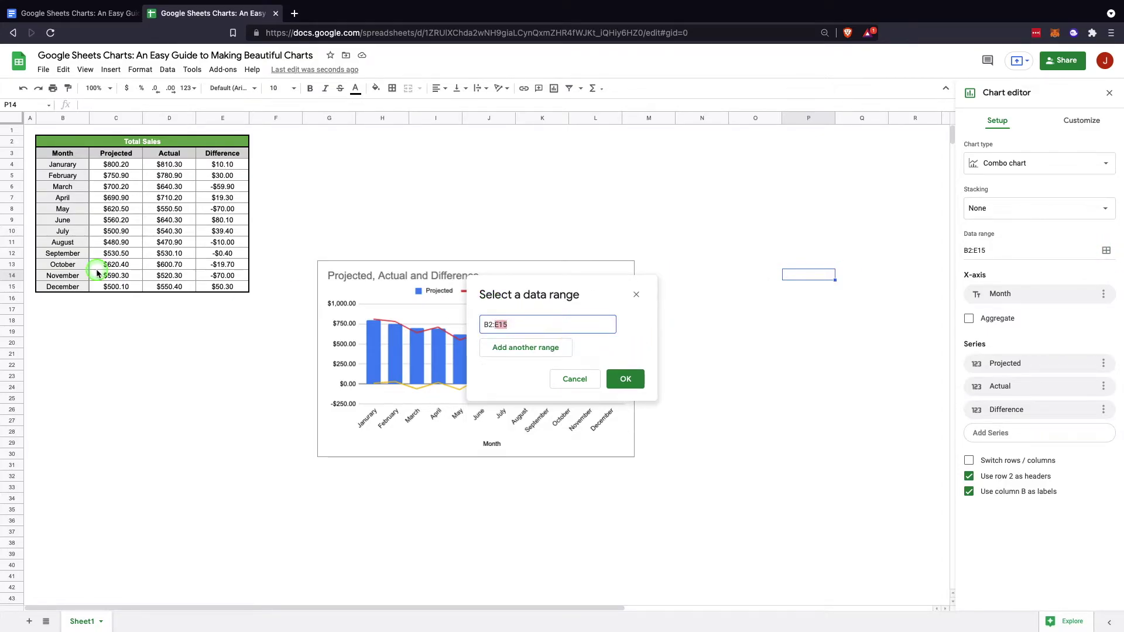
click(109, 176)
drag(62, 141, 231, 292)
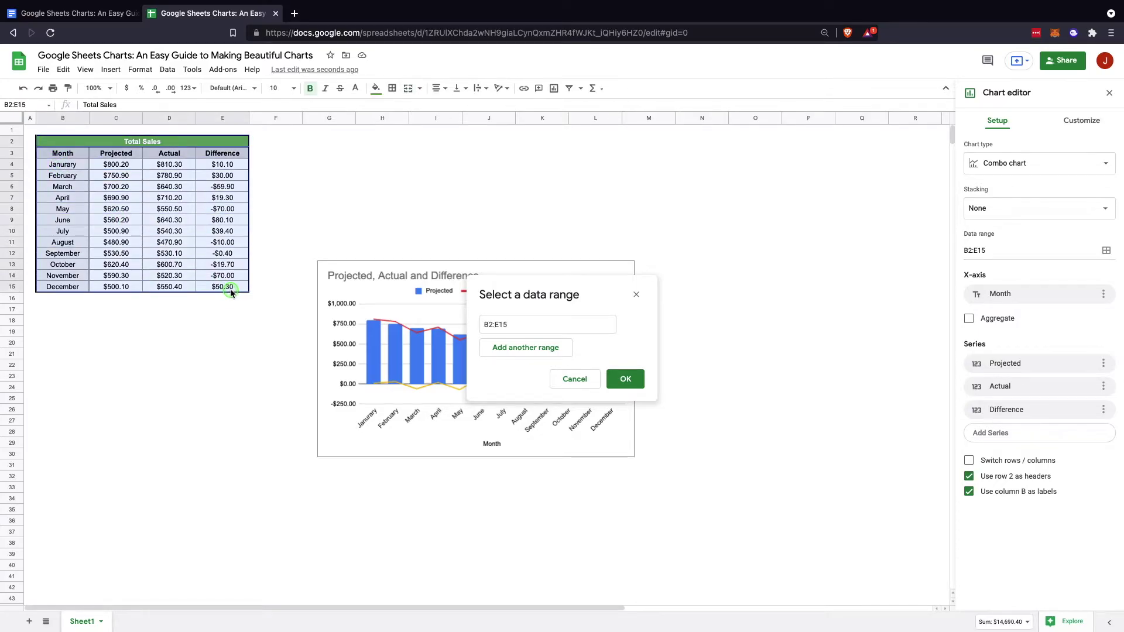
click(639, 380)
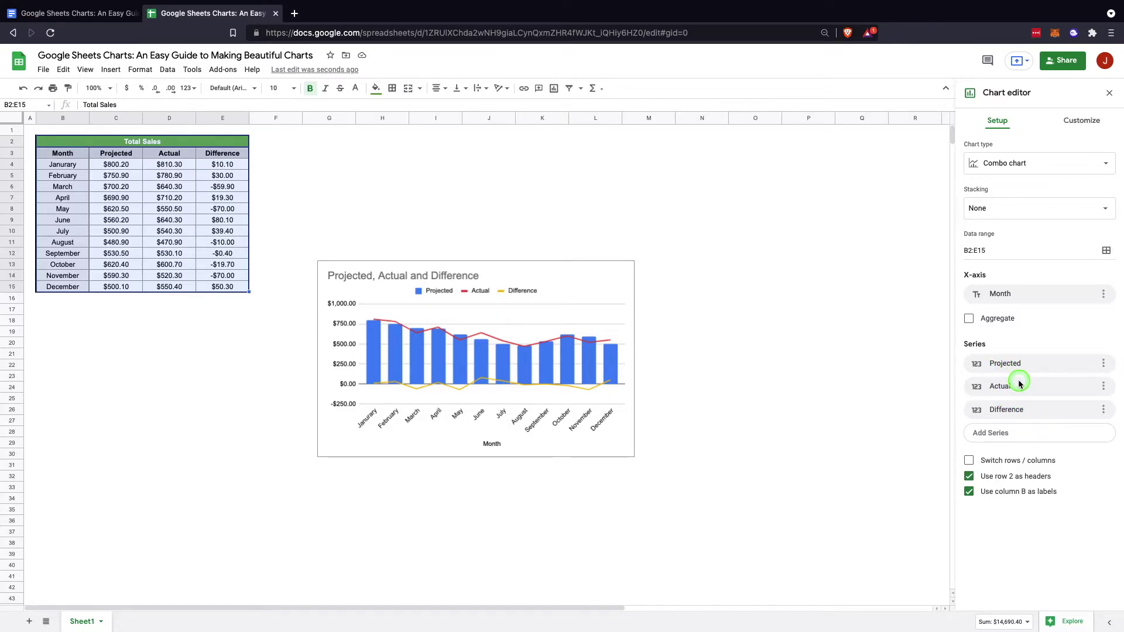
Try adding a series and switching rows/columns, leaving both unchanged.
click(1004, 436)
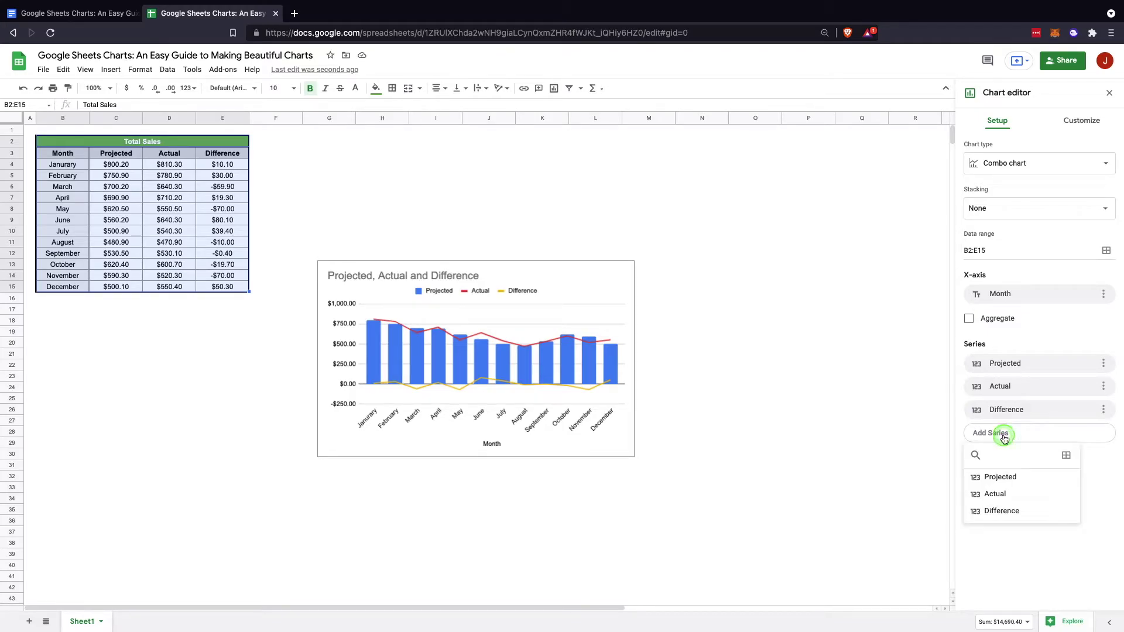
click(1103, 462)
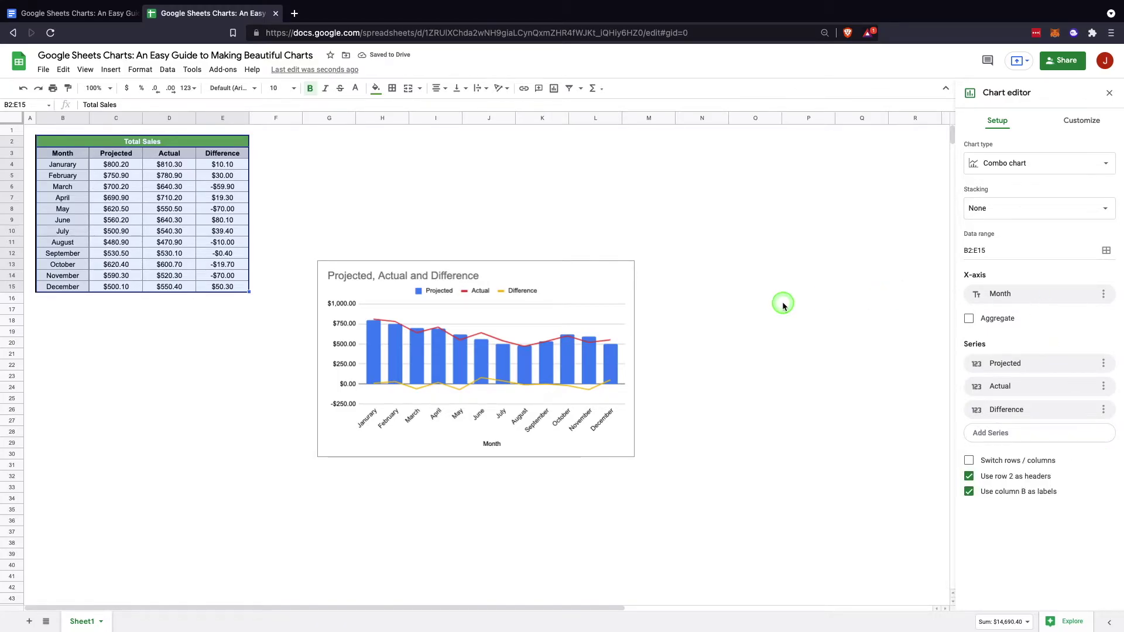
click(975, 250)
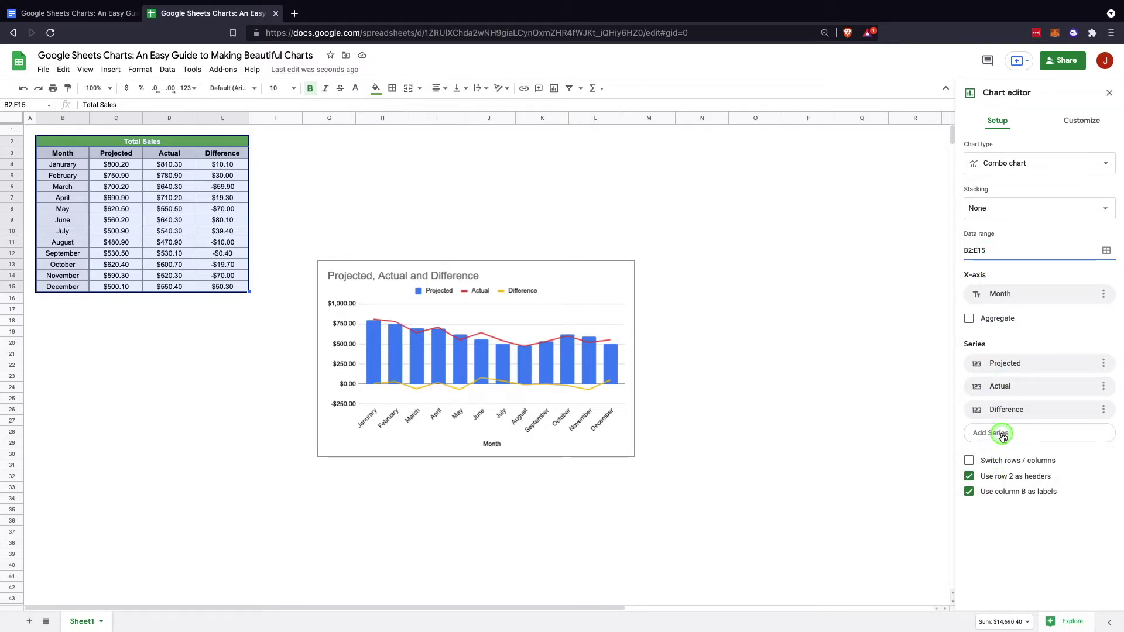
click(972, 466)
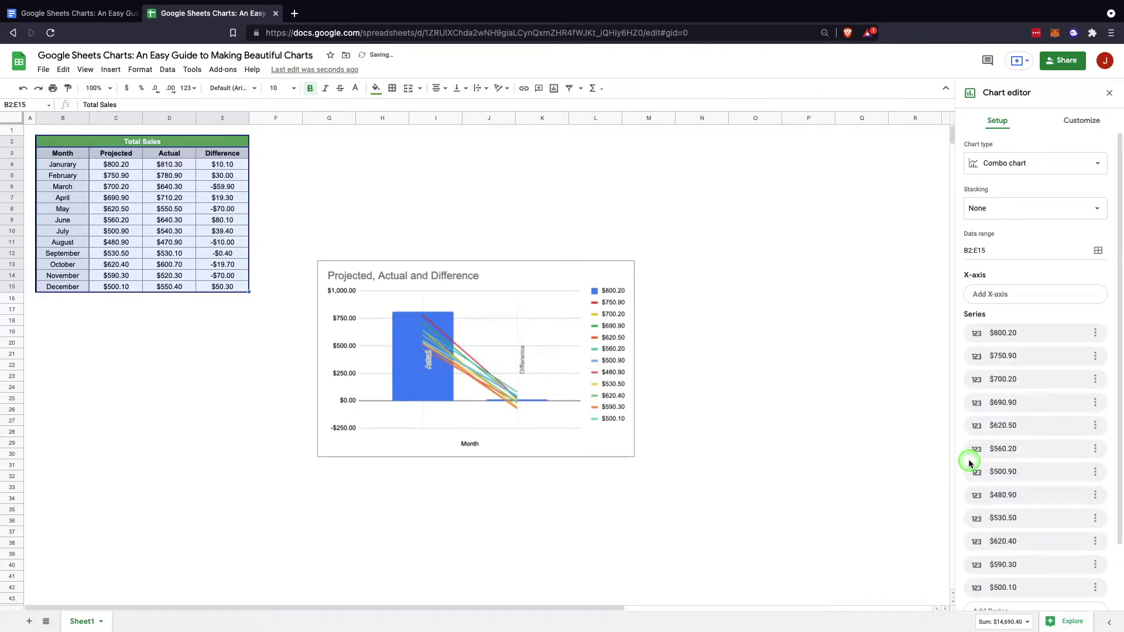
scroll(970, 464, down, 2)
click(971, 563)
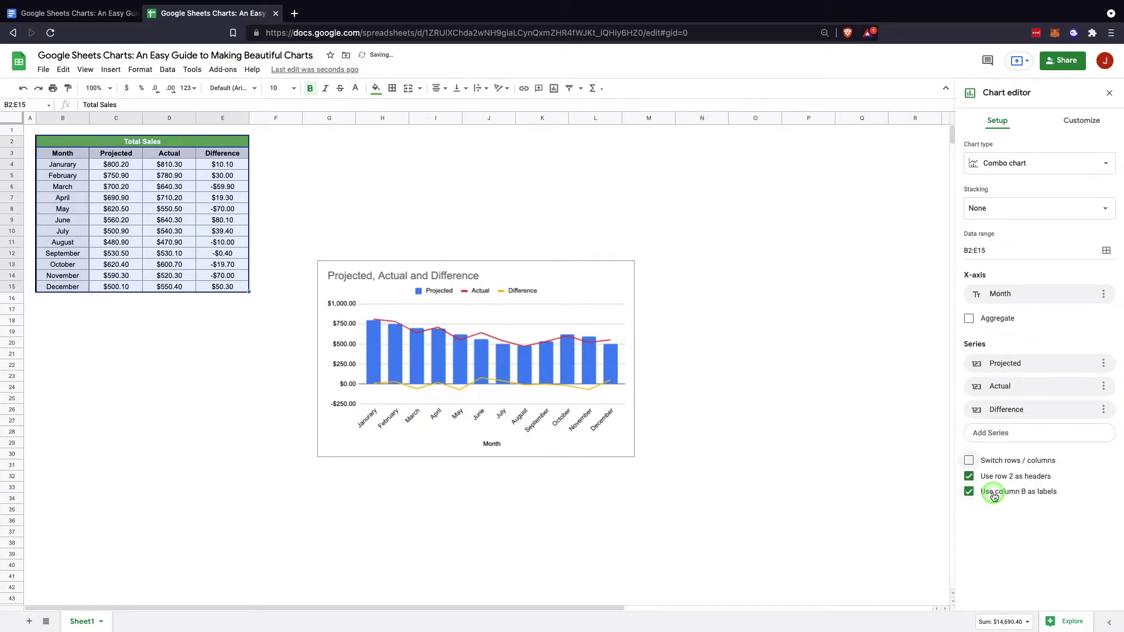
Keep row 2 as headers and column B as labels, then show Customize settings.
click(970, 476)
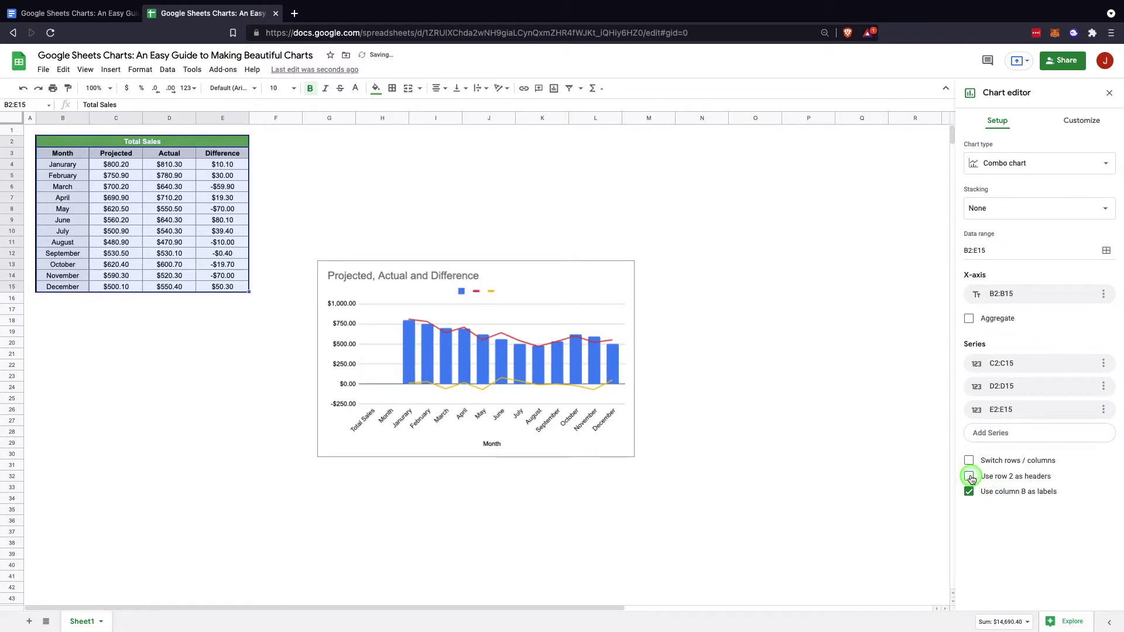
click(971, 477)
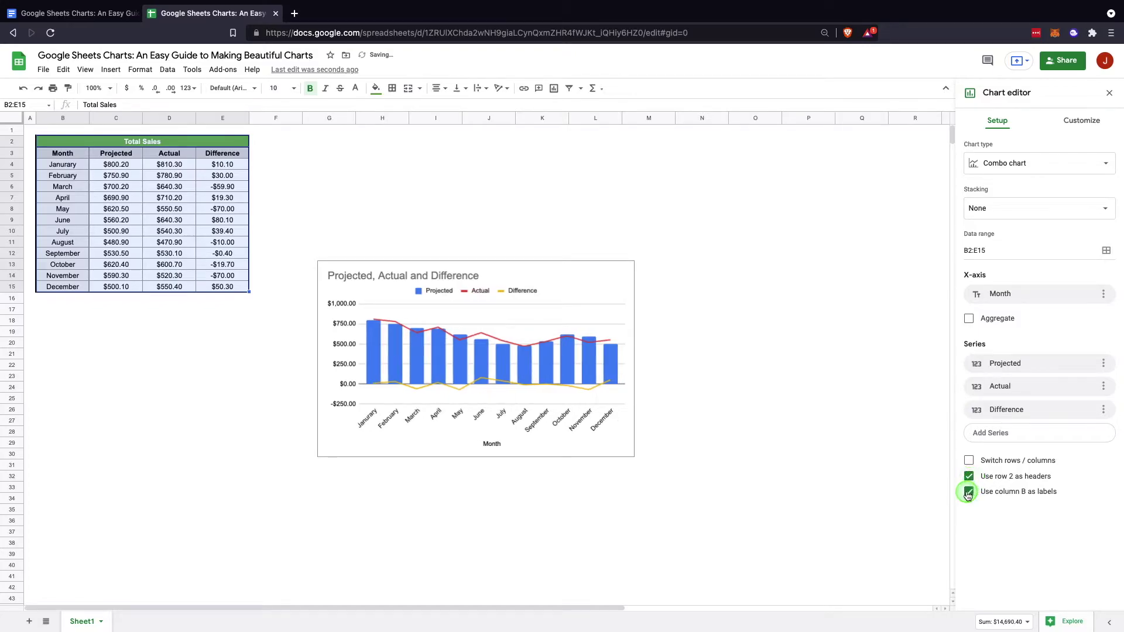
click(969, 493)
click(969, 493)
click(1070, 124)
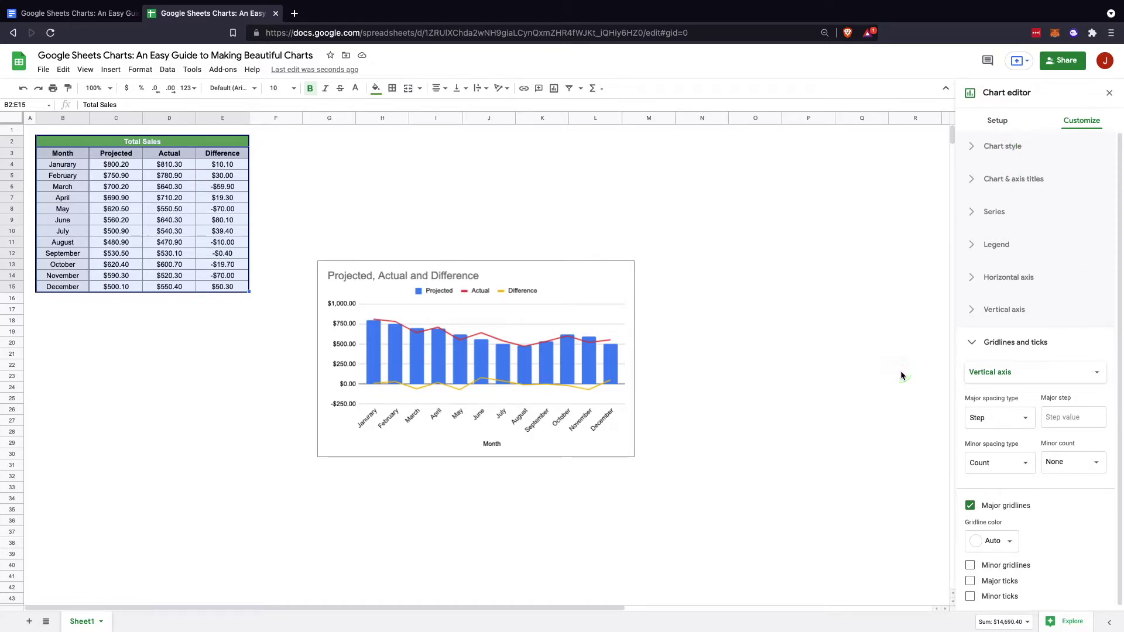
Set the chart background colour to None after trying black and grey.
click(1004, 342)
click(1015, 146)
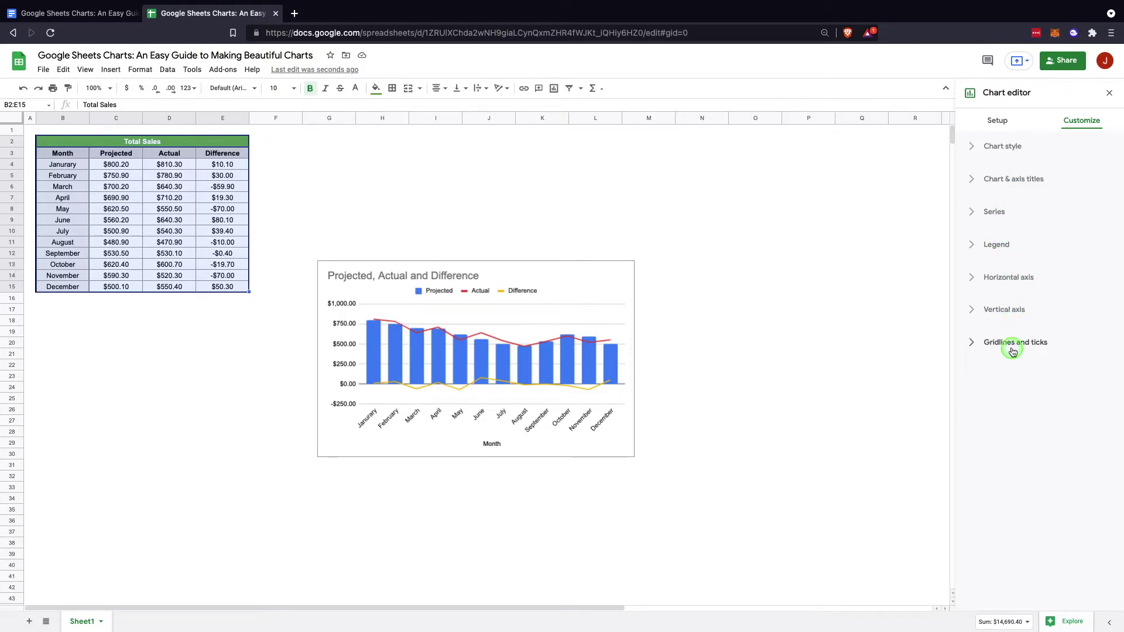
click(1006, 153)
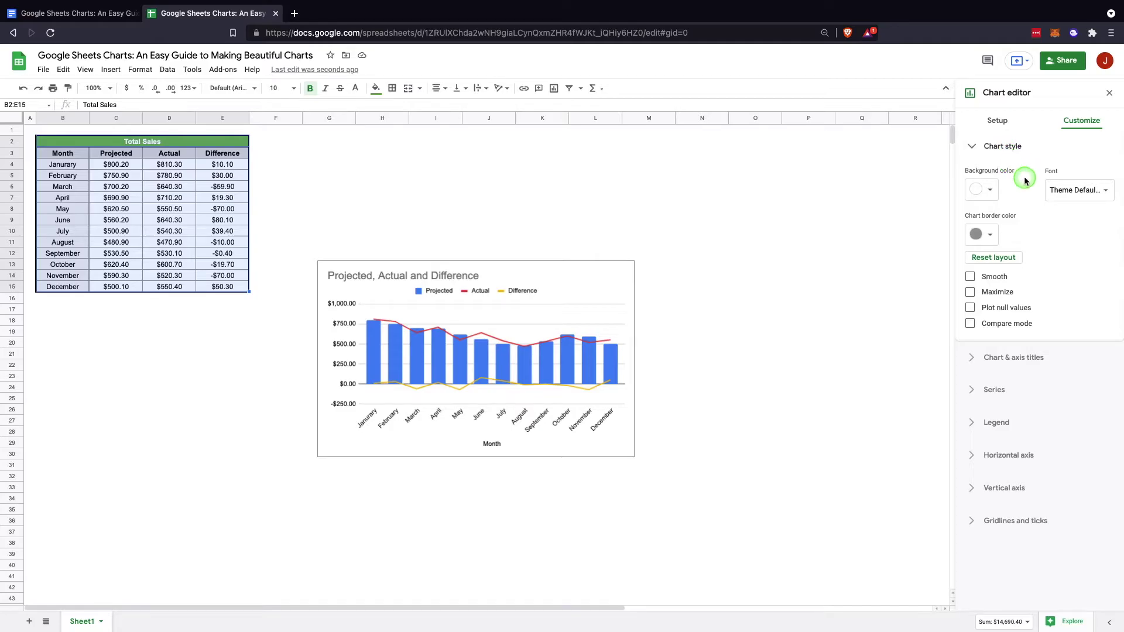
click(989, 189)
click(981, 233)
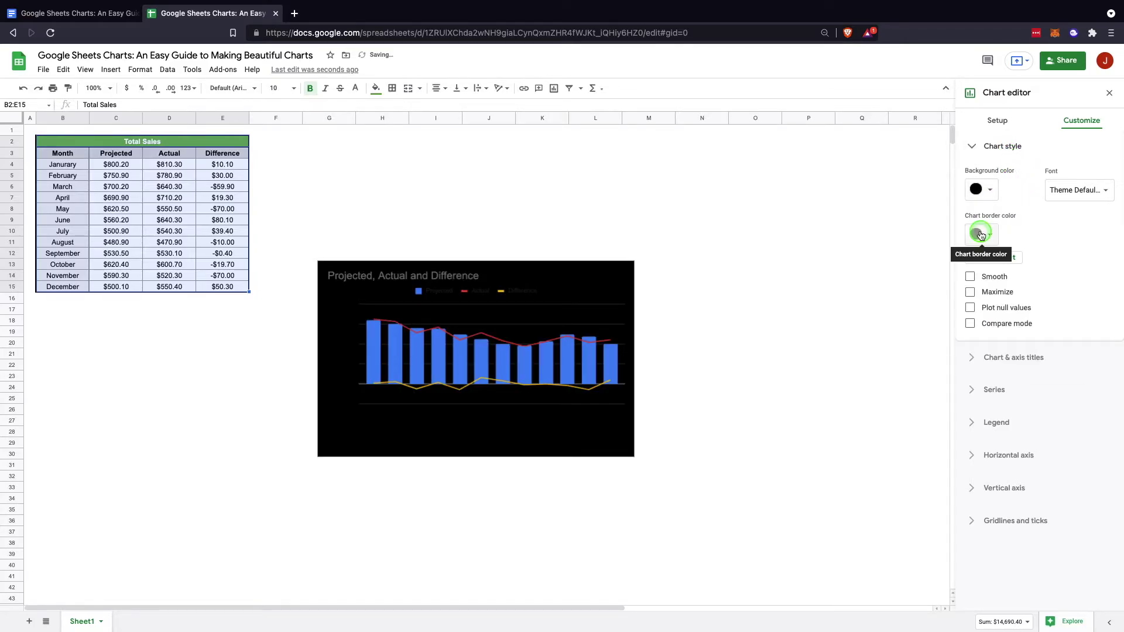
click(994, 189)
click(1014, 231)
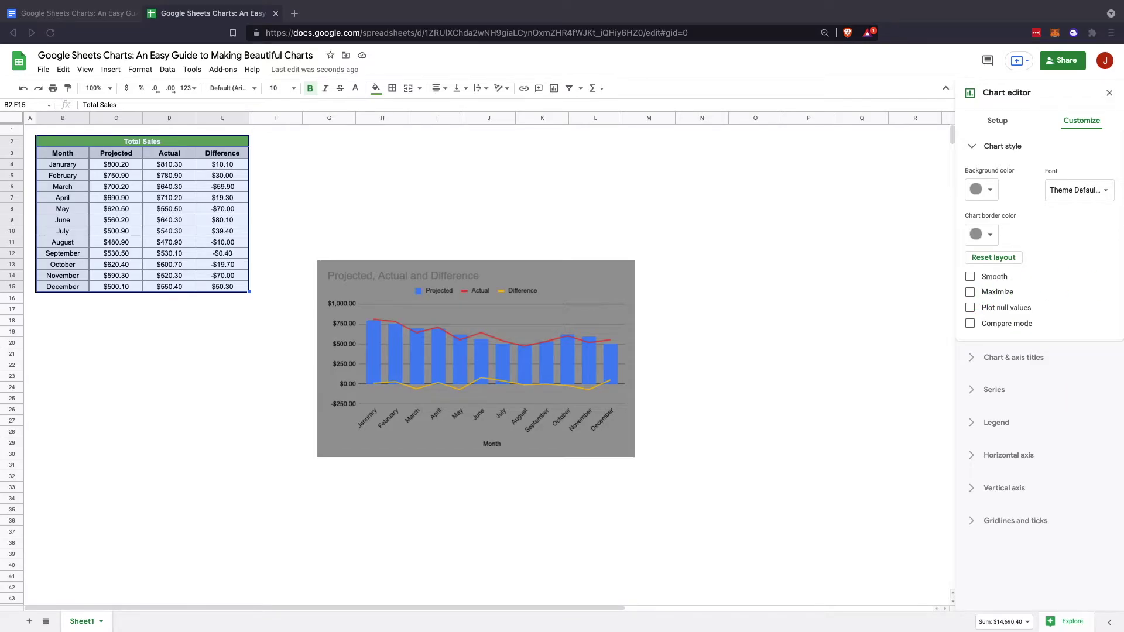
click(1035, 257)
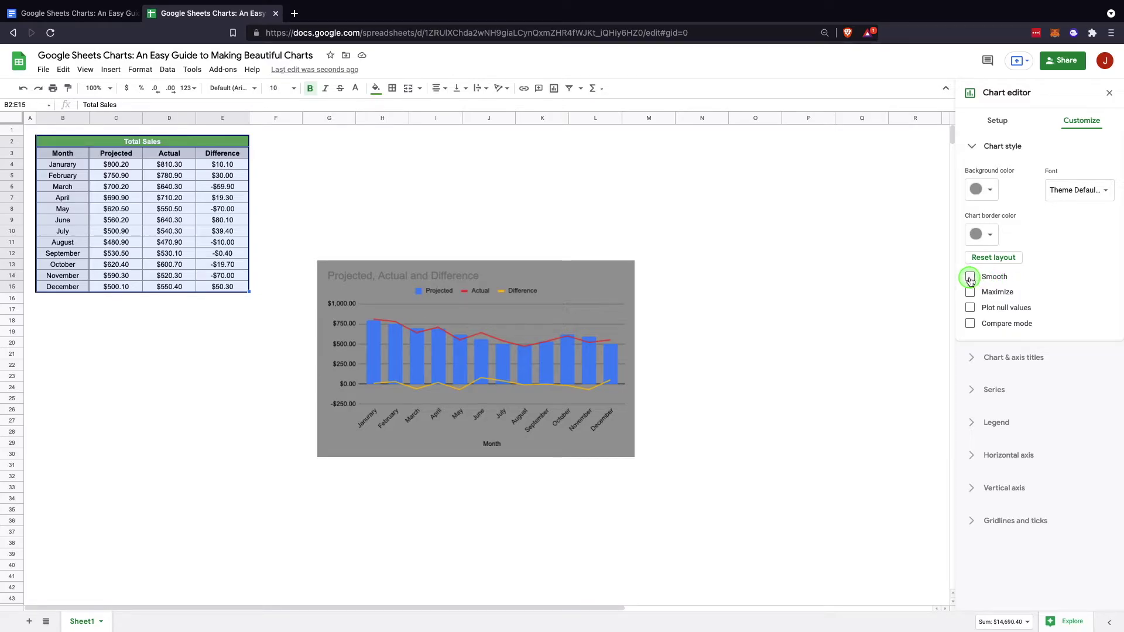
click(983, 190)
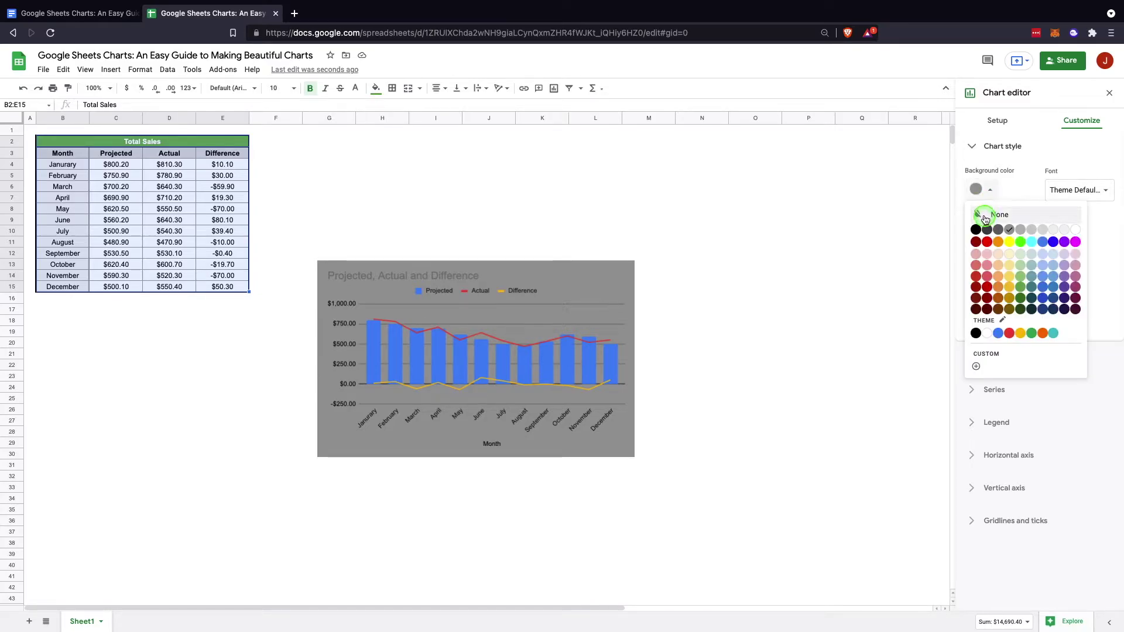
click(983, 215)
Give the chart a black border and smooth lines, leaving Maximize and Plot null values off.
click(984, 234)
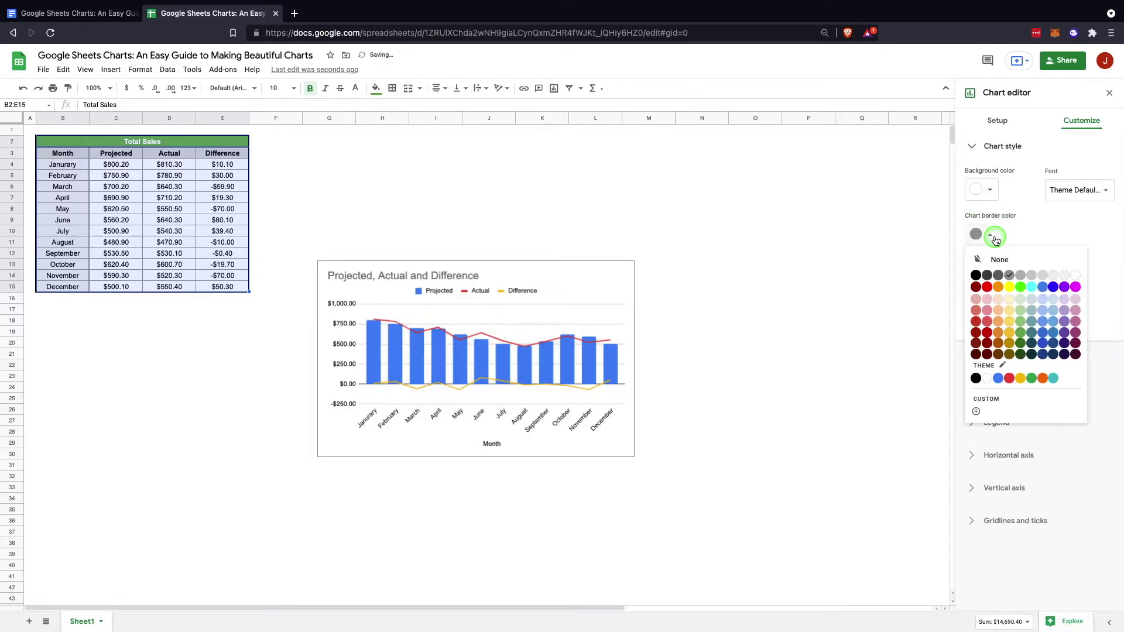
click(976, 275)
click(970, 277)
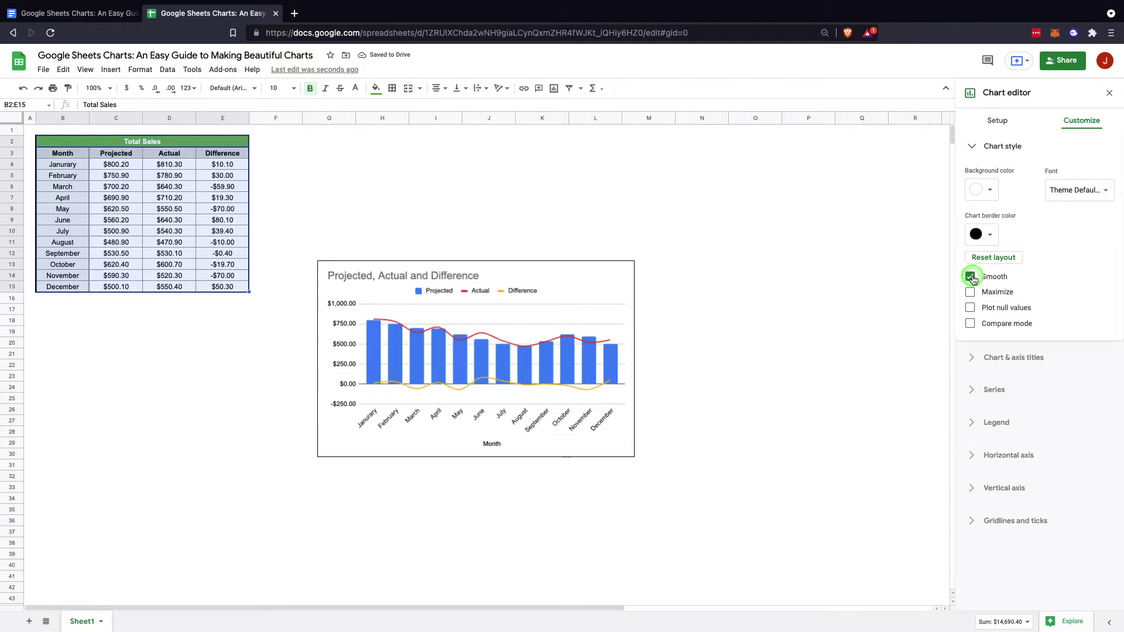
click(970, 292)
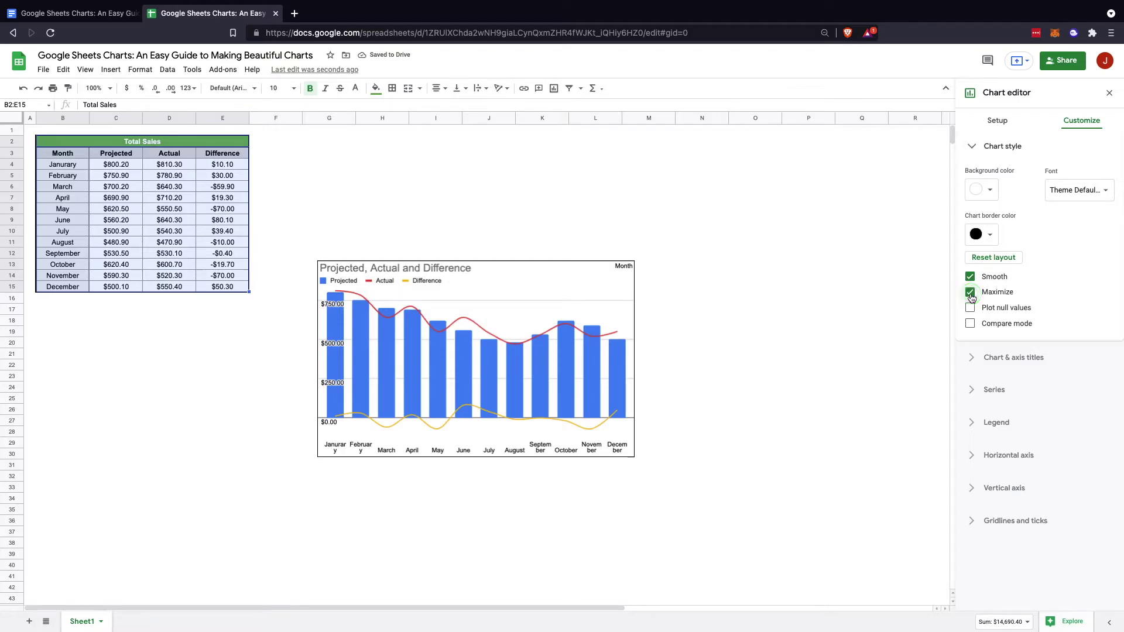
click(970, 294)
click(971, 308)
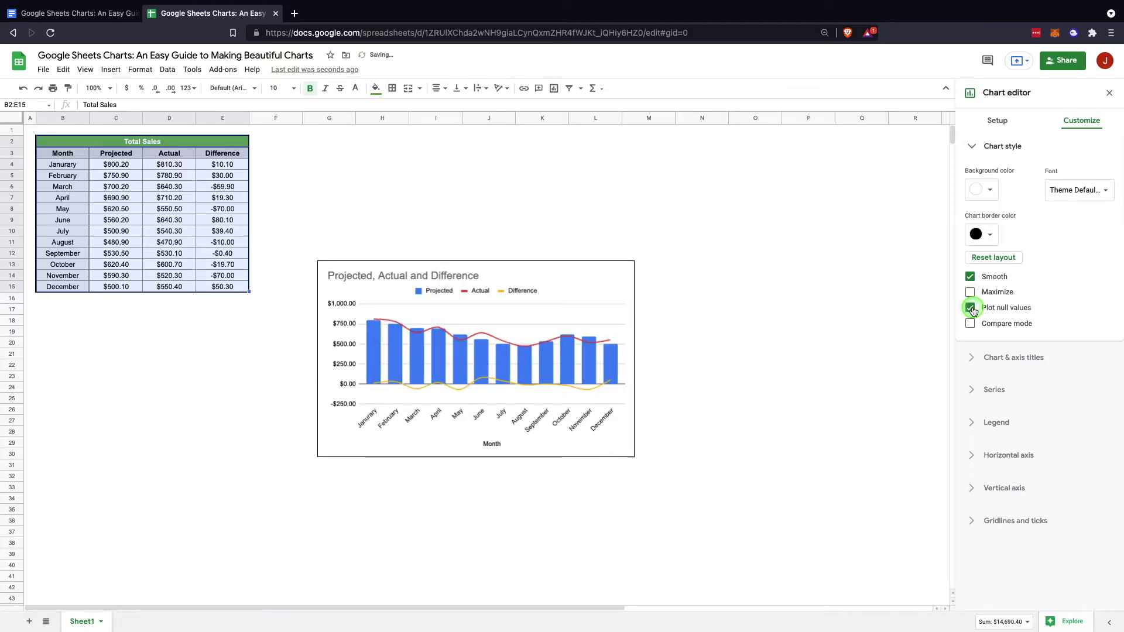
click(972, 310)
click(973, 314)
click(973, 314)
Retitle the chart 'Total Sales 2020'.
click(1010, 357)
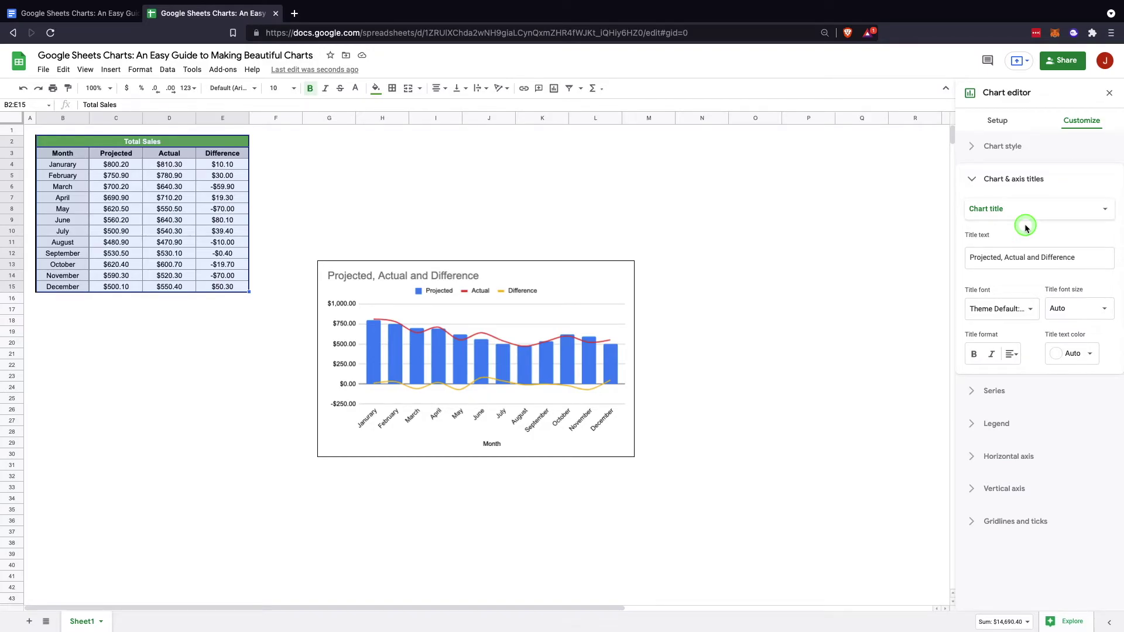
click(1033, 258)
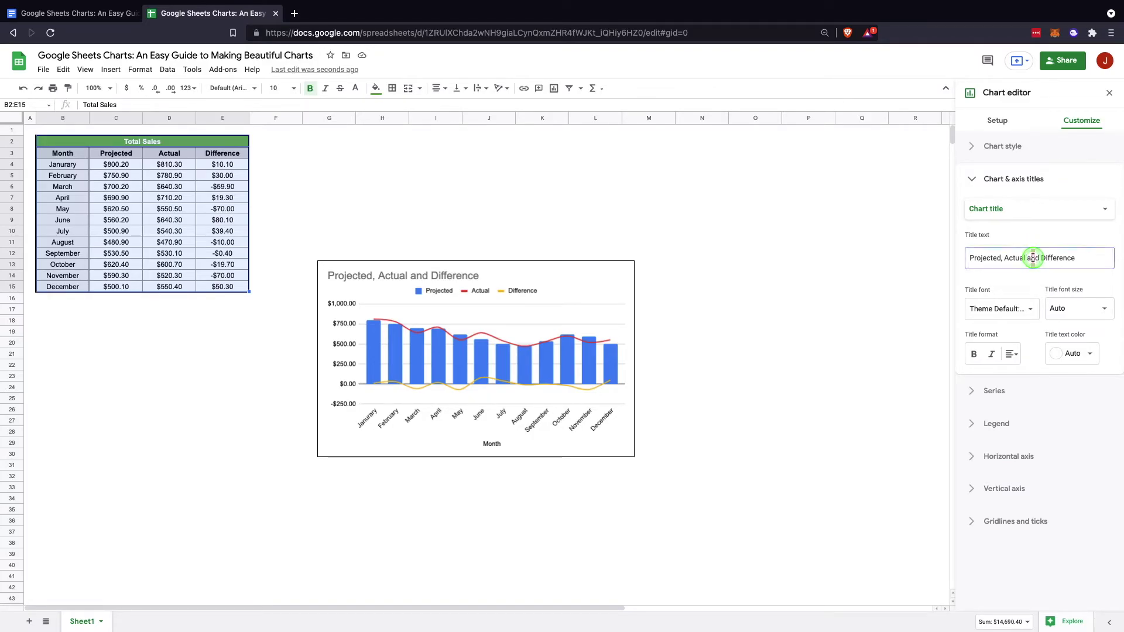
triple_click(1033, 257)
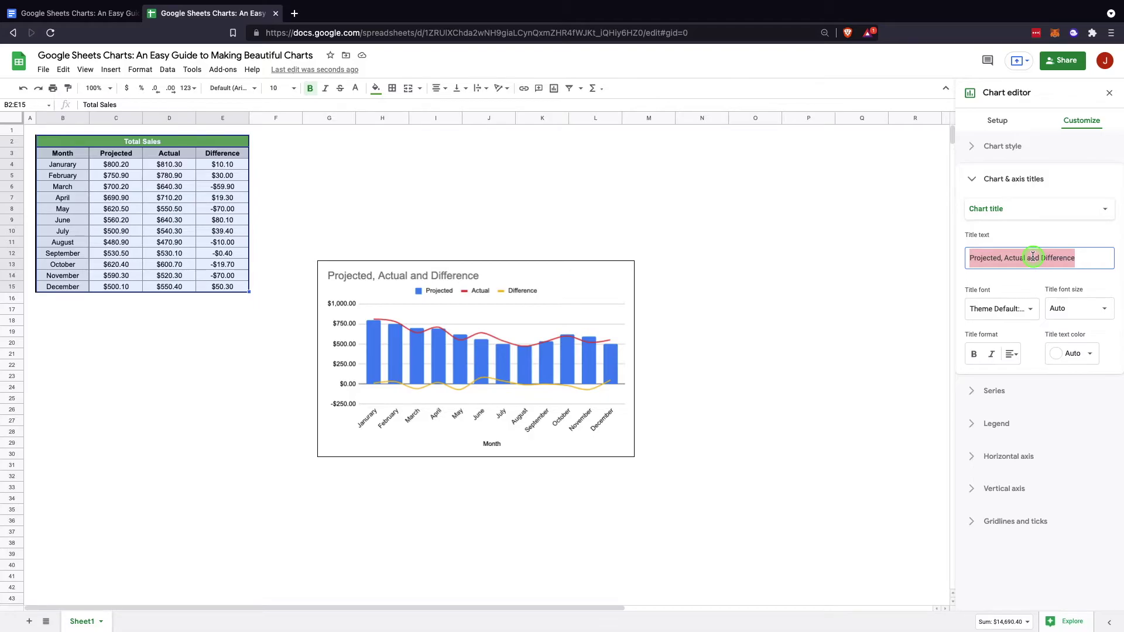
text(Total A)
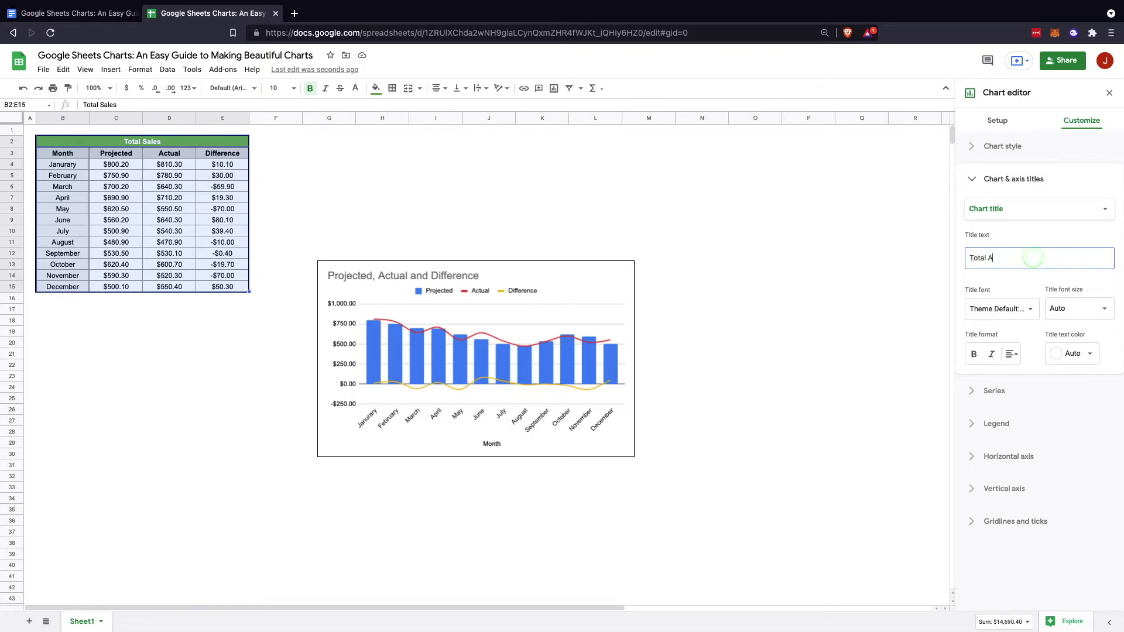
key(BackSpace)
text(Sales 2021)
double_click(1033, 258)
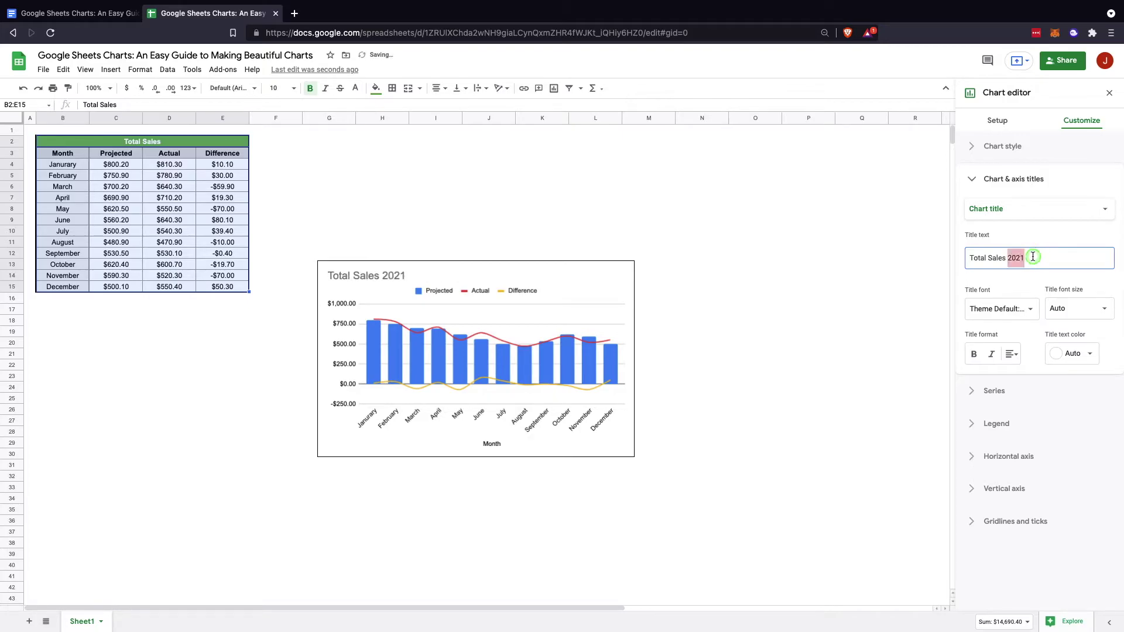
click(1033, 257)
text(0)
Make the chart title centred, bold, black and font size 16.
click(1011, 353)
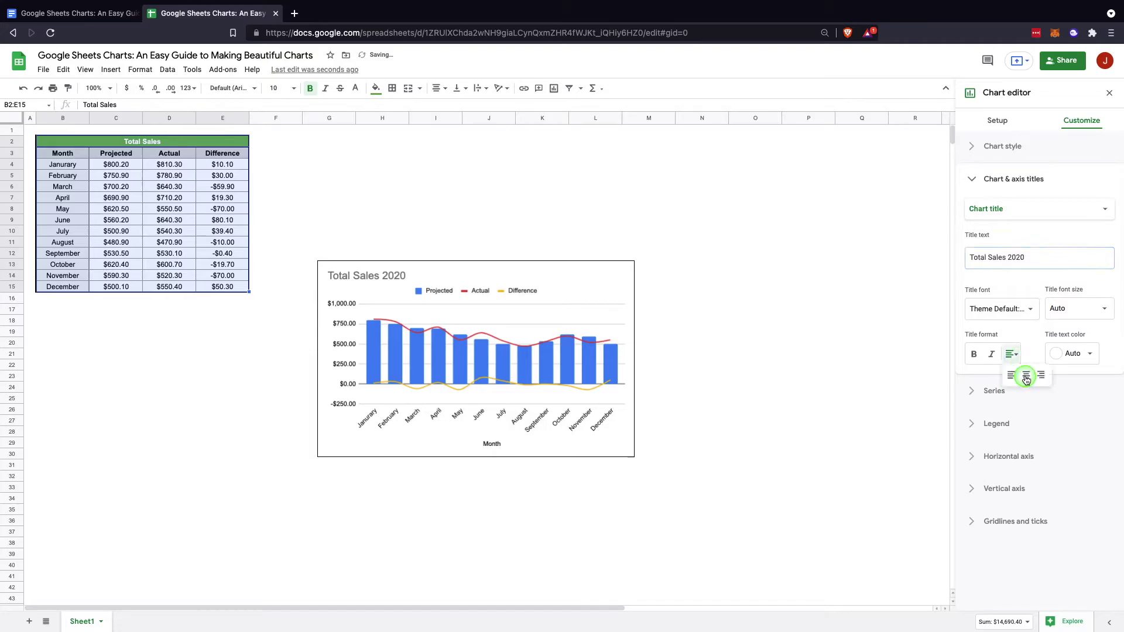
click(1026, 378)
click(973, 354)
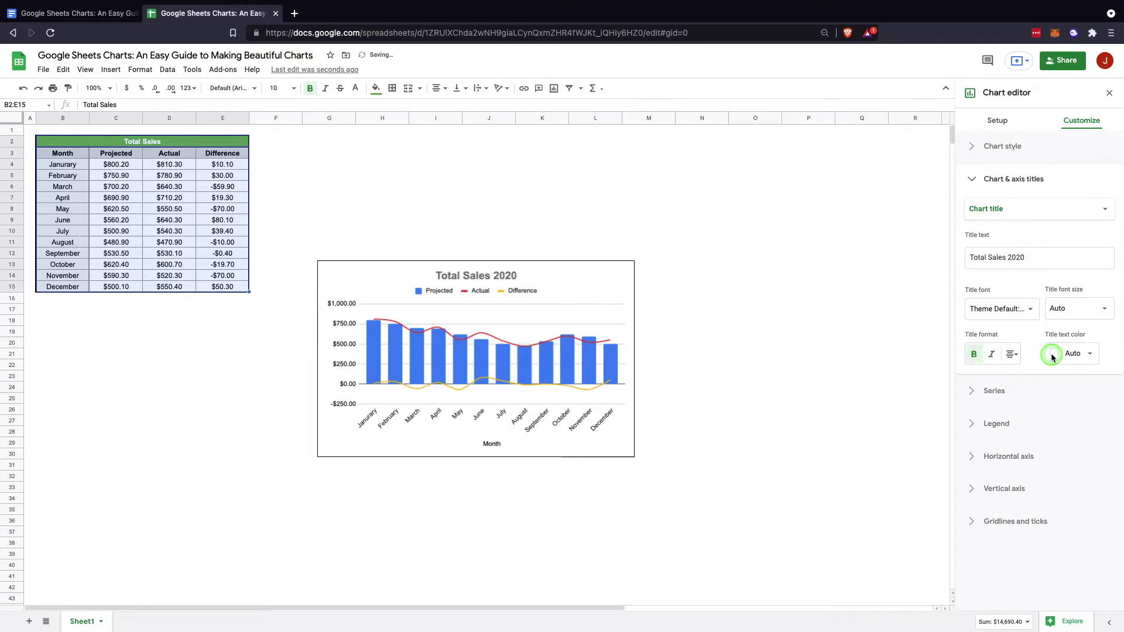
click(1090, 356)
click(989, 394)
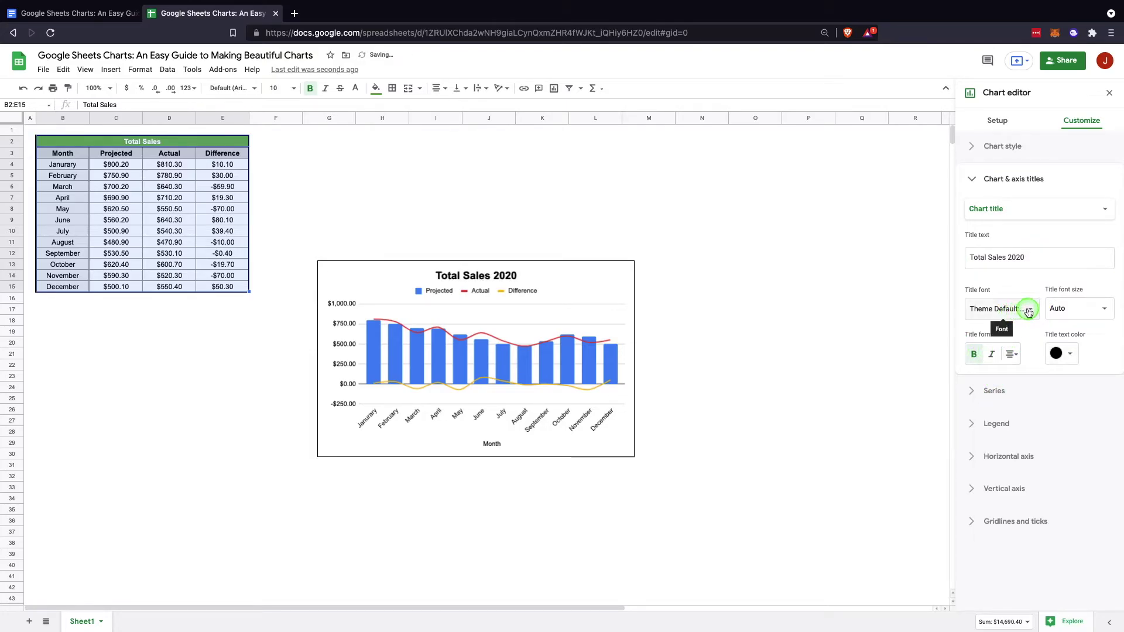
click(1059, 308)
click(1068, 403)
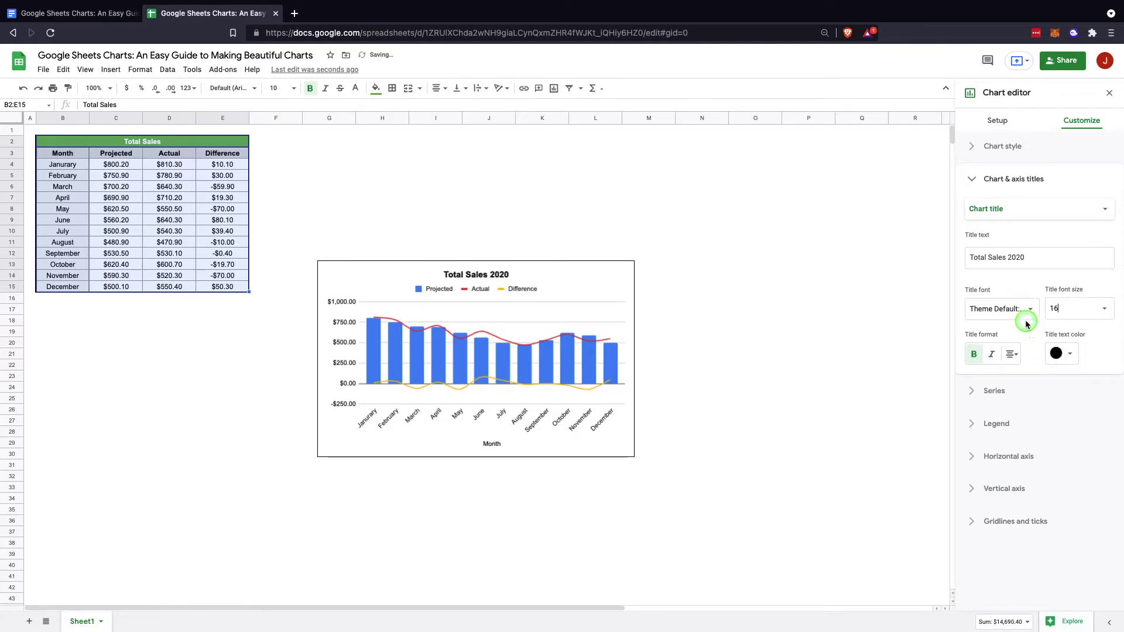
click(1026, 322)
click(1030, 282)
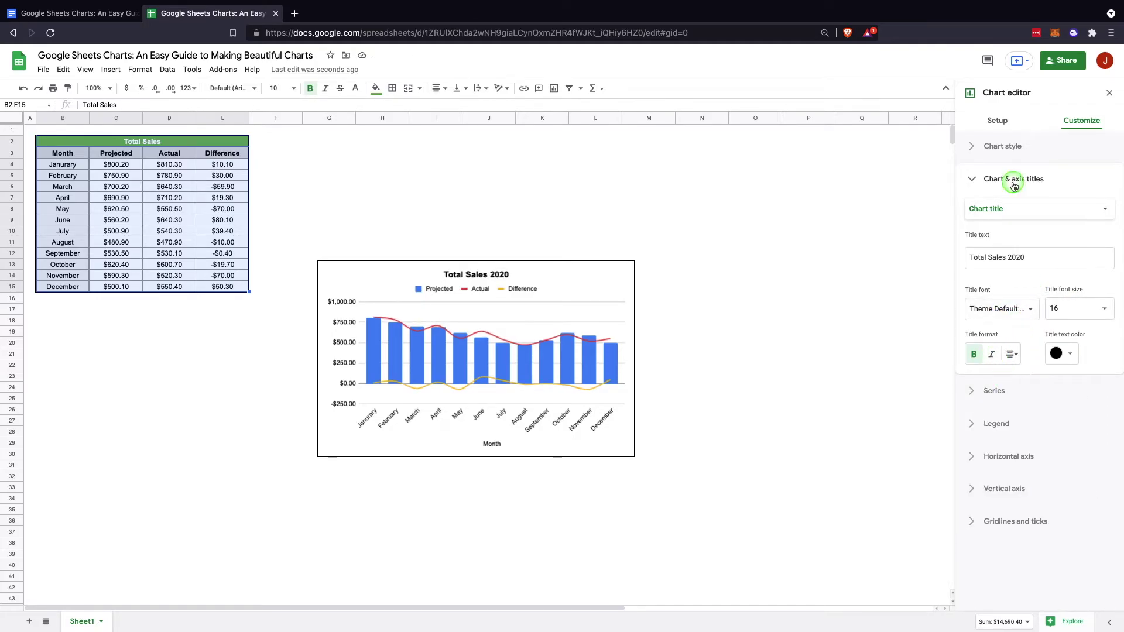
Review the chart subtitle and 'Month' horizontal axis title, then show the vertical axis title settings.
click(1020, 215)
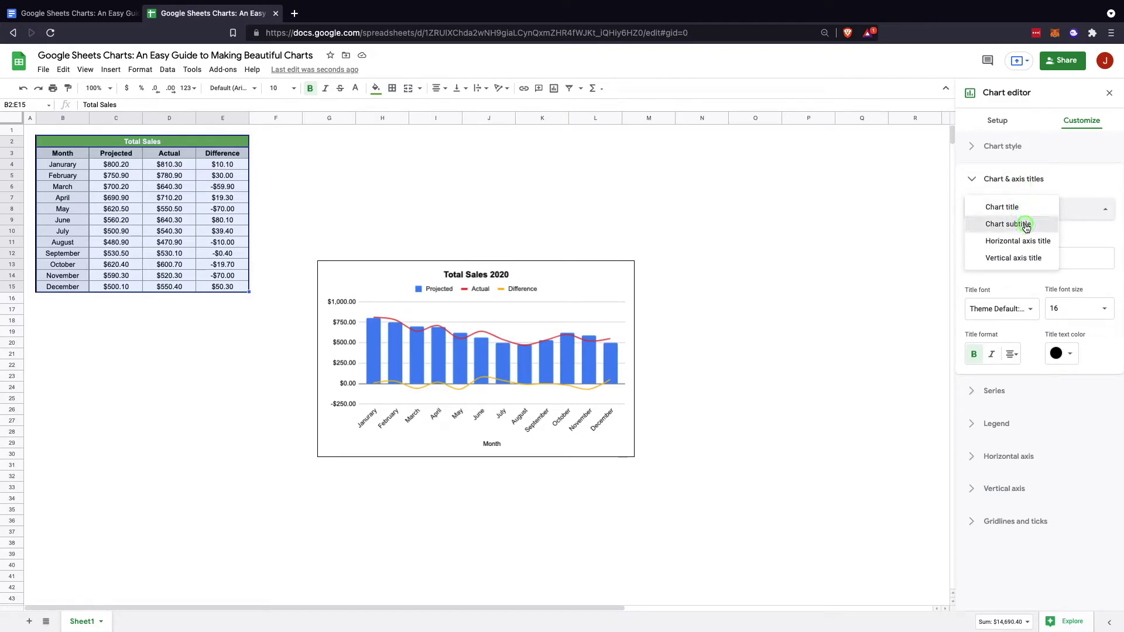
click(1024, 223)
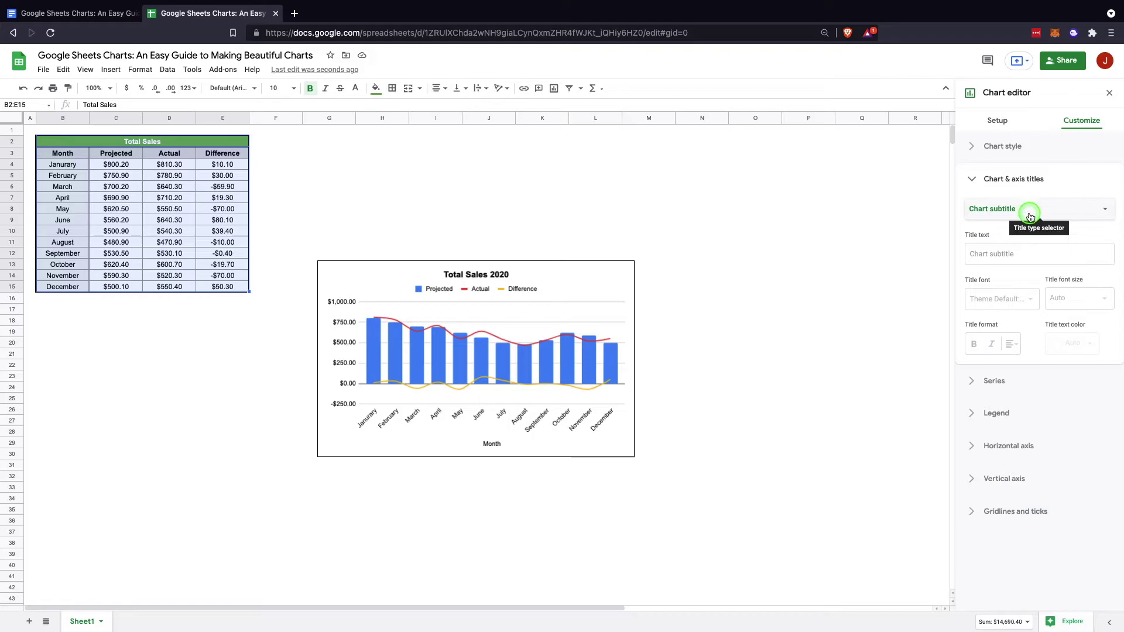
click(1032, 214)
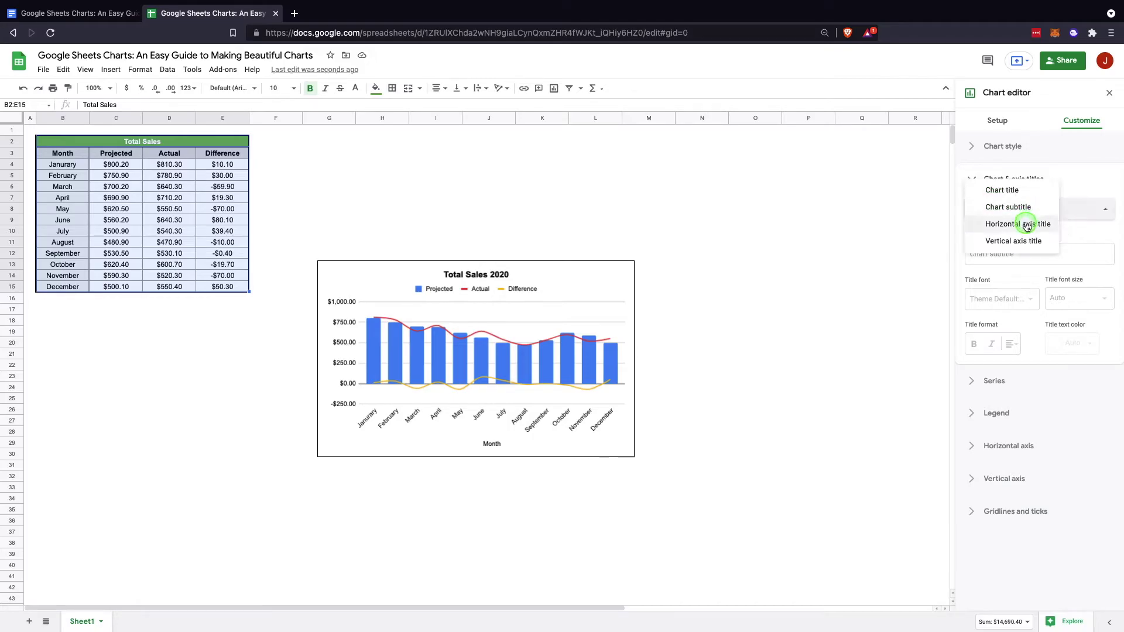
click(1025, 227)
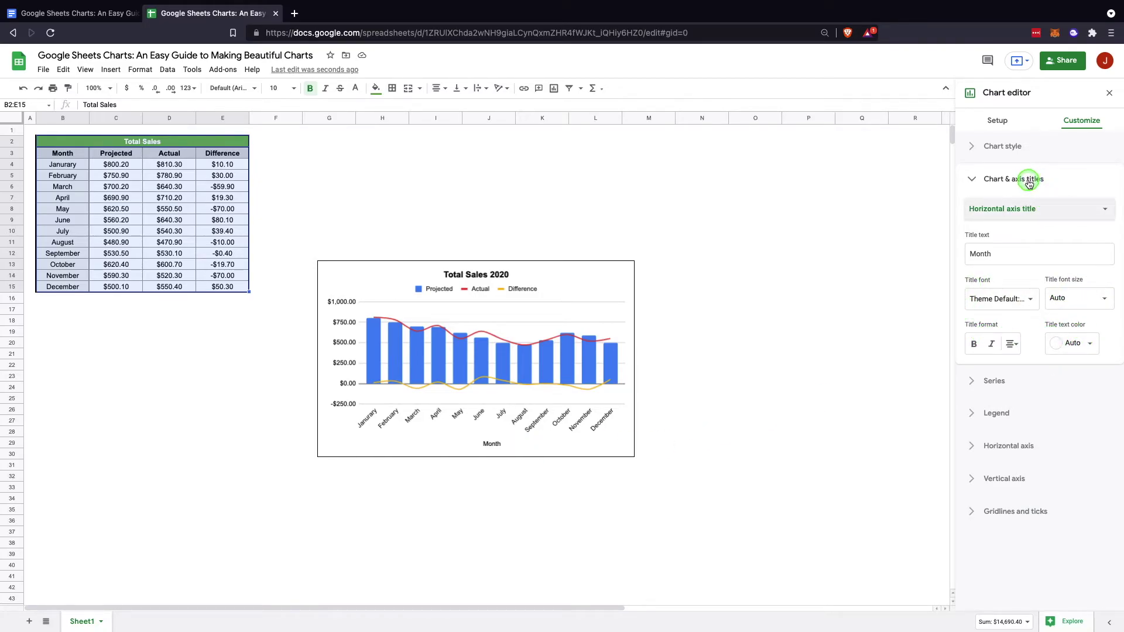
click(1032, 210)
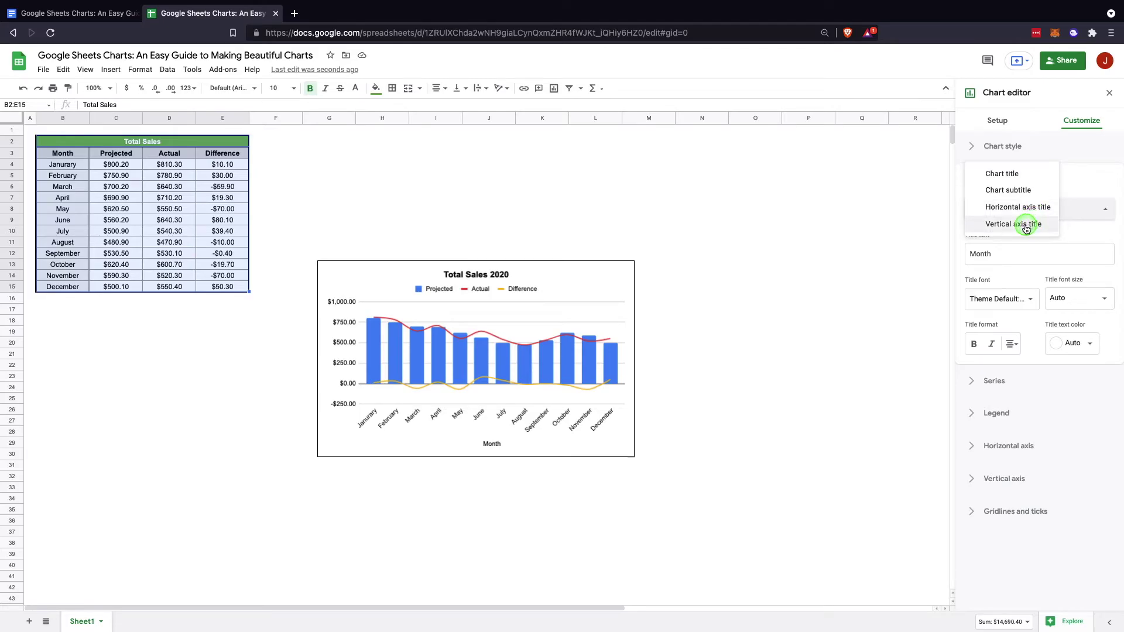
click(1026, 228)
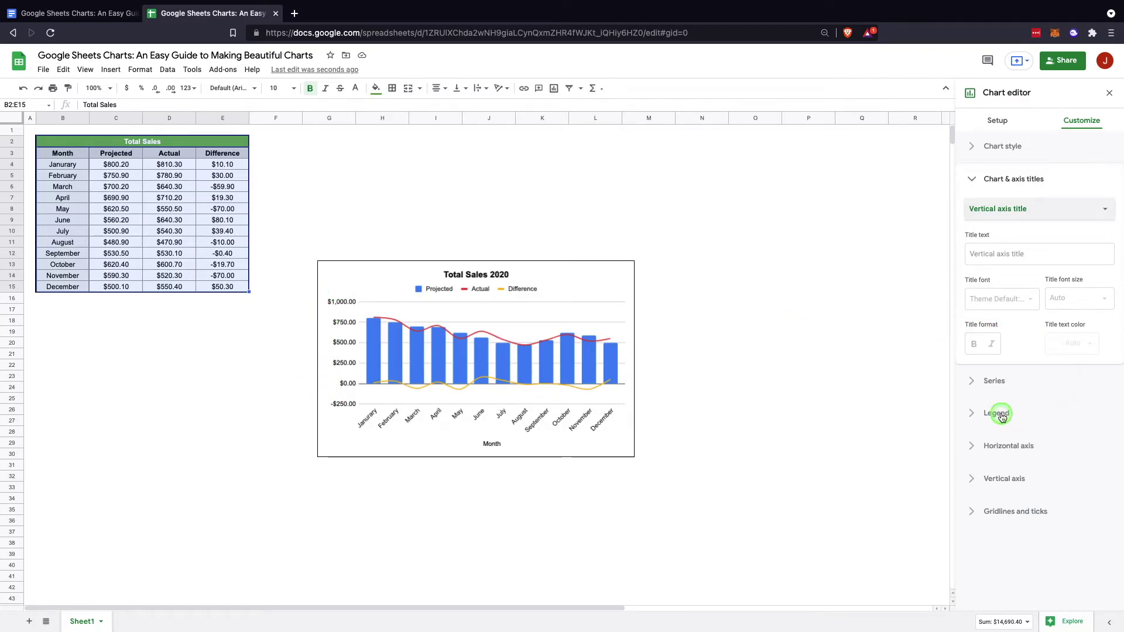
click(994, 381)
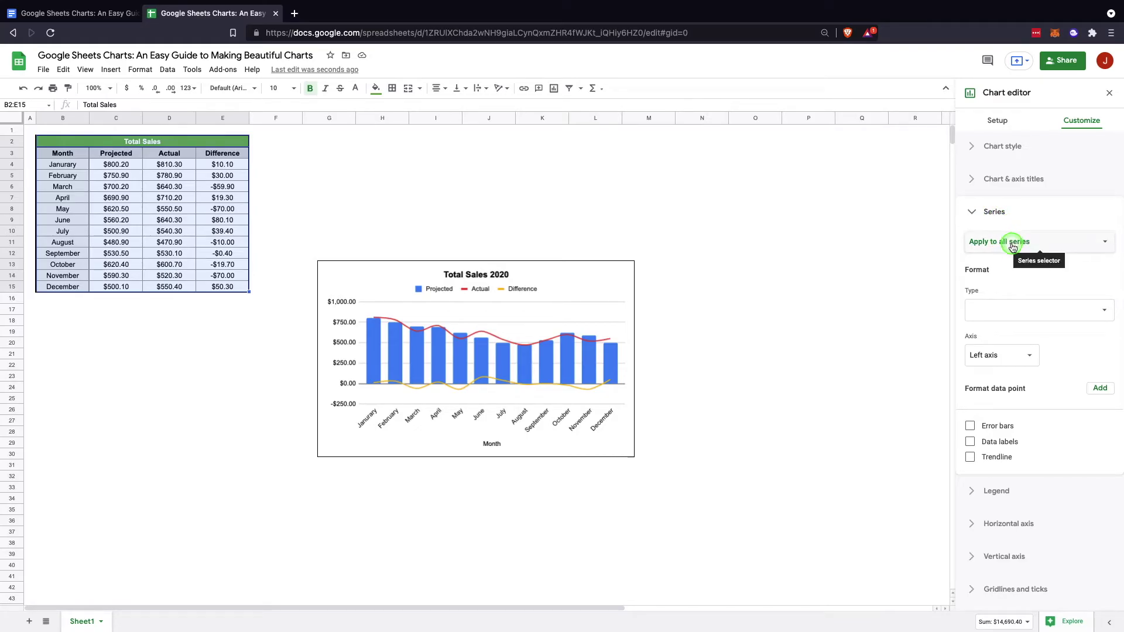
Try Columns for all series, then undo to keep the columns-and-lines combo.
click(1005, 317)
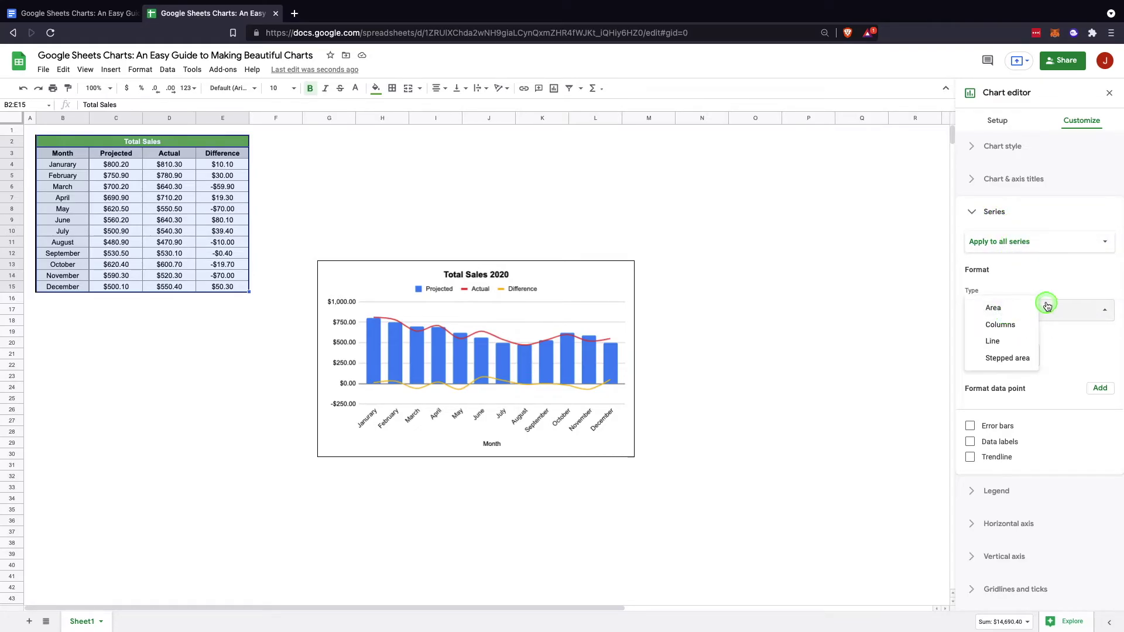
click(1010, 324)
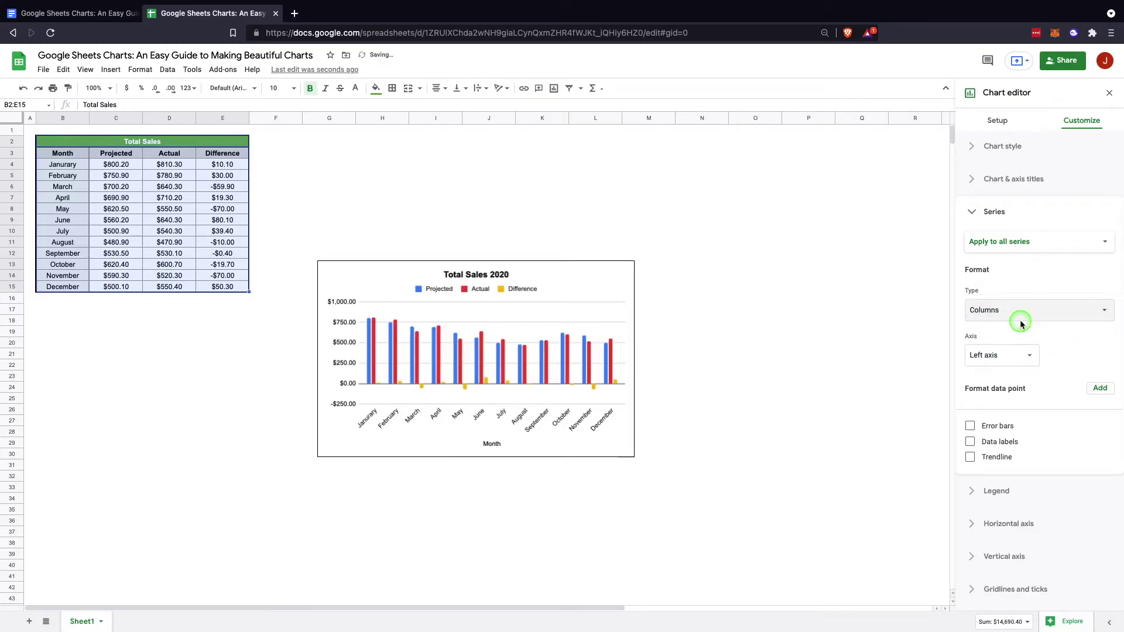
key(ctrl+z)
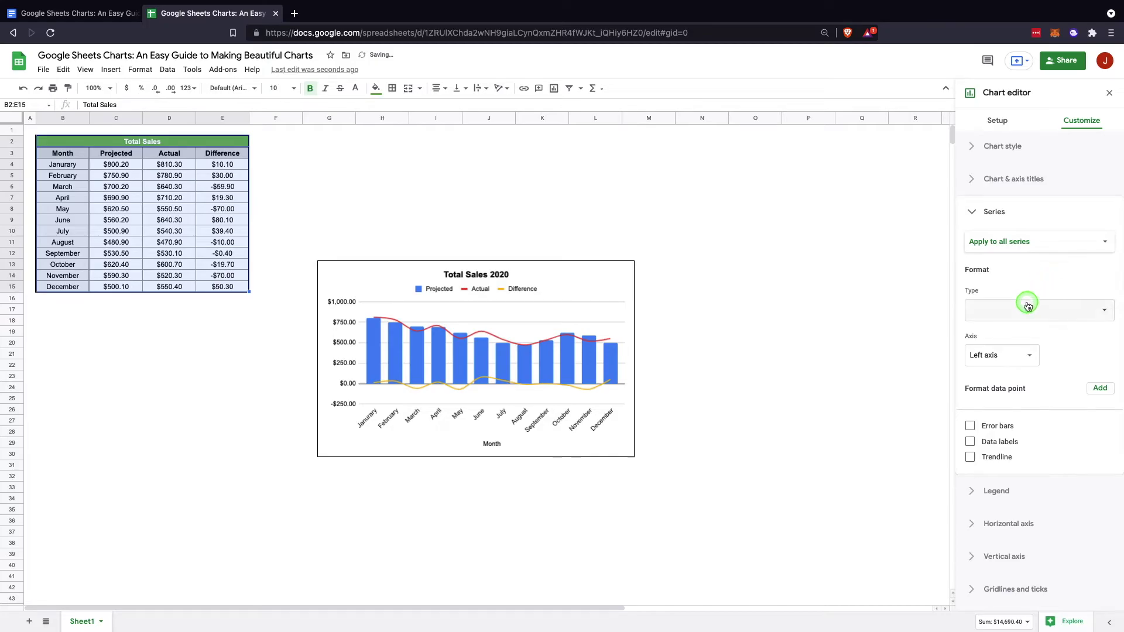
Set the Projected series line and fill colour to black with 70% fill opacity.
click(1038, 247)
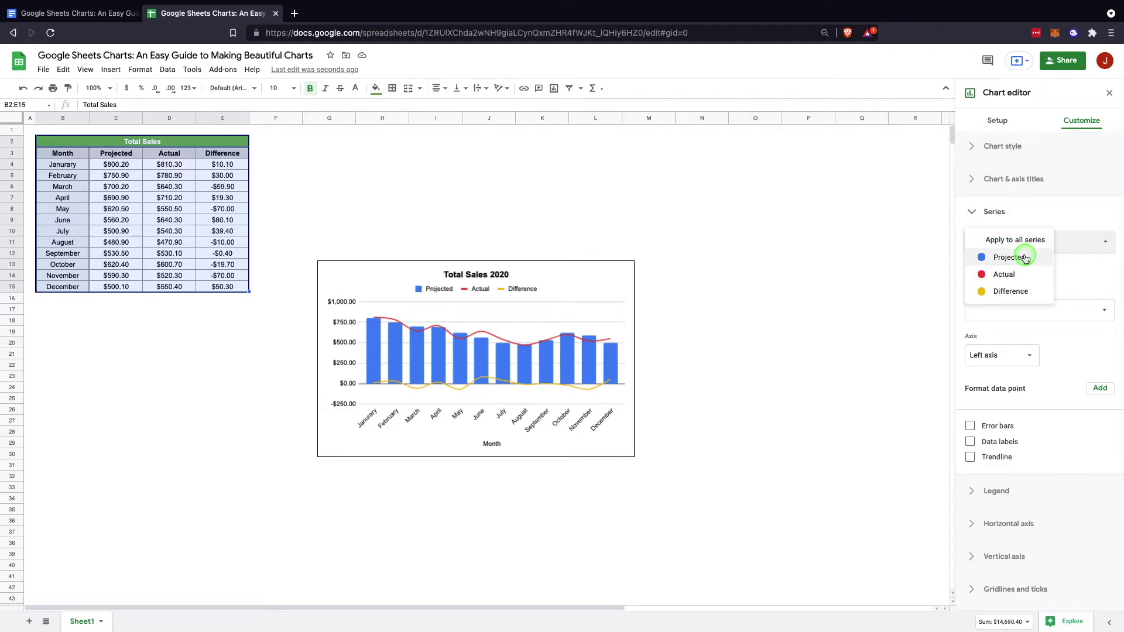
click(1026, 259)
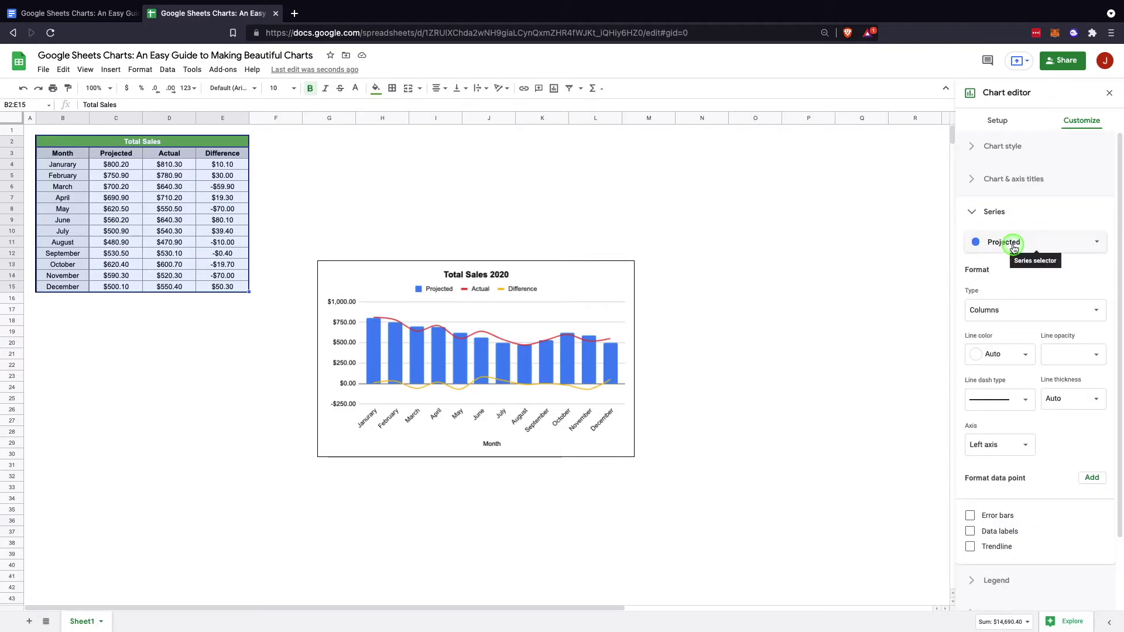
click(1014, 363)
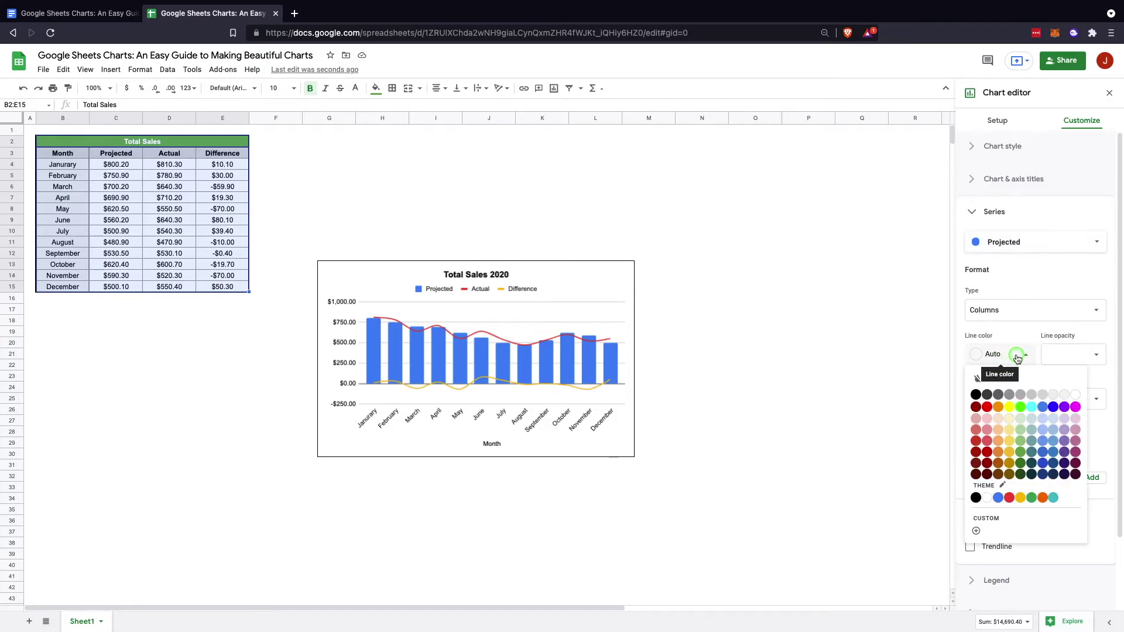
click(977, 395)
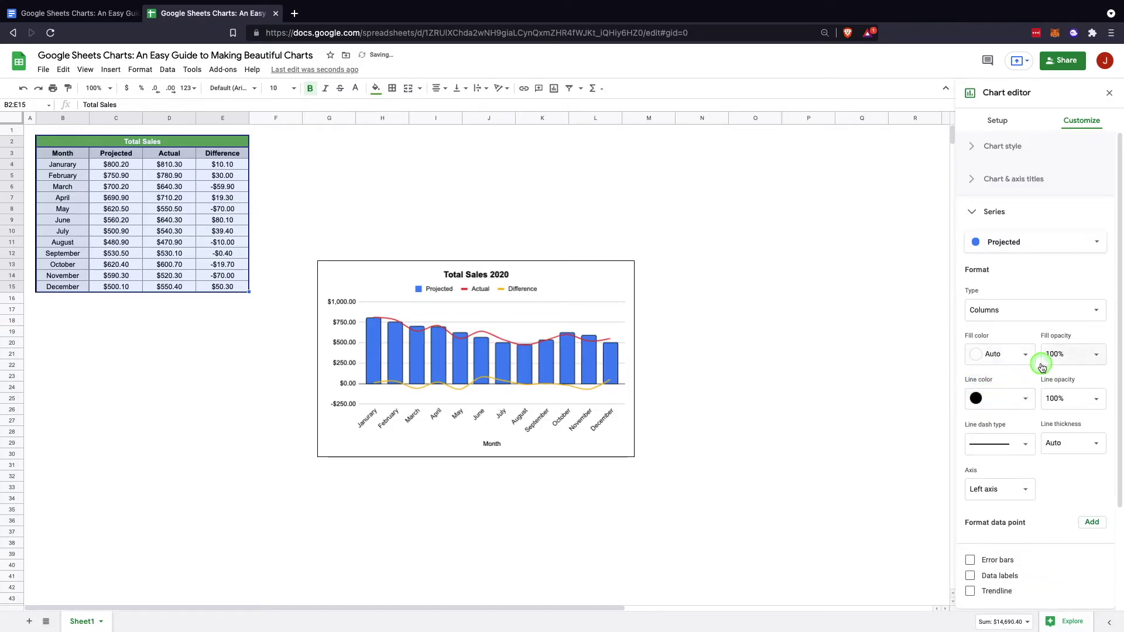
click(1022, 356)
click(977, 397)
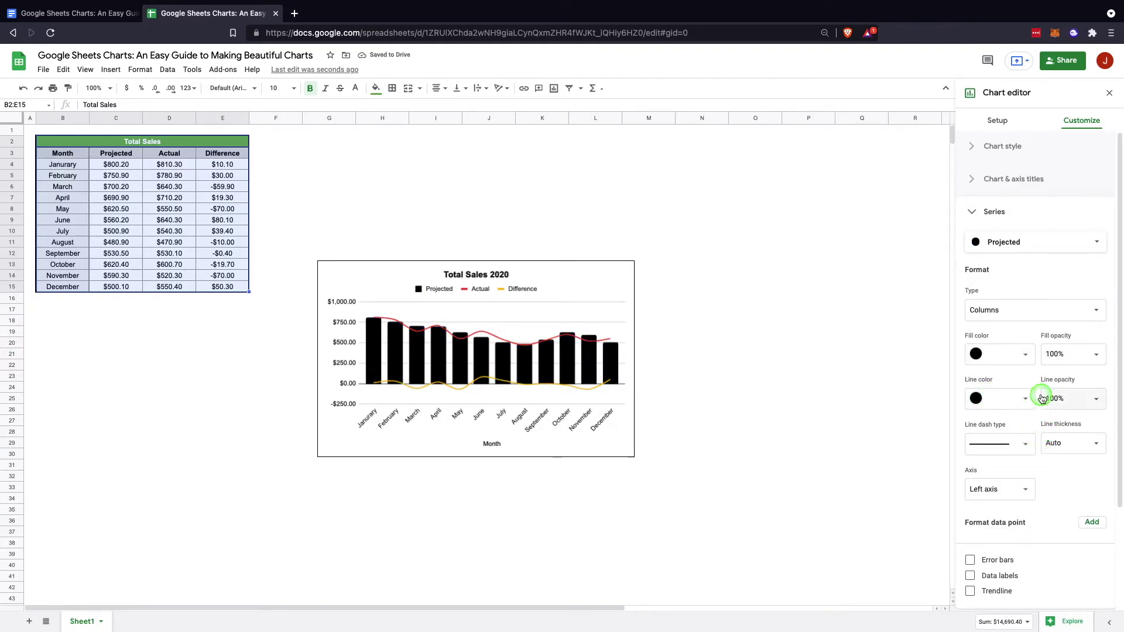
click(1075, 367)
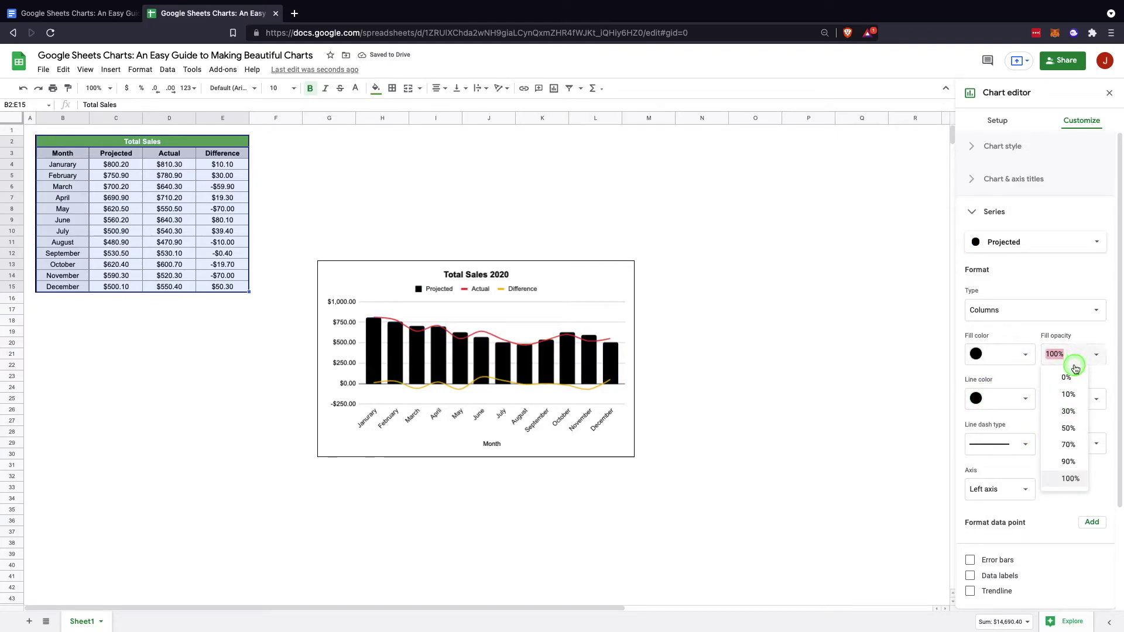
click(1069, 451)
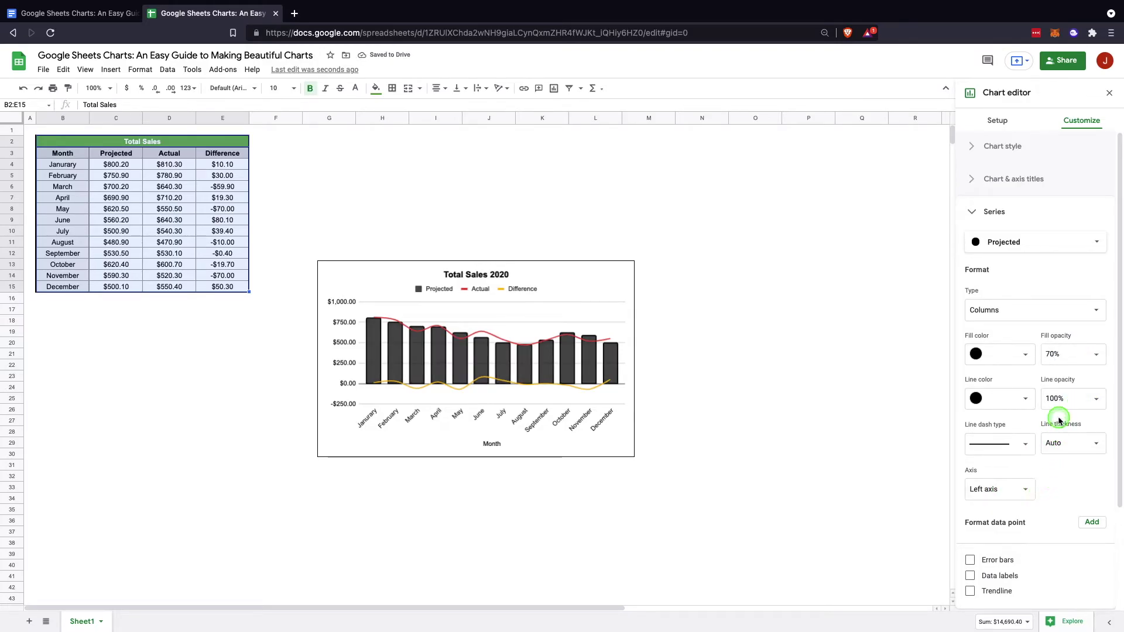
scroll(1059, 418, down, 1)
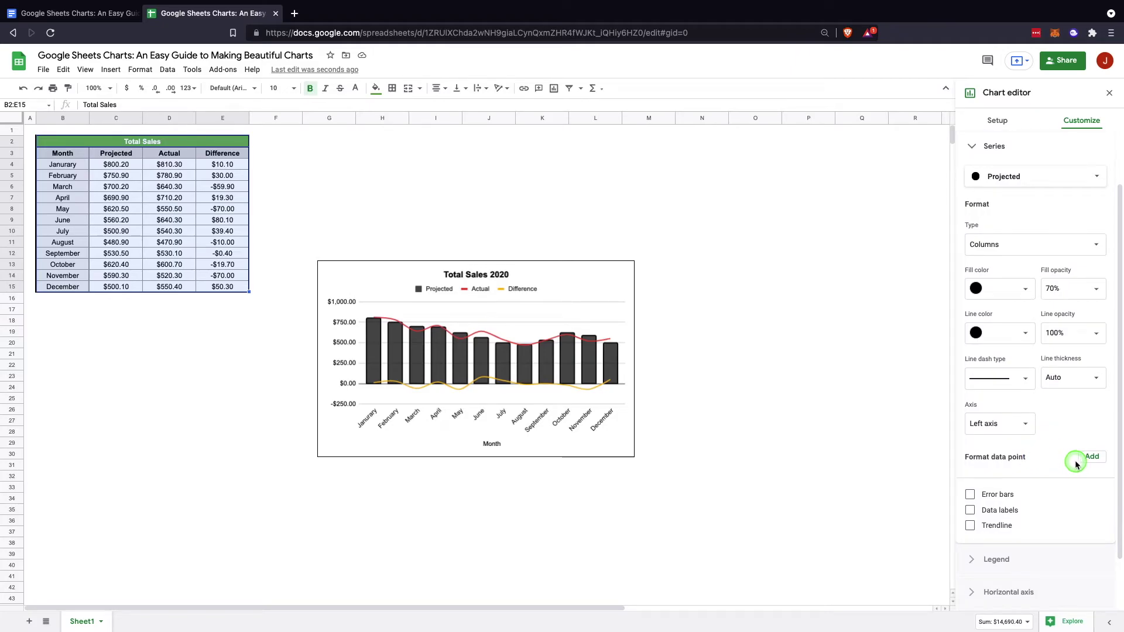
click(1090, 457)
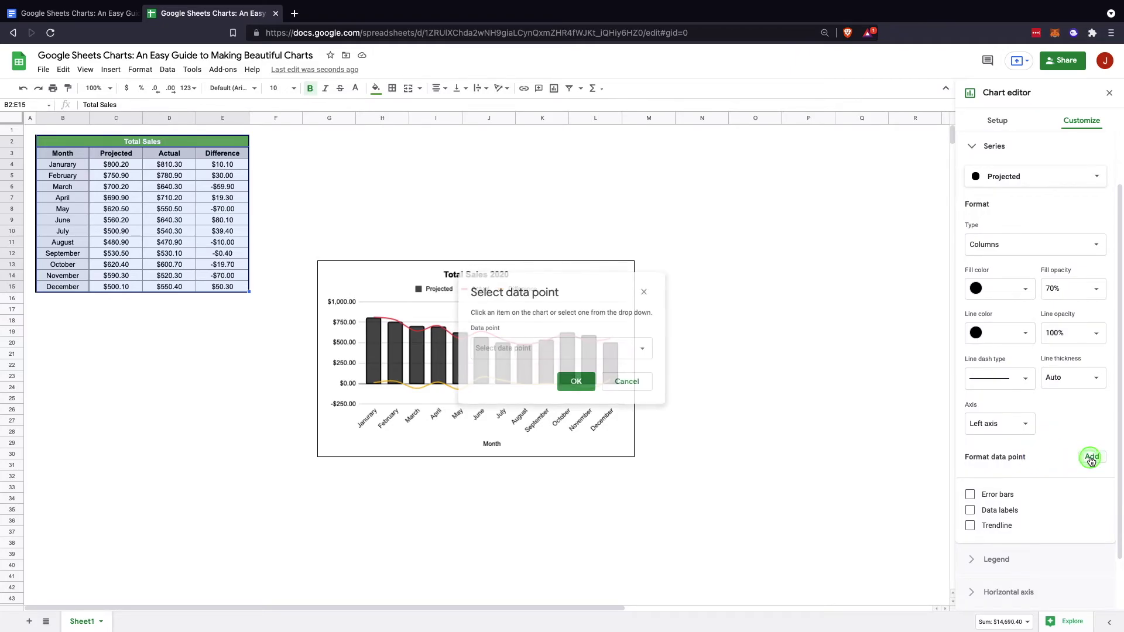
Leave the Projected columns plain, with no error bars, data labels or trendline.
click(644, 293)
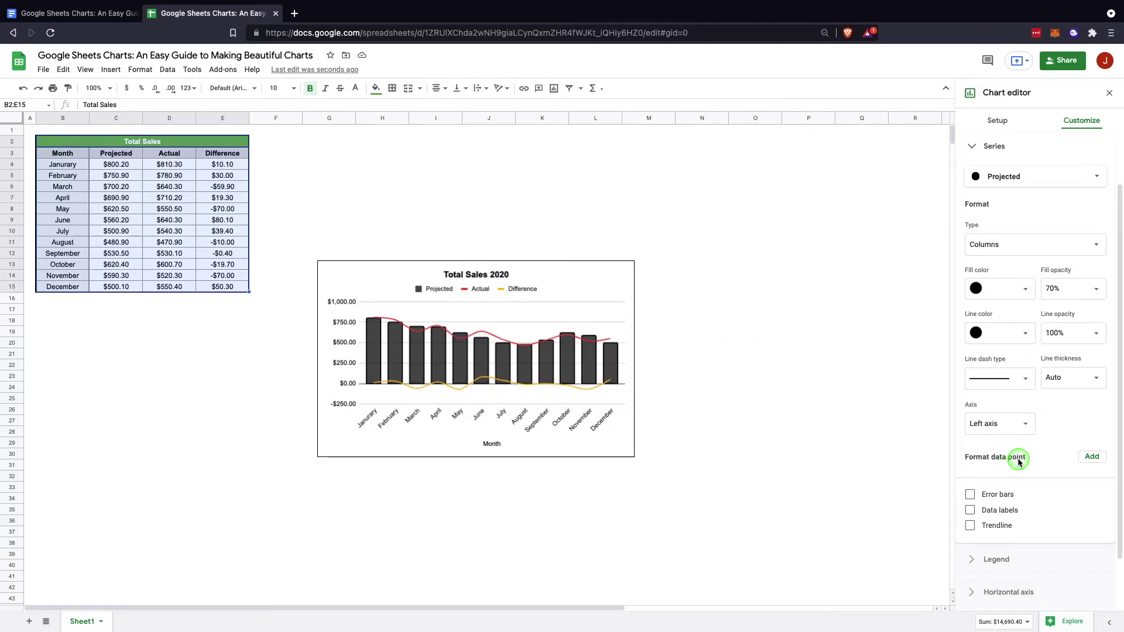
scroll(1019, 463, down, 1)
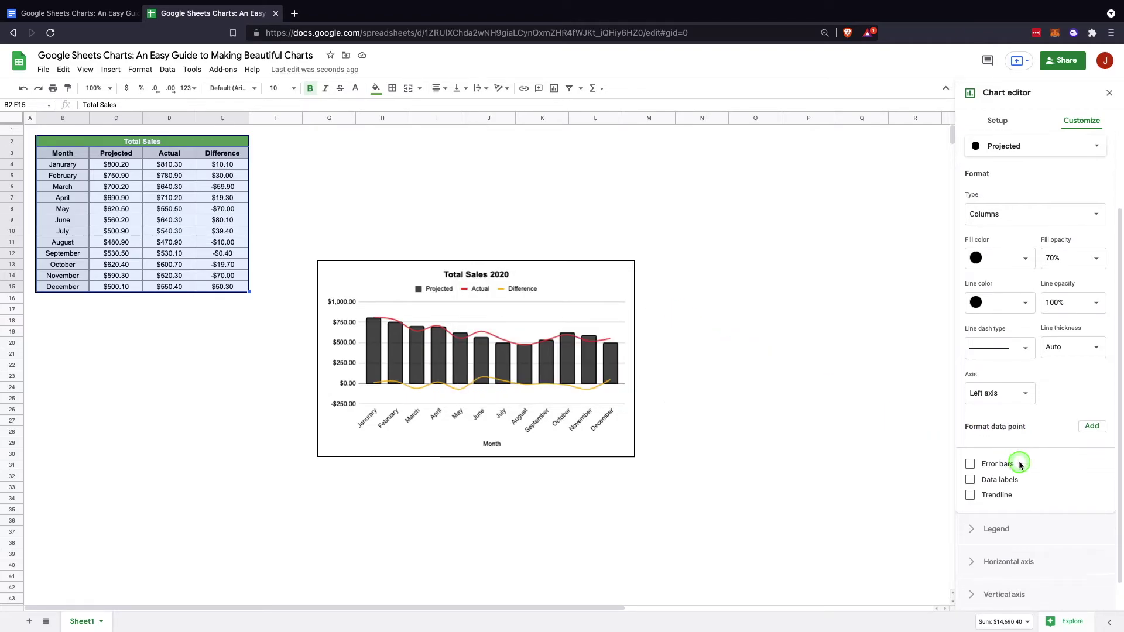
click(971, 460)
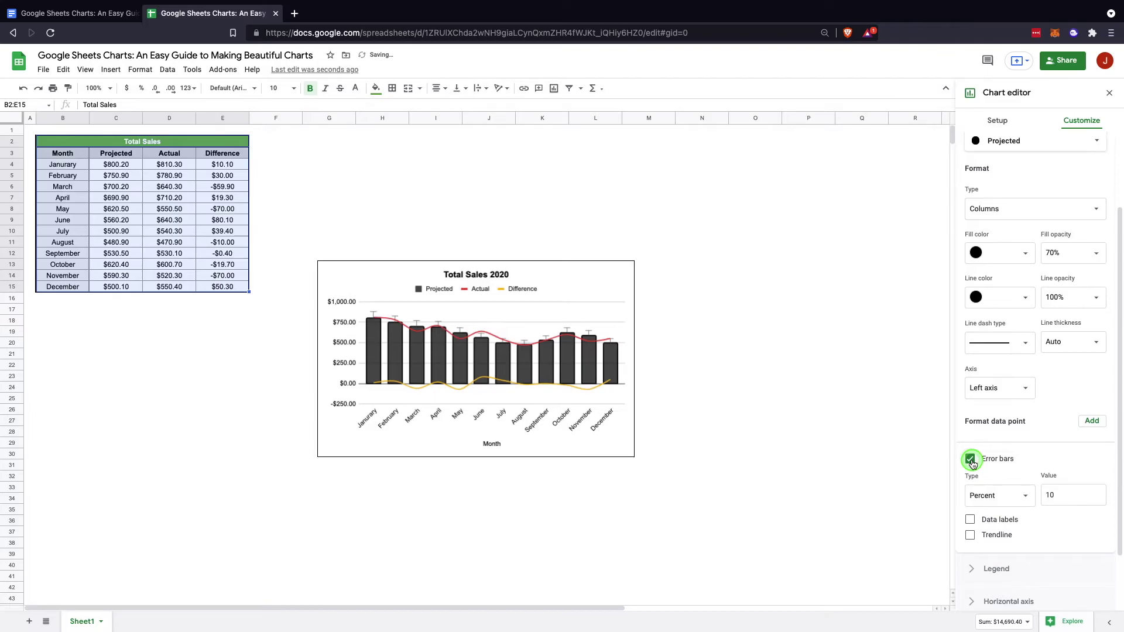
click(971, 460)
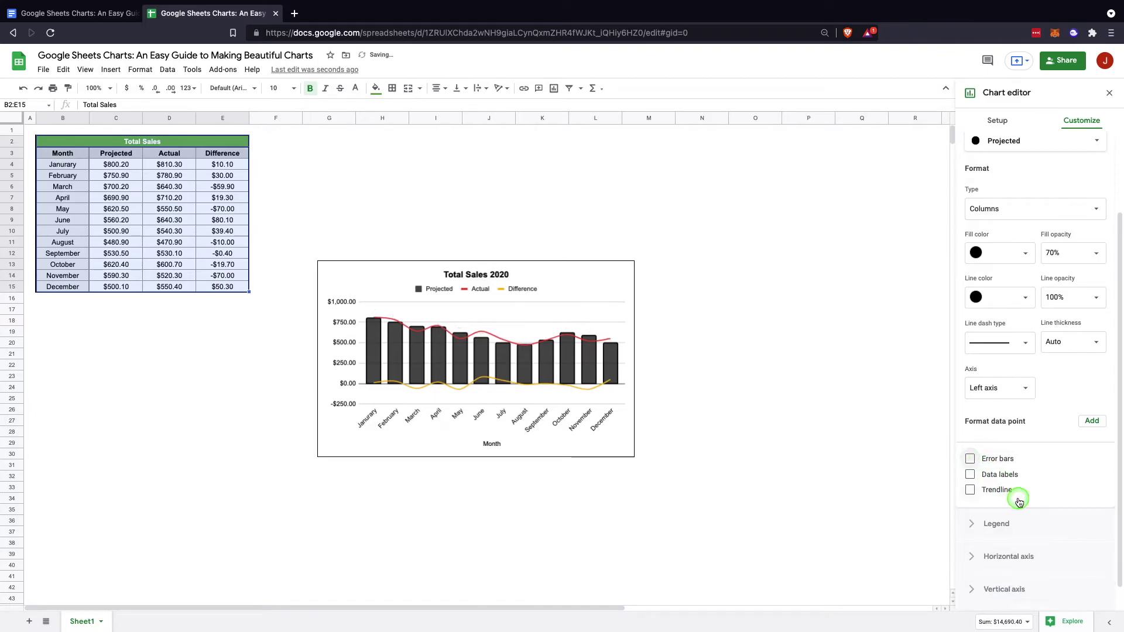
click(971, 475)
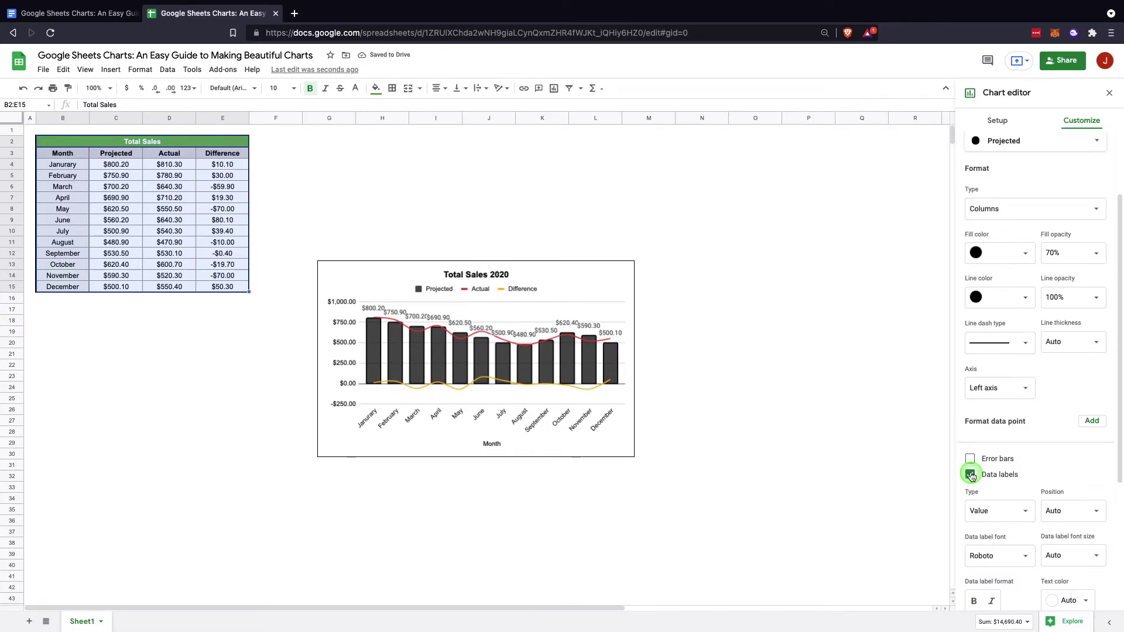
click(971, 475)
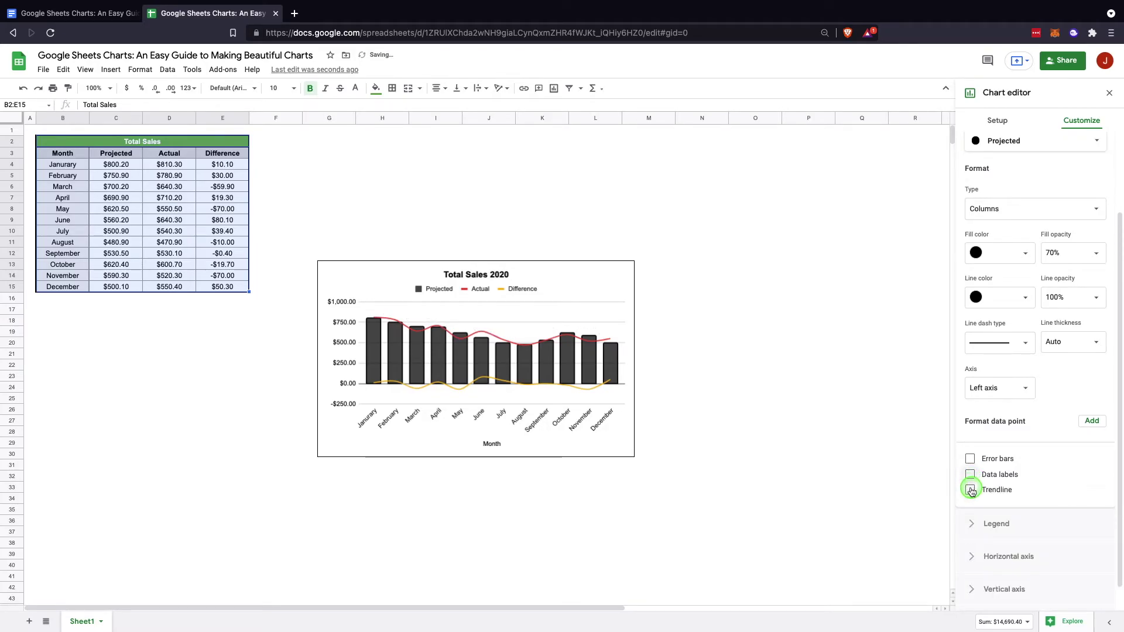
click(971, 491)
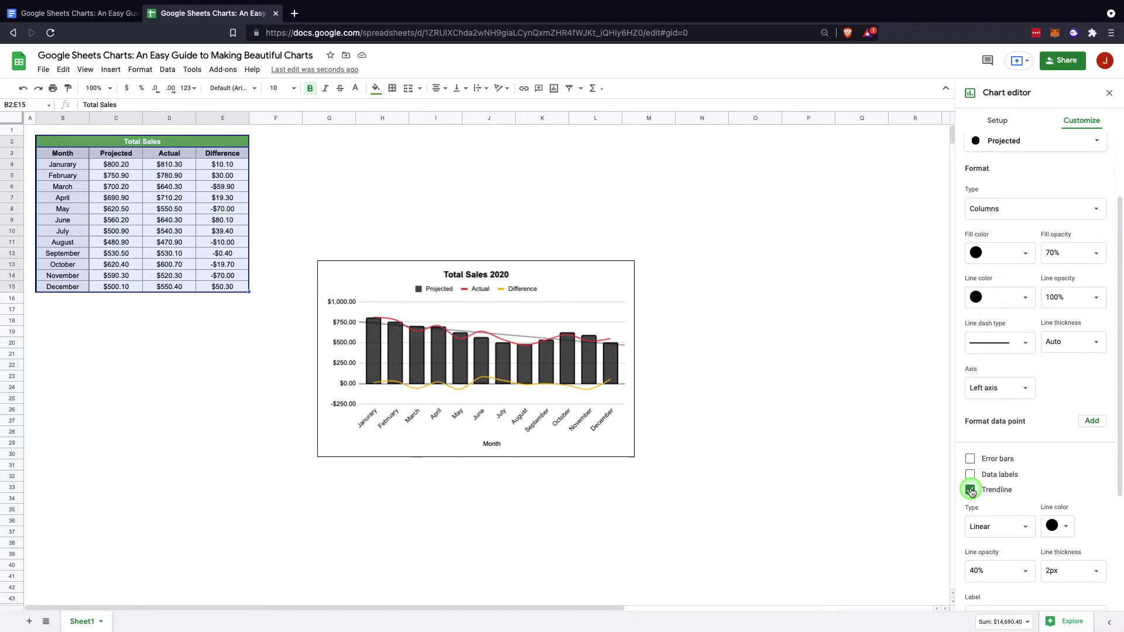
click(971, 491)
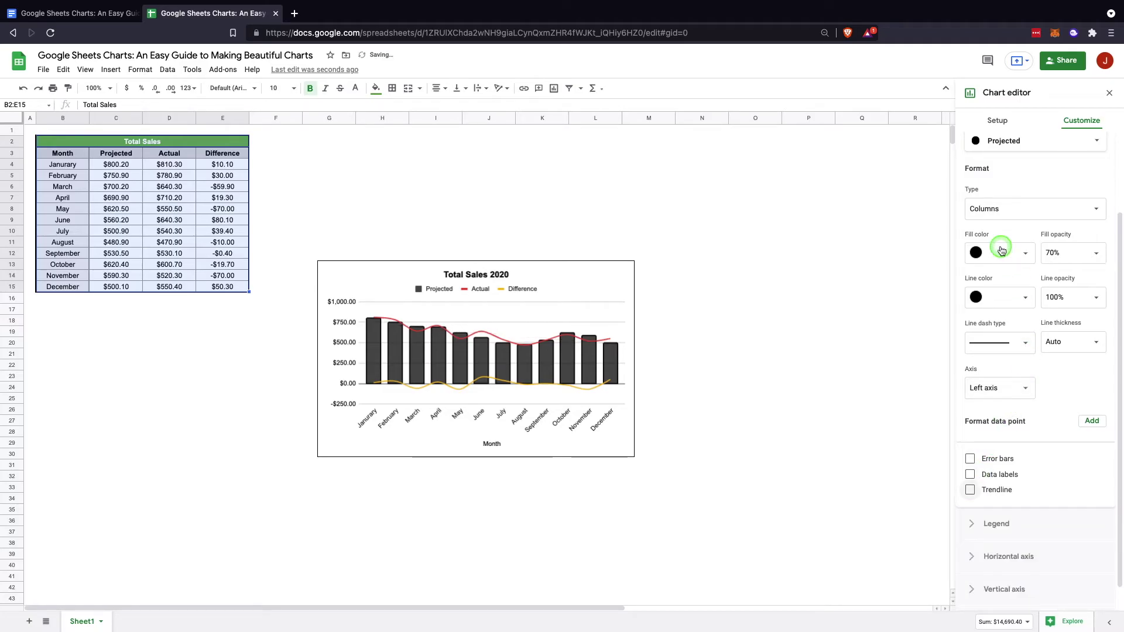
Try Area and Stepped area for the Projected series, then return it to Columns.
click(1008, 209)
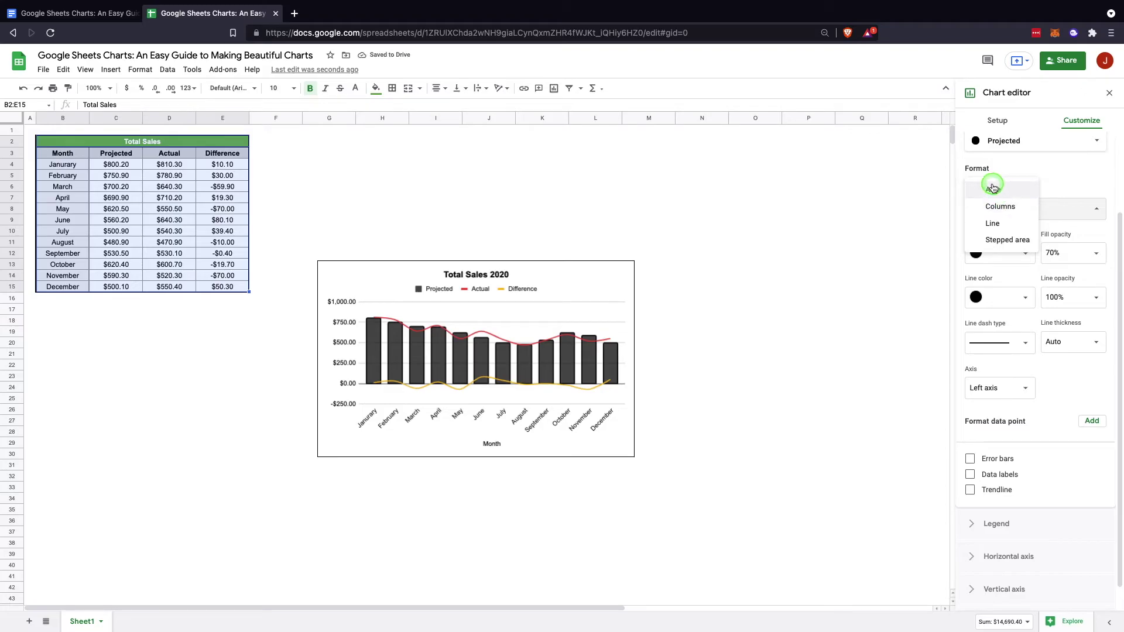
click(994, 189)
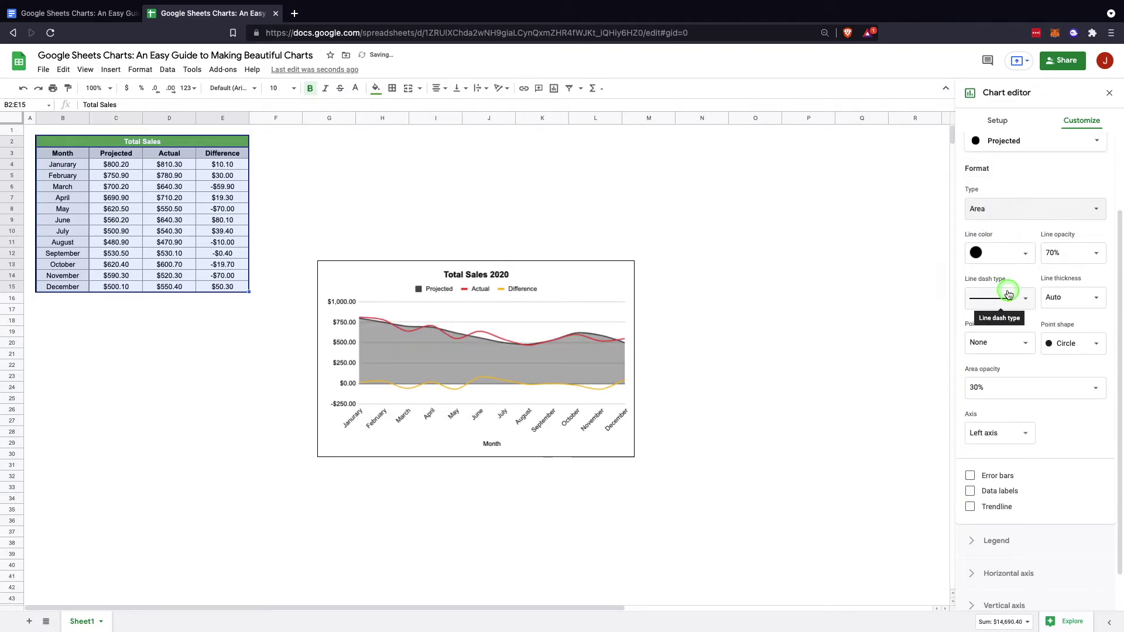
click(1007, 210)
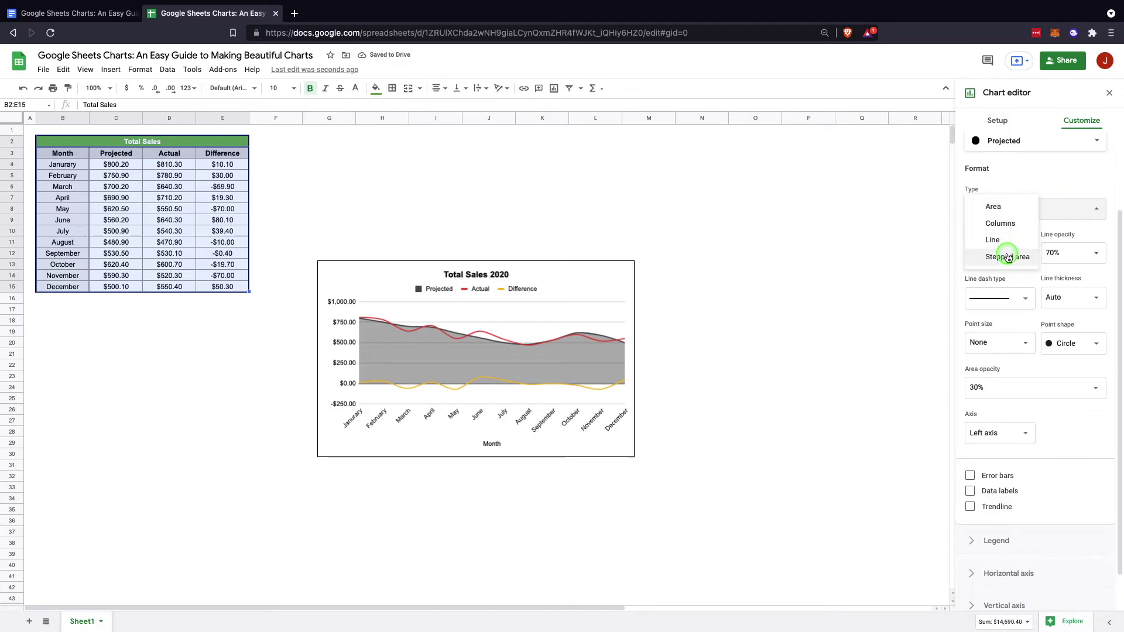
click(1007, 257)
click(1016, 210)
click(1016, 183)
scroll(1013, 211, up, 2)
Make the Actual series a blue line with 14px star markers.
click(1004, 238)
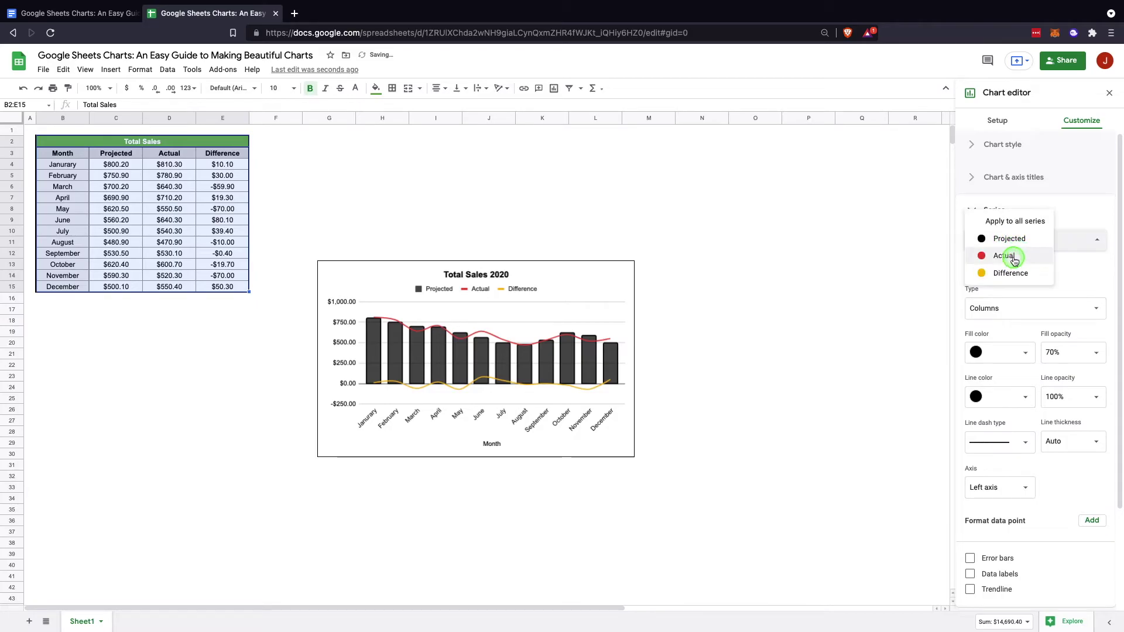
click(1017, 254)
click(1019, 352)
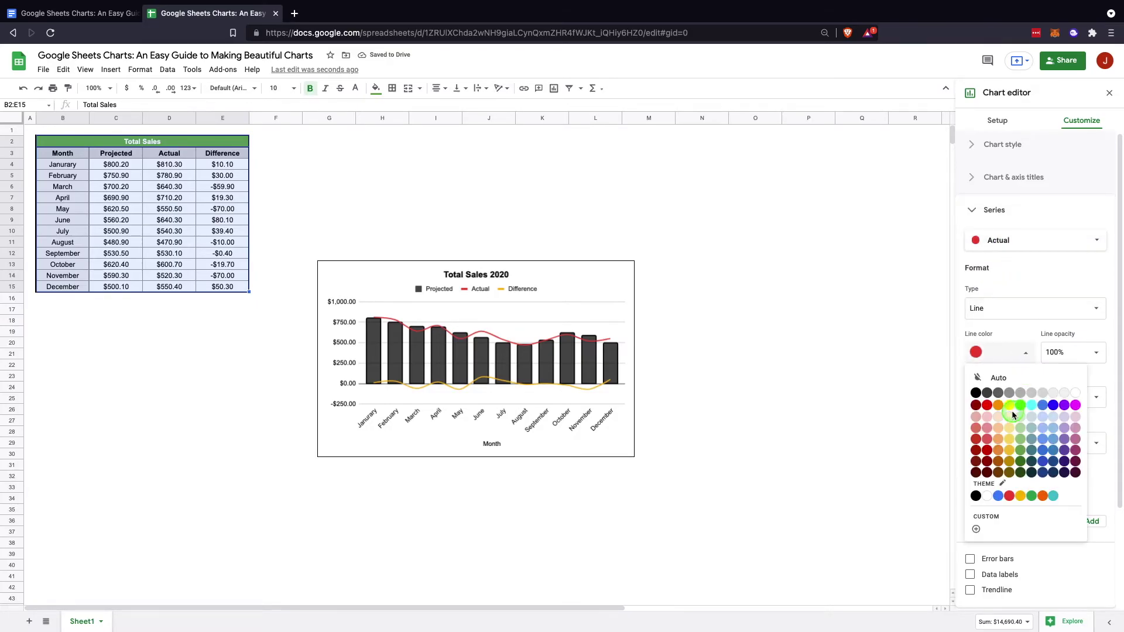
click(1054, 406)
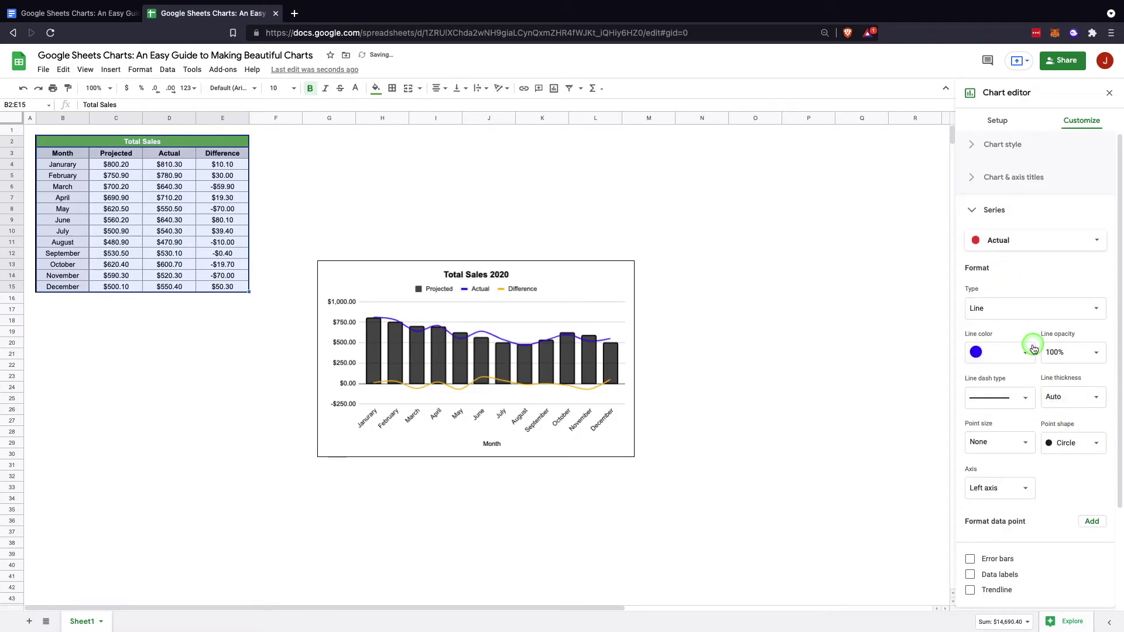
click(1061, 436)
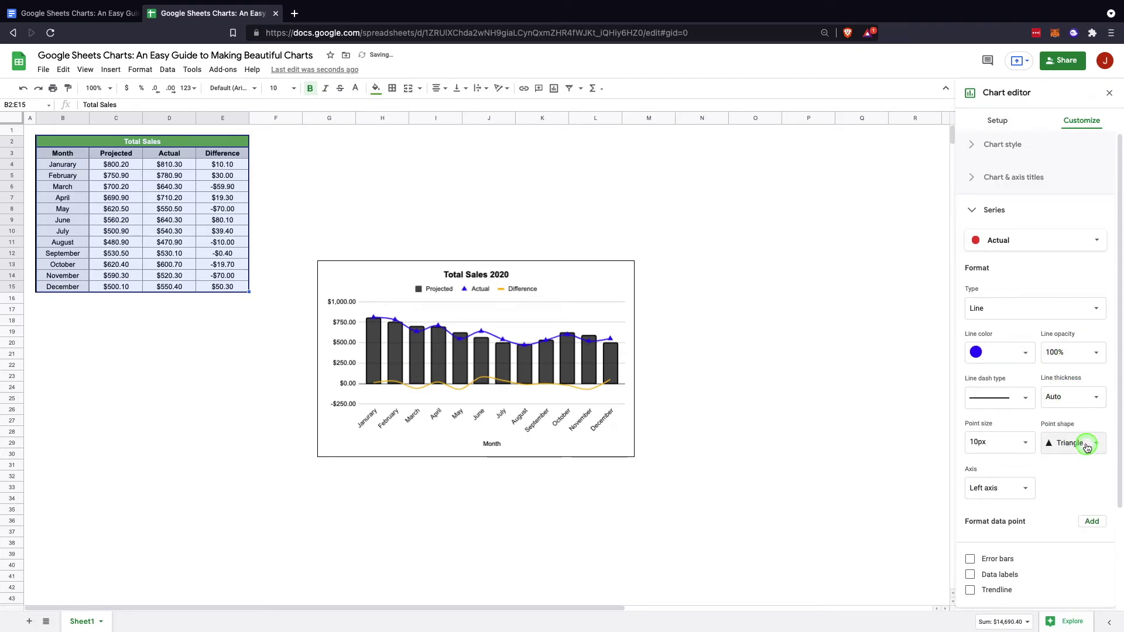
click(1091, 446)
click(1085, 497)
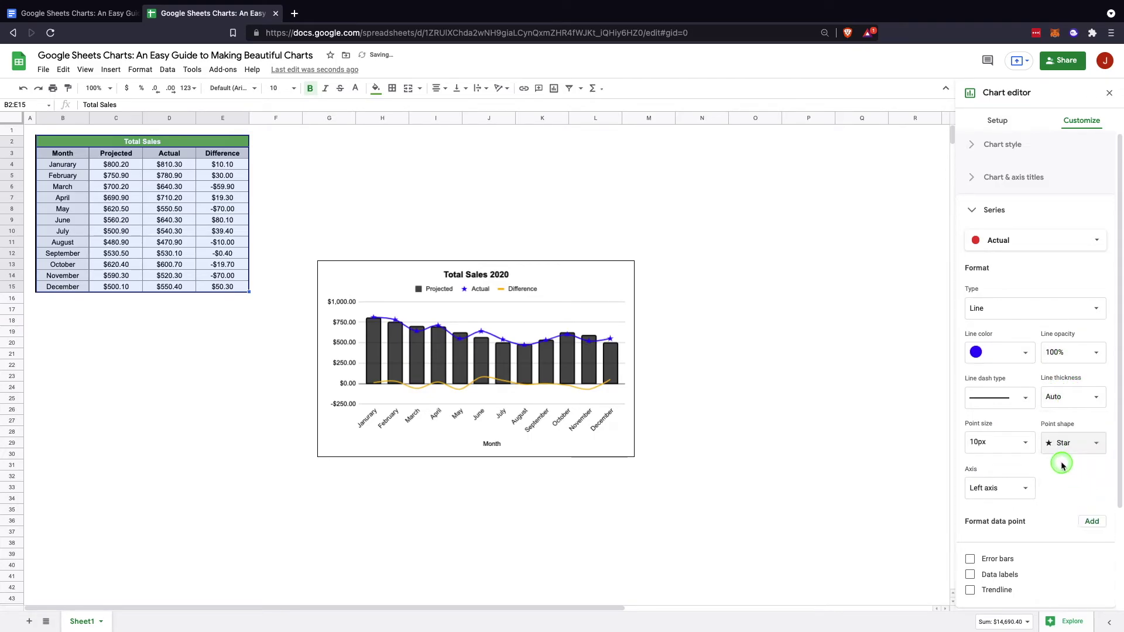
click(1016, 443)
click(995, 533)
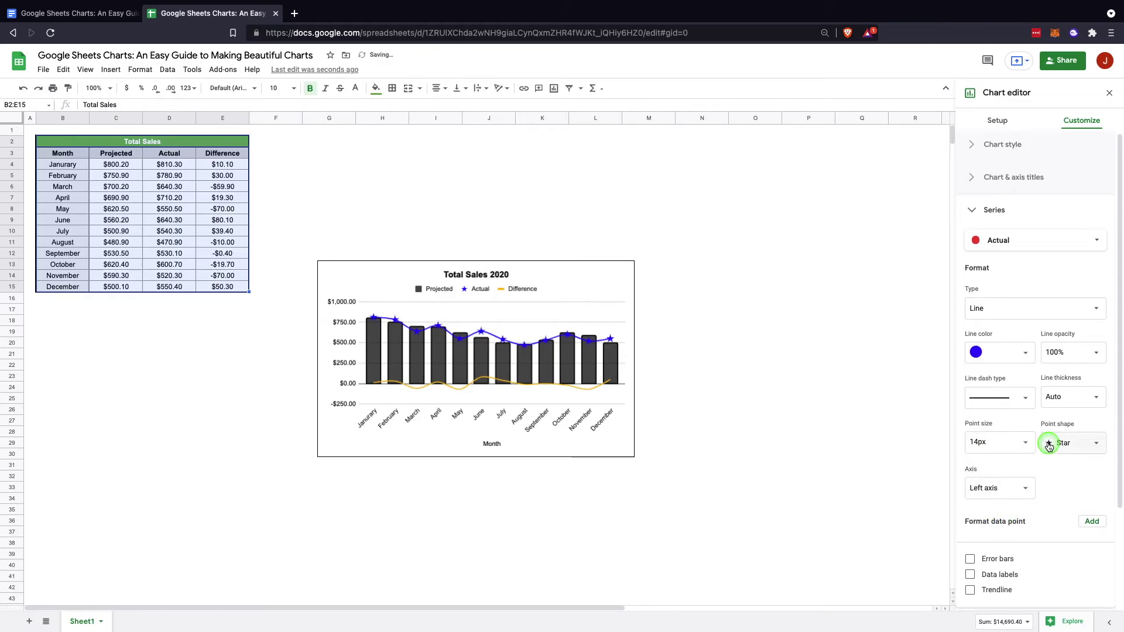
Keep the Actual series as a line without error bars.
scroll(1045, 474, down, 1)
scroll(1037, 402, down, 1)
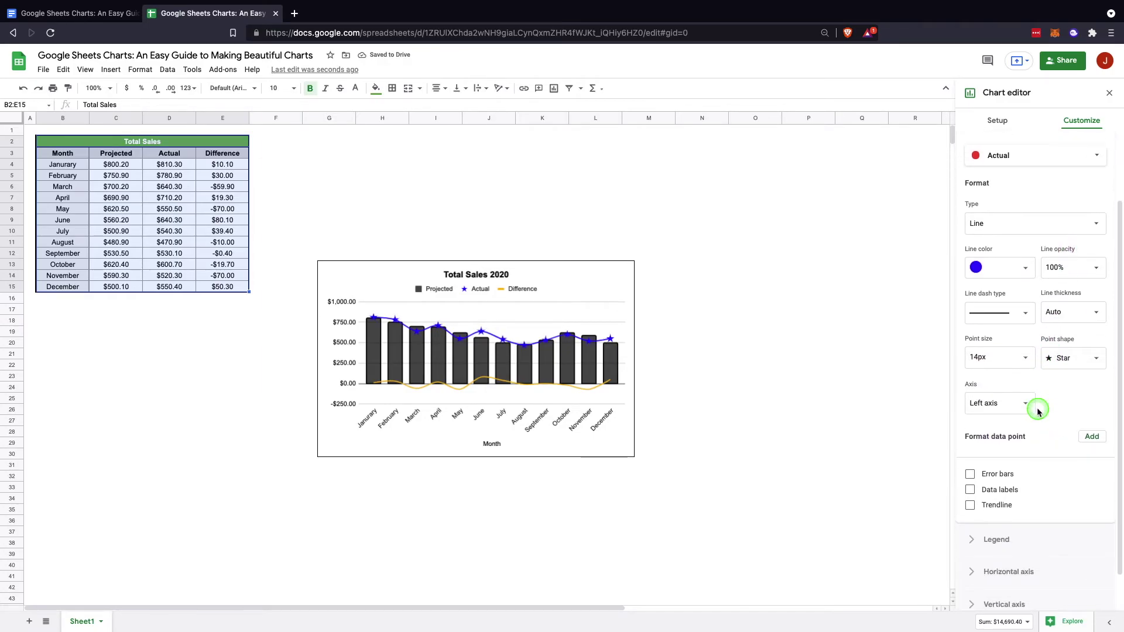
click(971, 464)
click(971, 464)
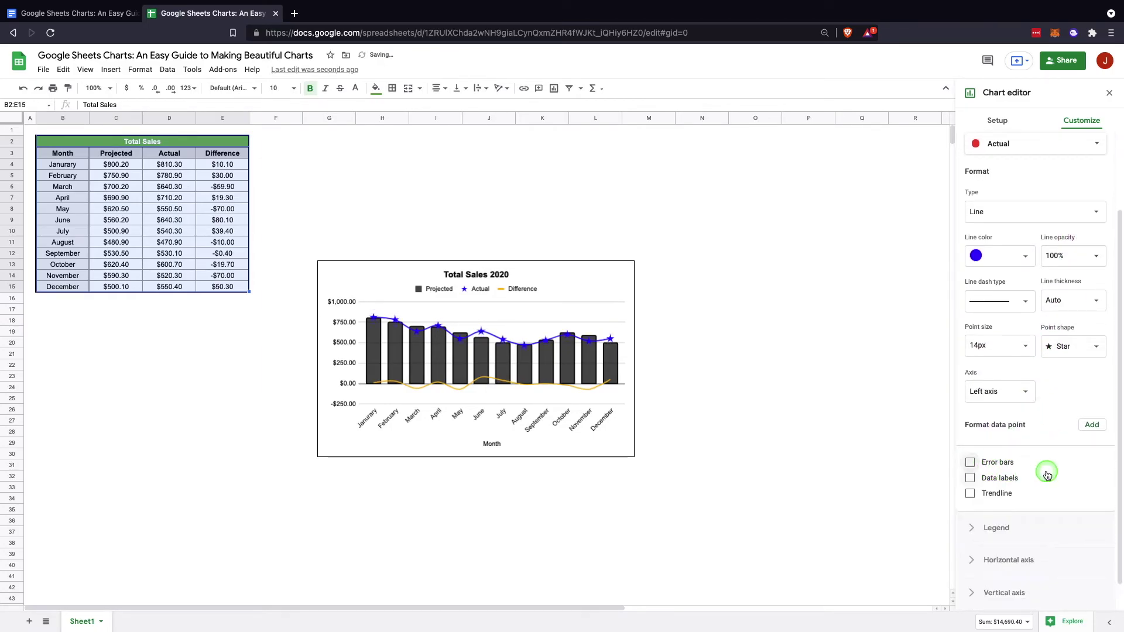
scroll(1028, 538, down, 1)
click(1017, 210)
click(1019, 202)
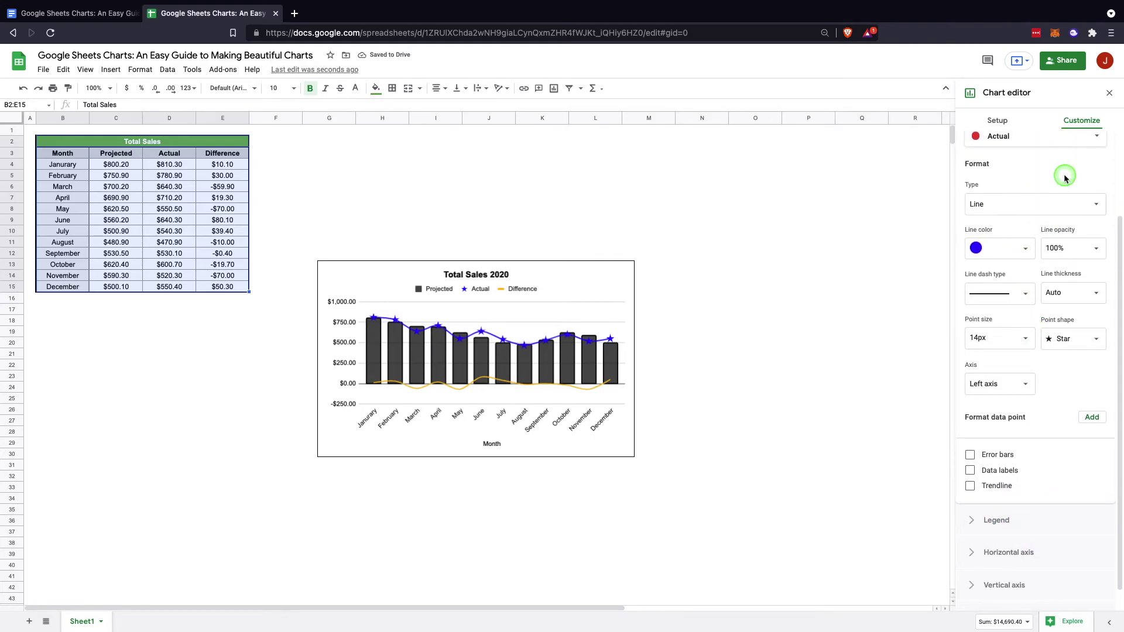
scroll(1054, 175, up, 1)
Give the Difference series 14px triangle markers, then expand the Legend settings.
click(1036, 184)
click(997, 205)
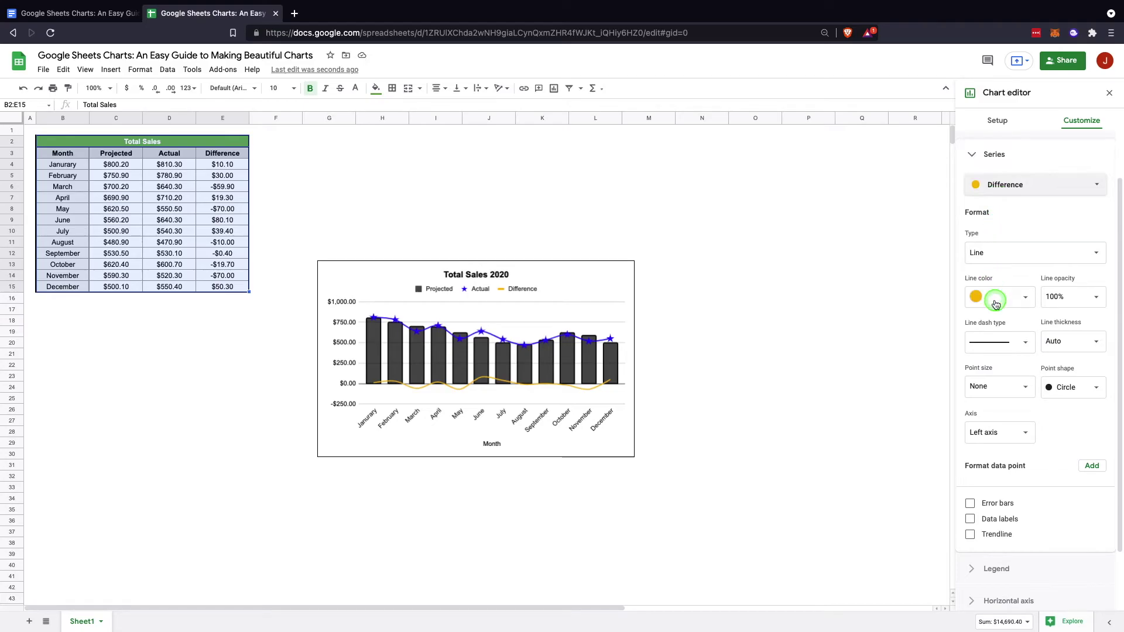
click(1057, 387)
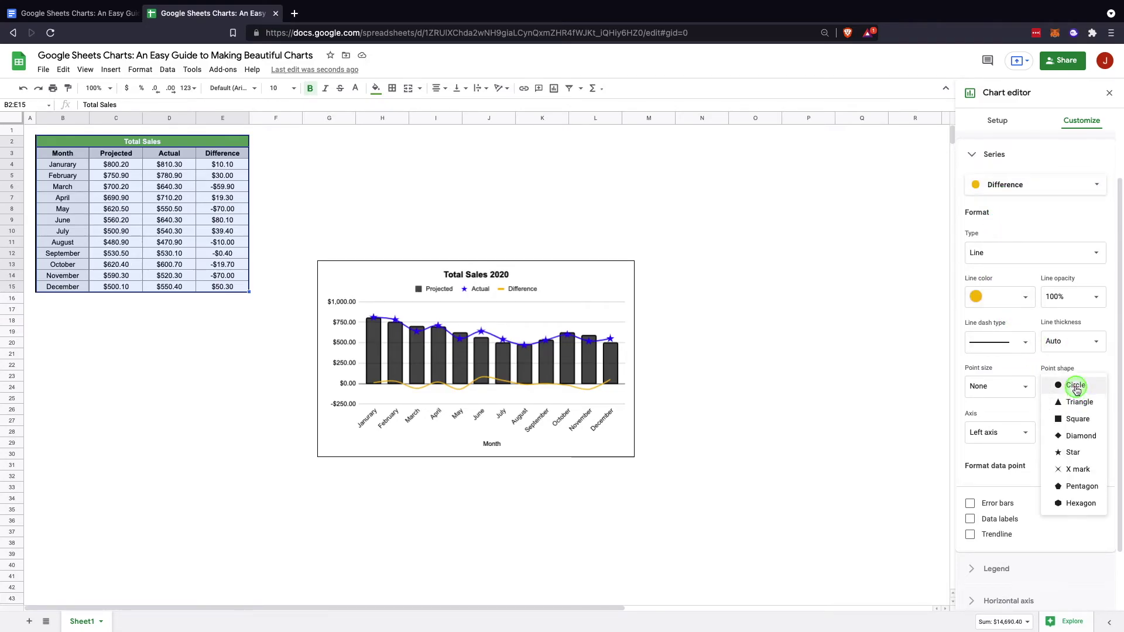
click(1054, 403)
click(1022, 388)
click(994, 477)
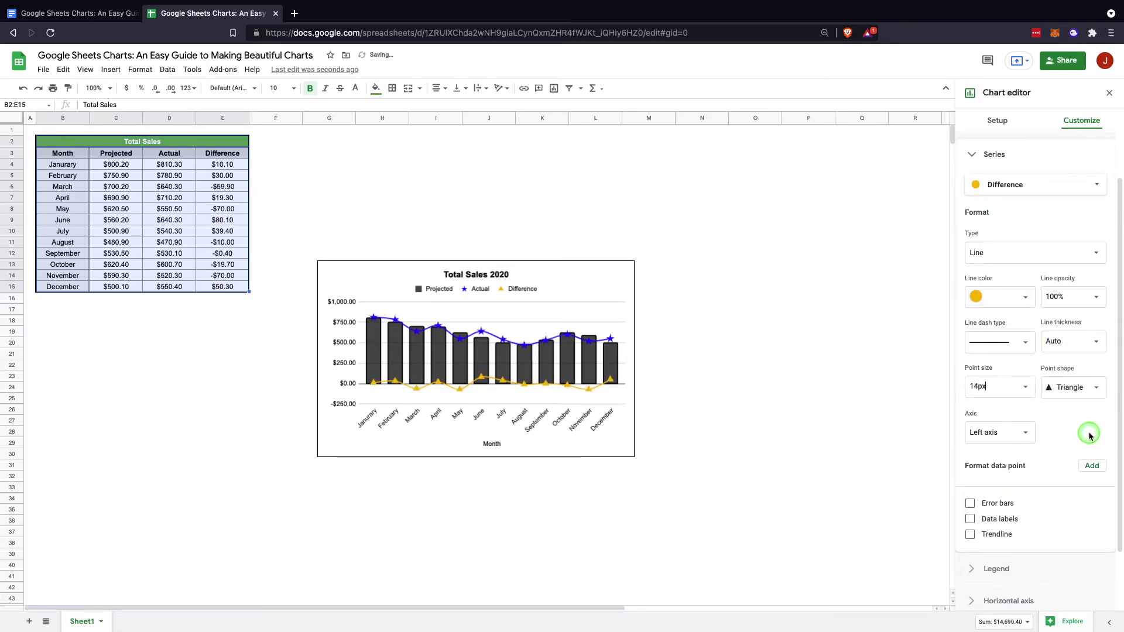
scroll(1061, 428, down, 2)
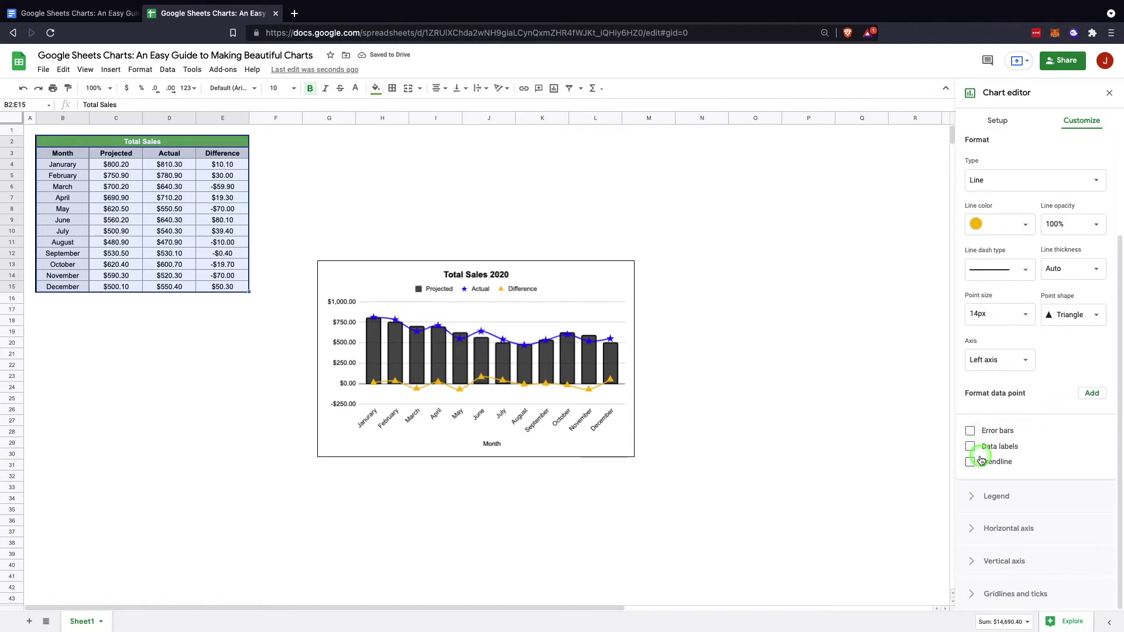
click(974, 497)
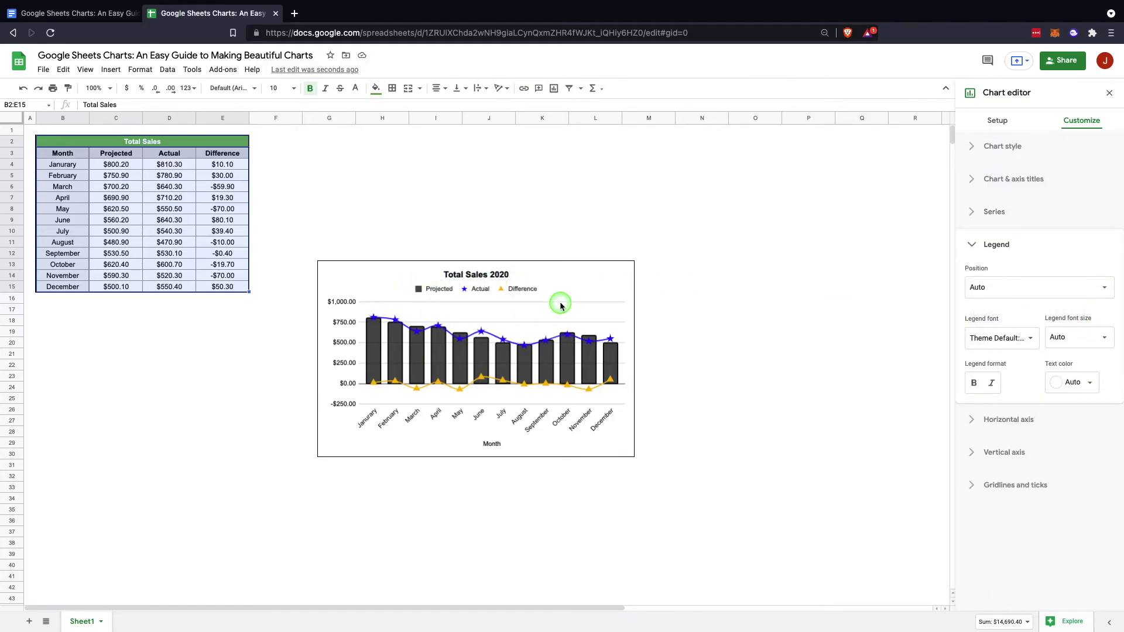
Place the legend at the top of the chart with the default font.
click(1035, 288)
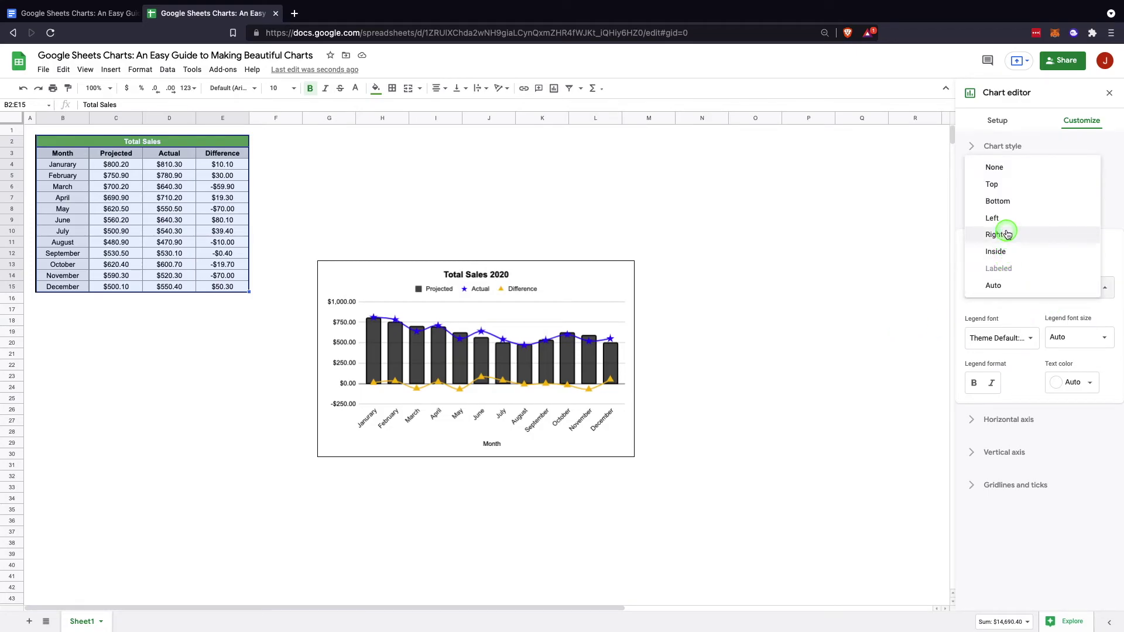
click(1002, 235)
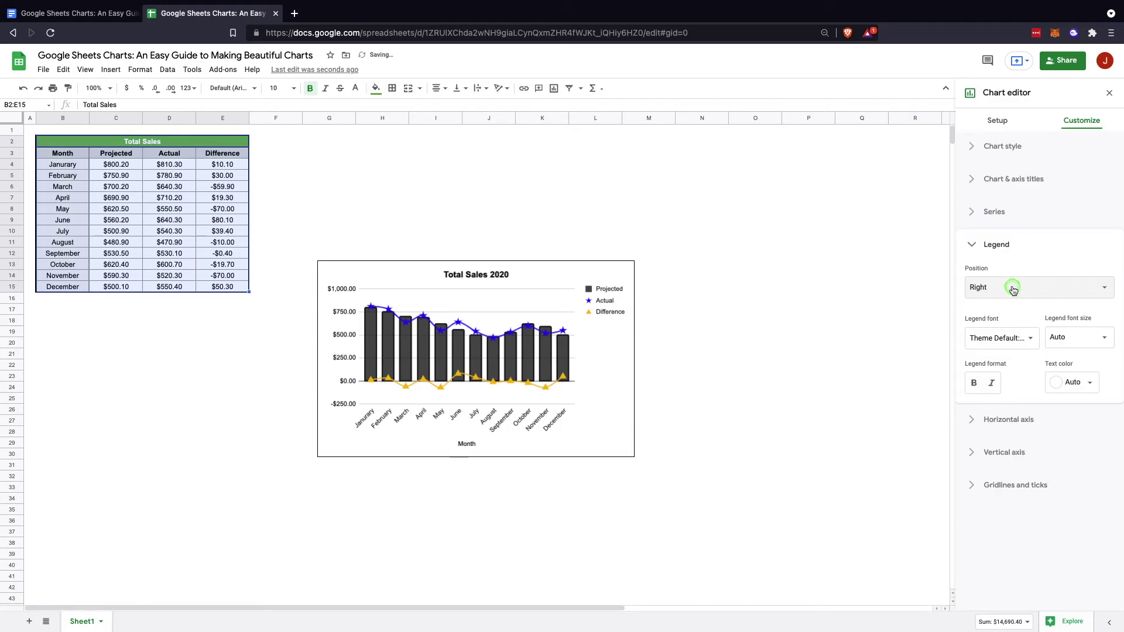
click(1016, 287)
click(1002, 237)
click(1026, 337)
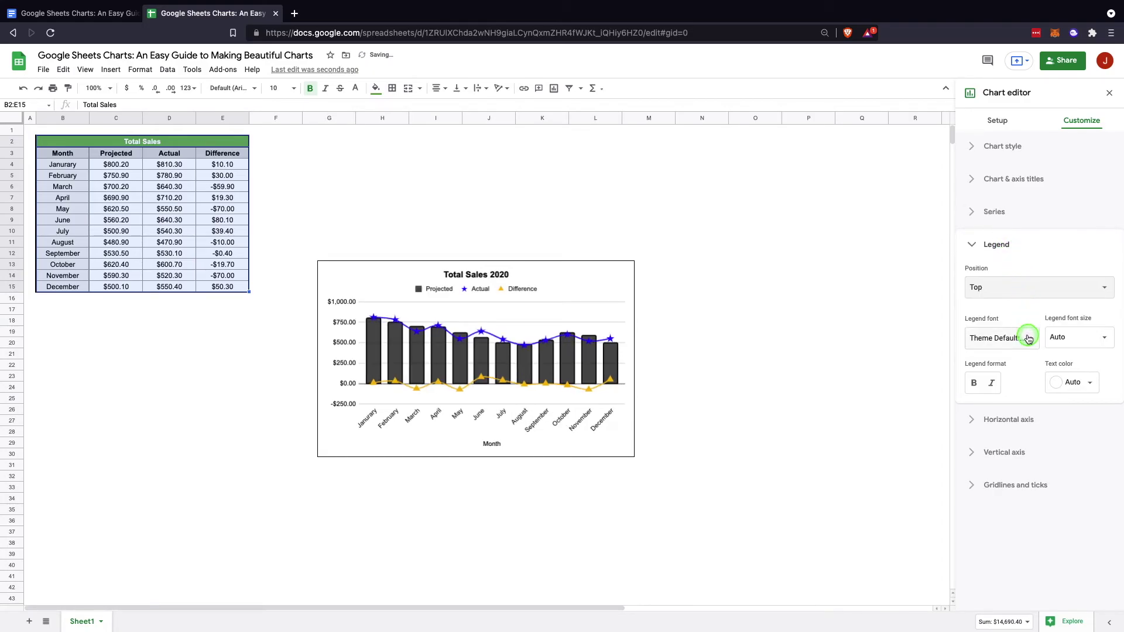
click(1014, 307)
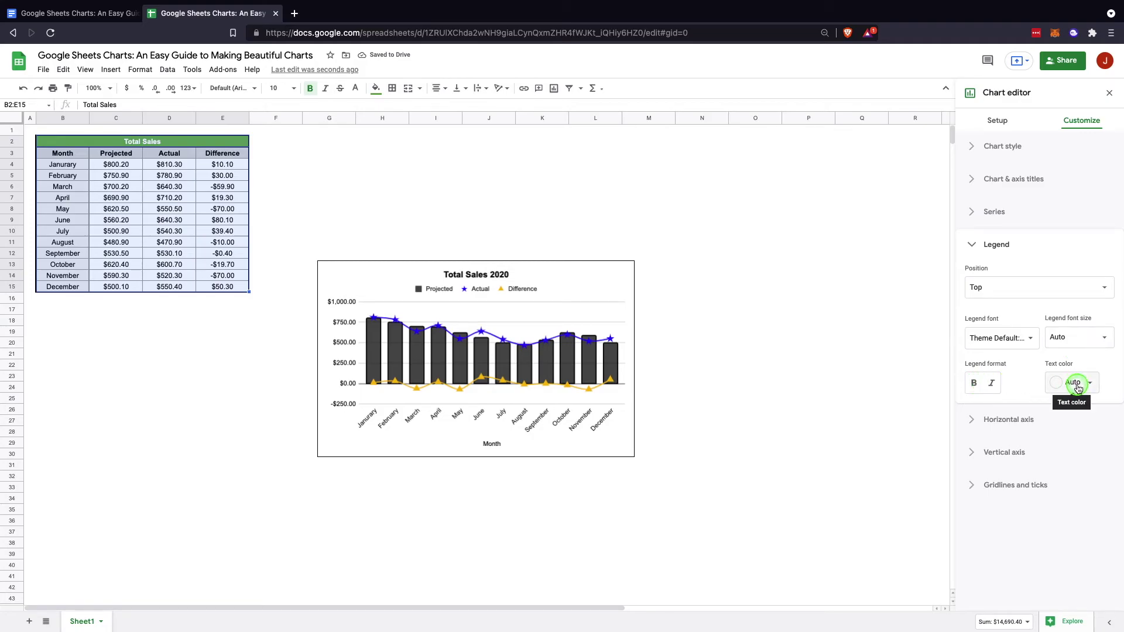
click(990, 419)
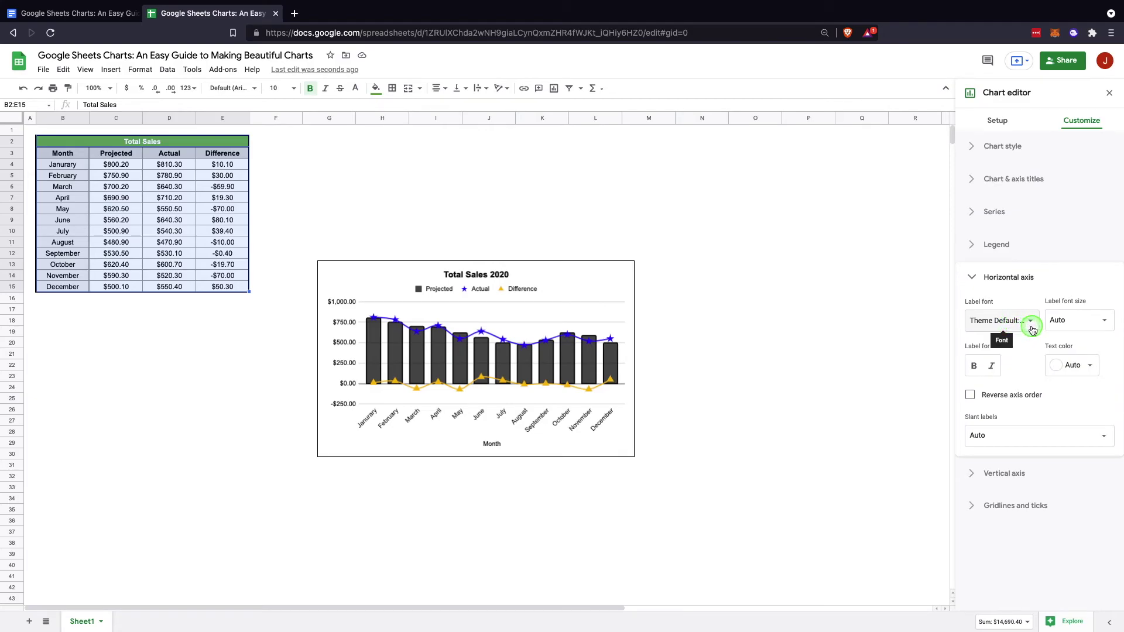
Try 0°, 60°, 90° and 30° month-label slants, then return the slant to Auto.
click(1027, 433)
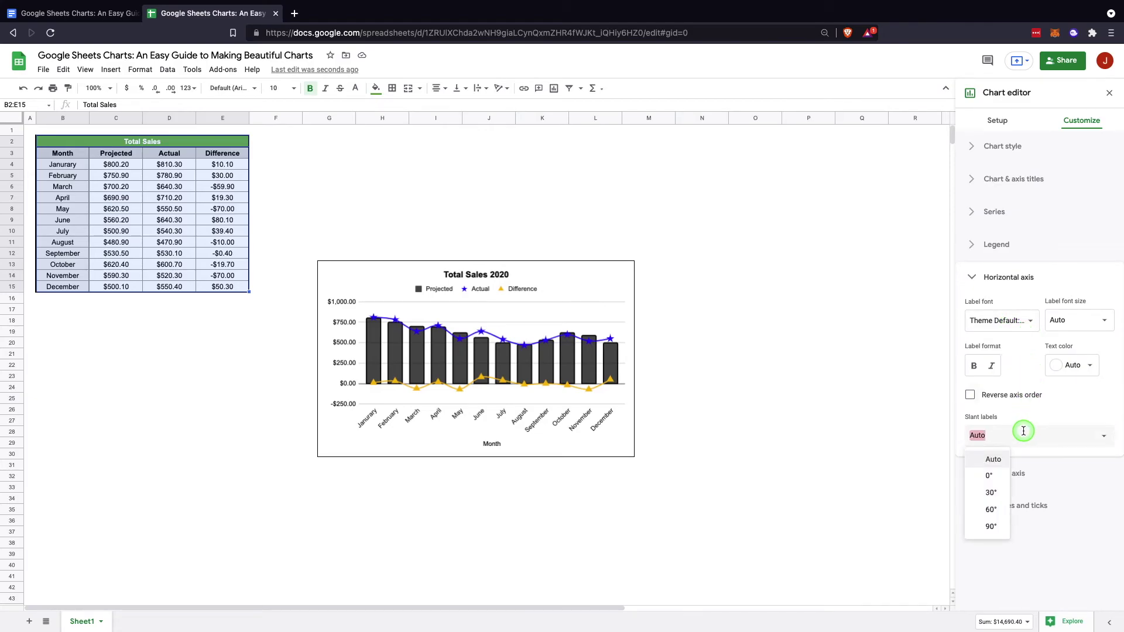
click(989, 476)
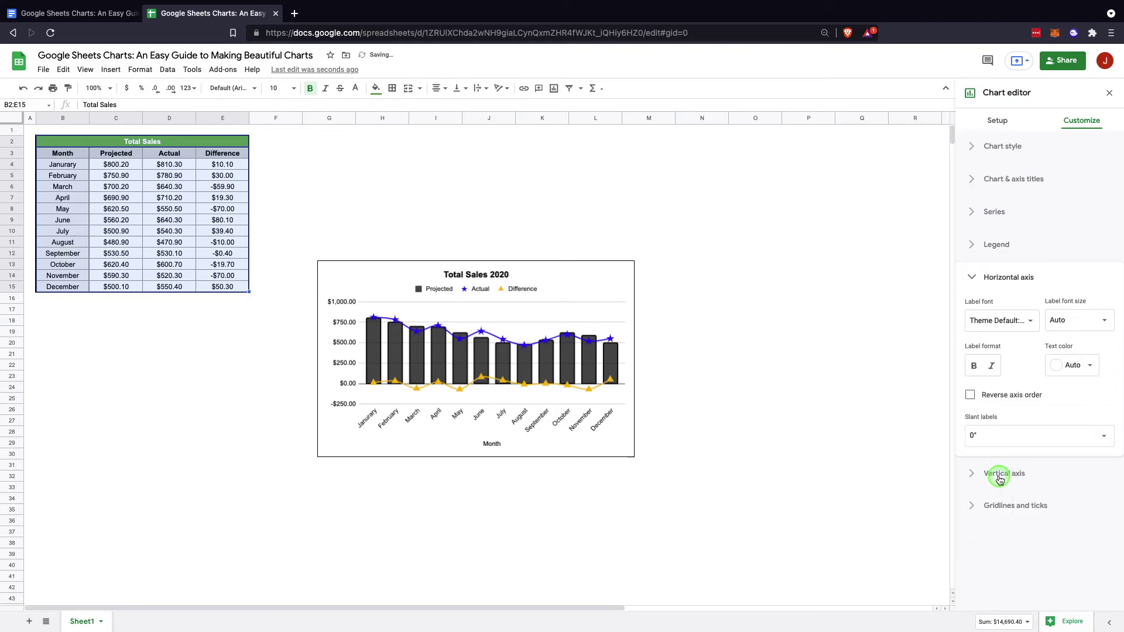
click(1077, 436)
click(985, 514)
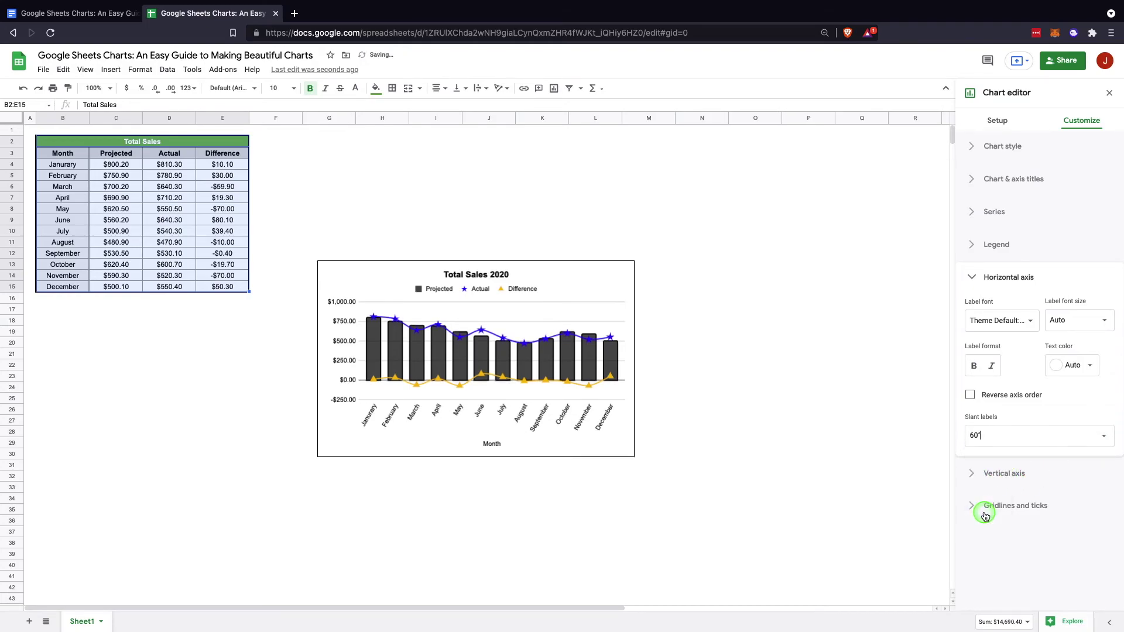
click(1104, 436)
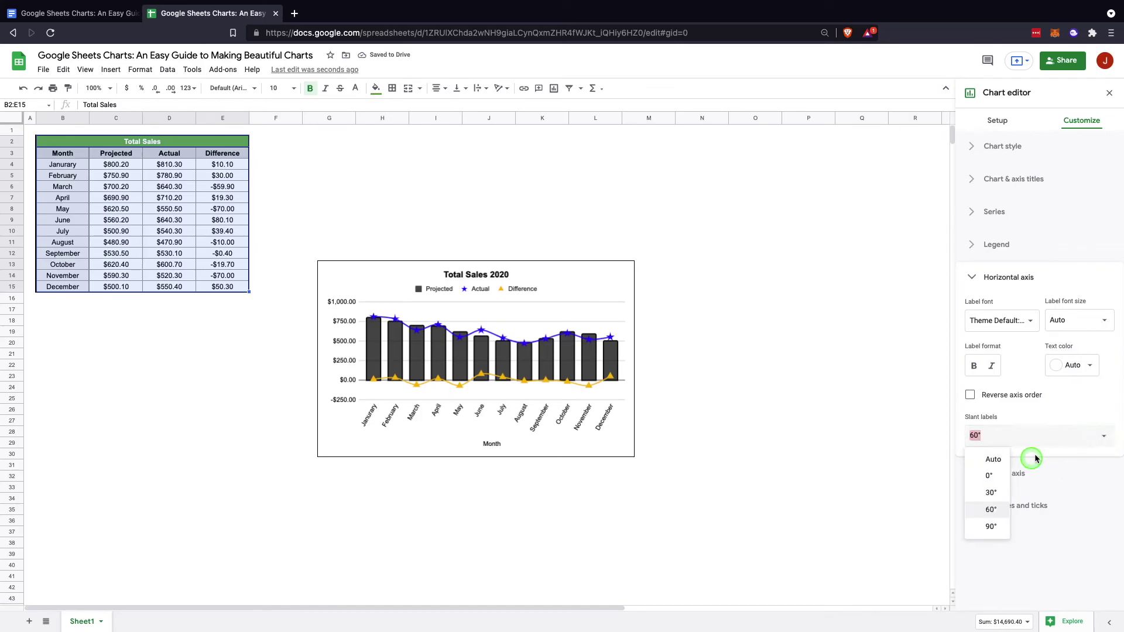
click(987, 527)
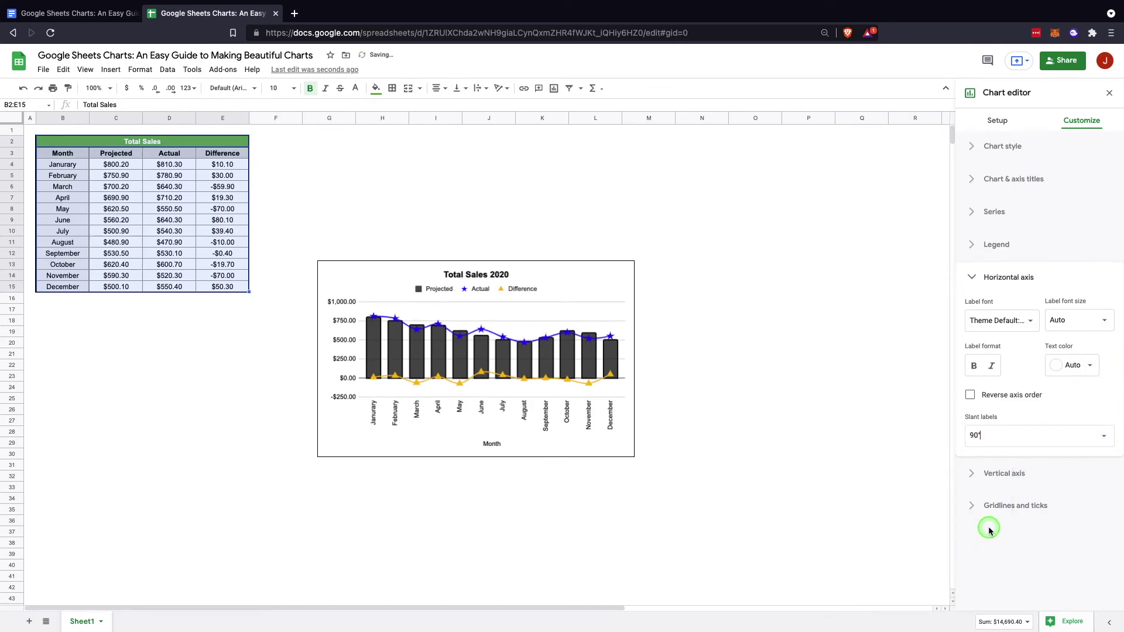
click(1108, 448)
click(990, 490)
click(1064, 442)
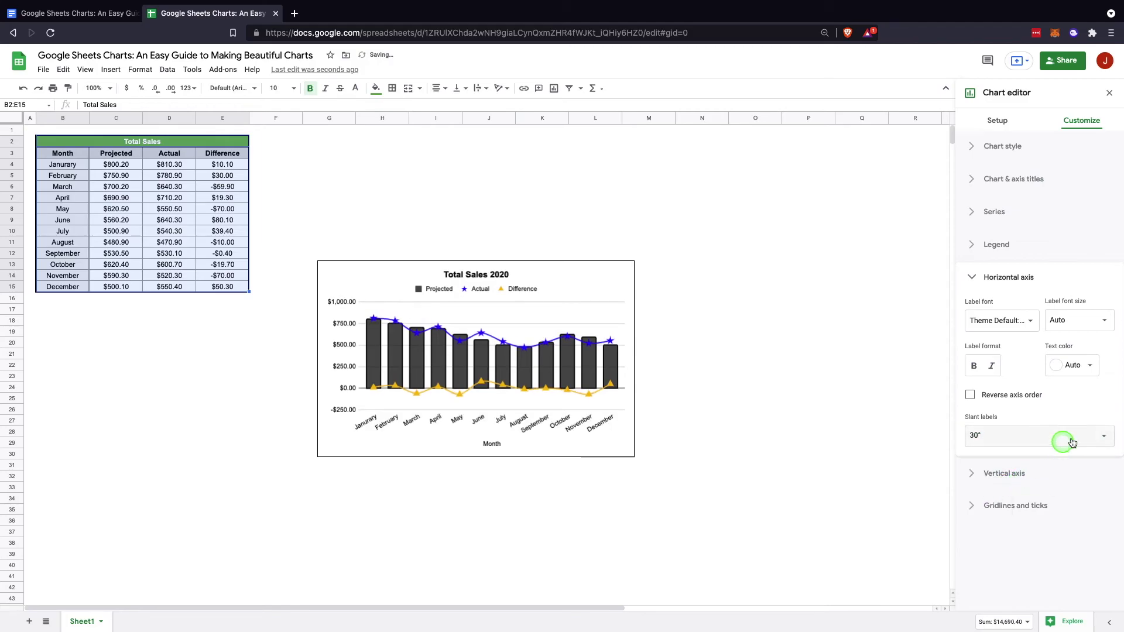
click(1104, 436)
click(990, 458)
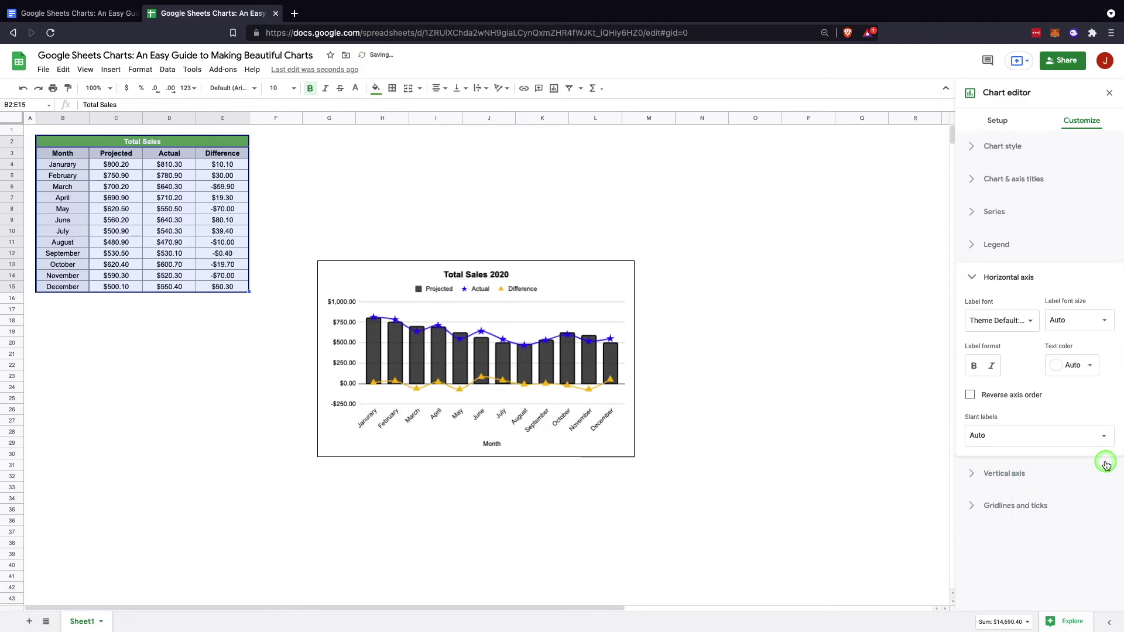
click(1012, 474)
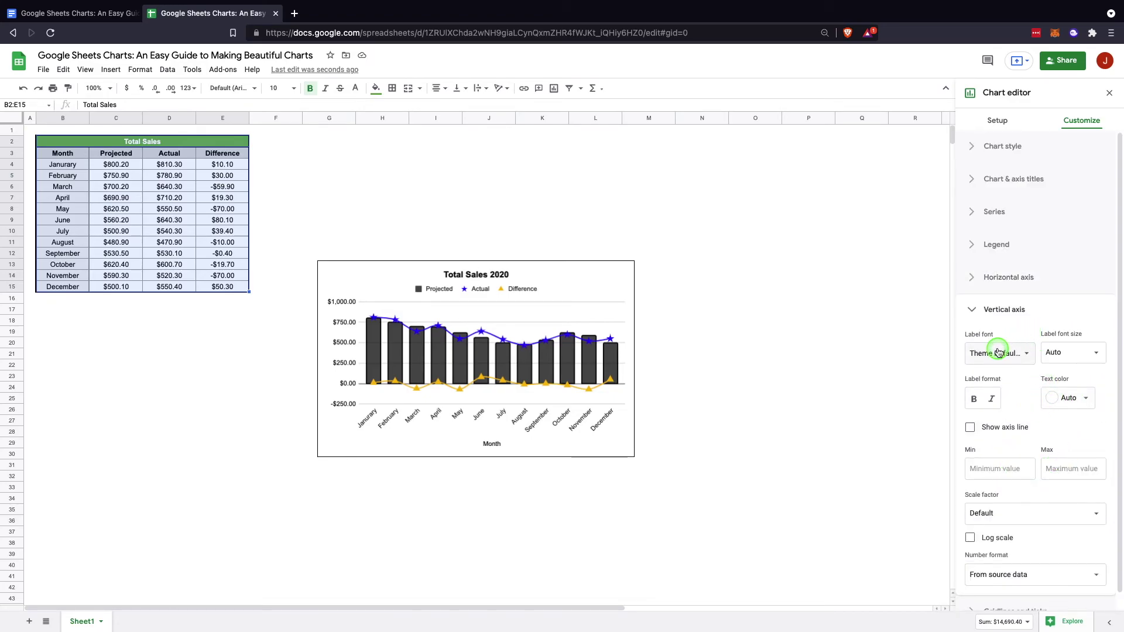
Set the vertical axis maximum to 1000 and leave the minimum blank.
scroll(1054, 400, down, 1)
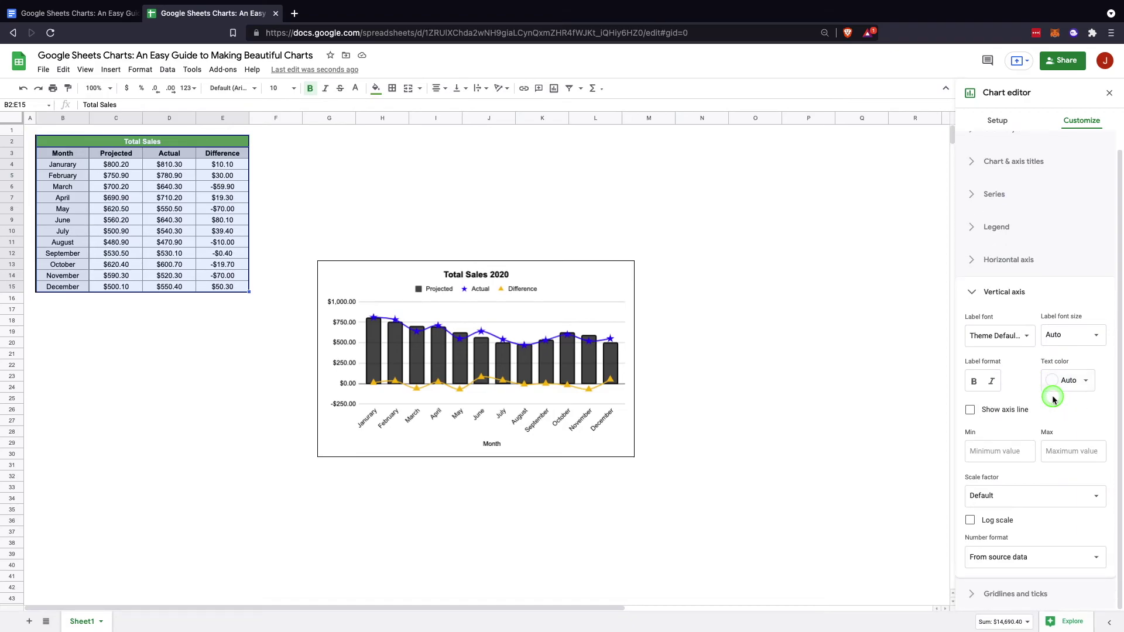
click(1062, 456)
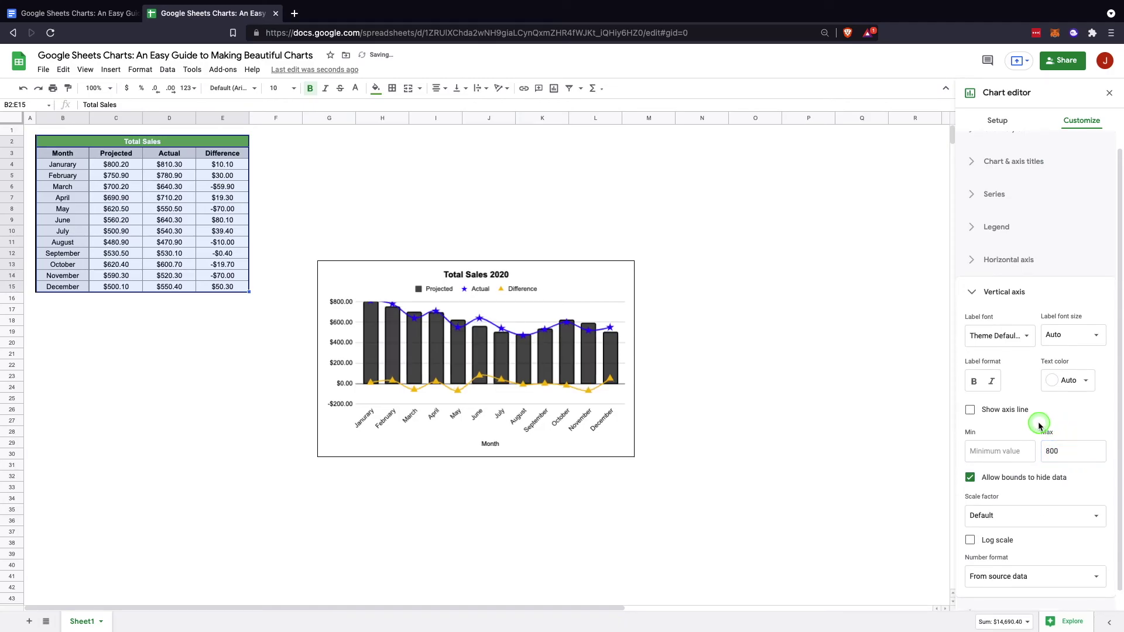
double_click(1047, 451)
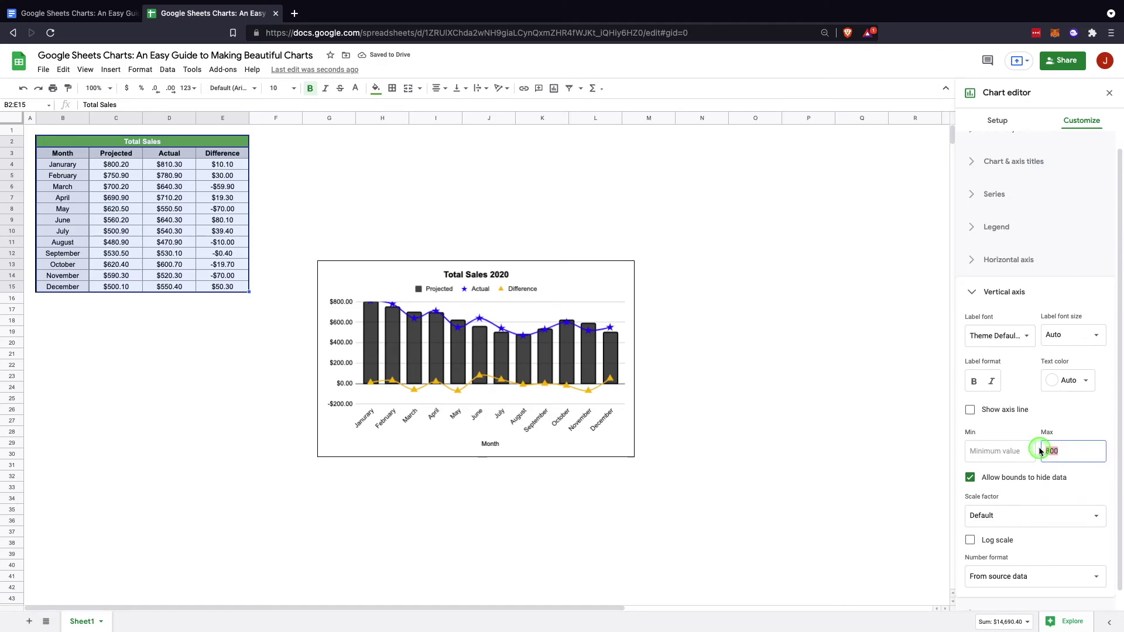
click(1027, 450)
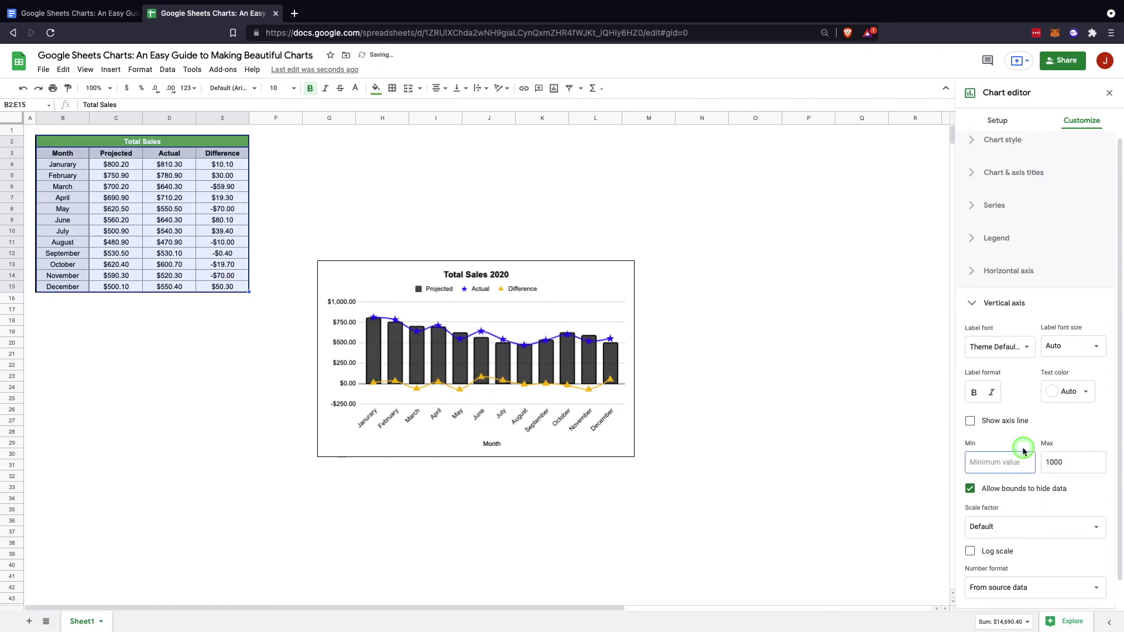
text(250)
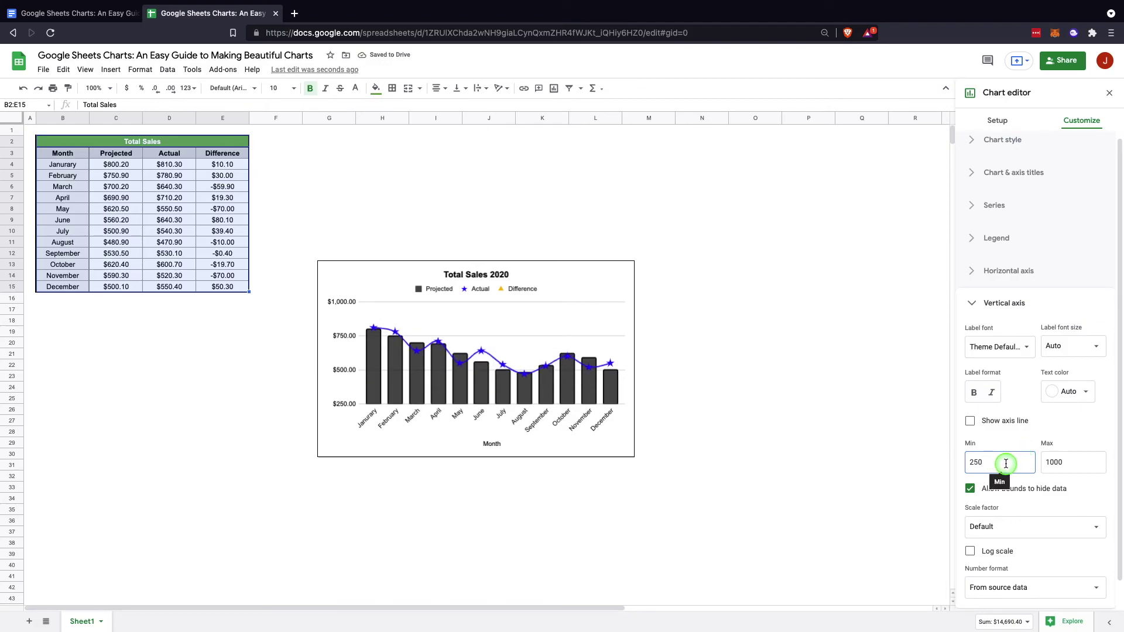
key(BackSpace)
key(BackSpace)
key(BackSpace)
text(0)
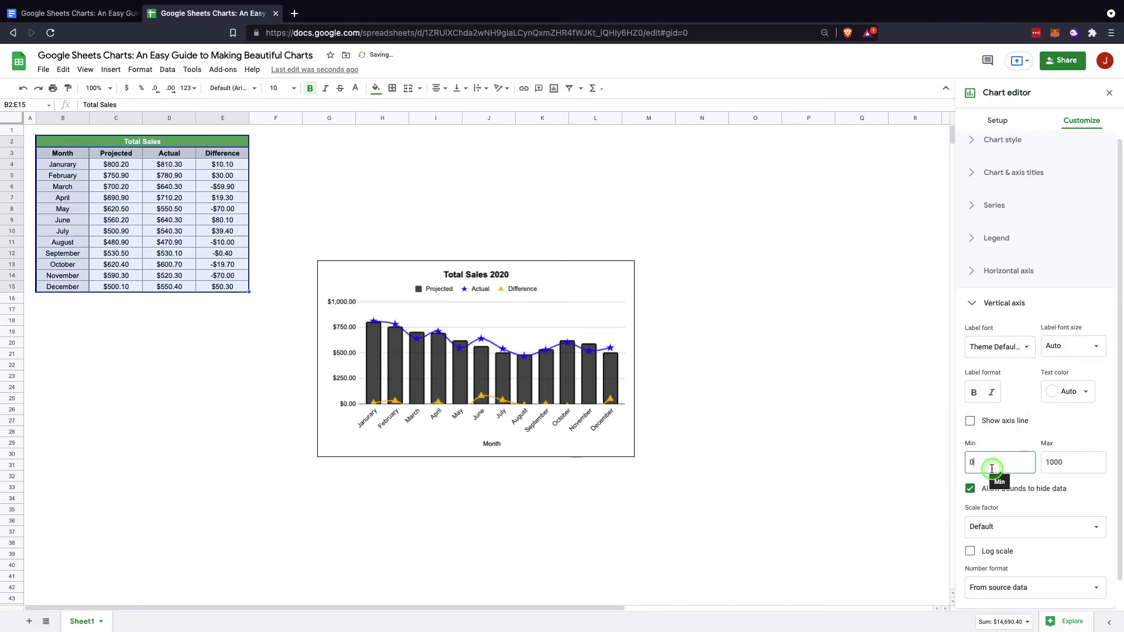
key(BackSpace)
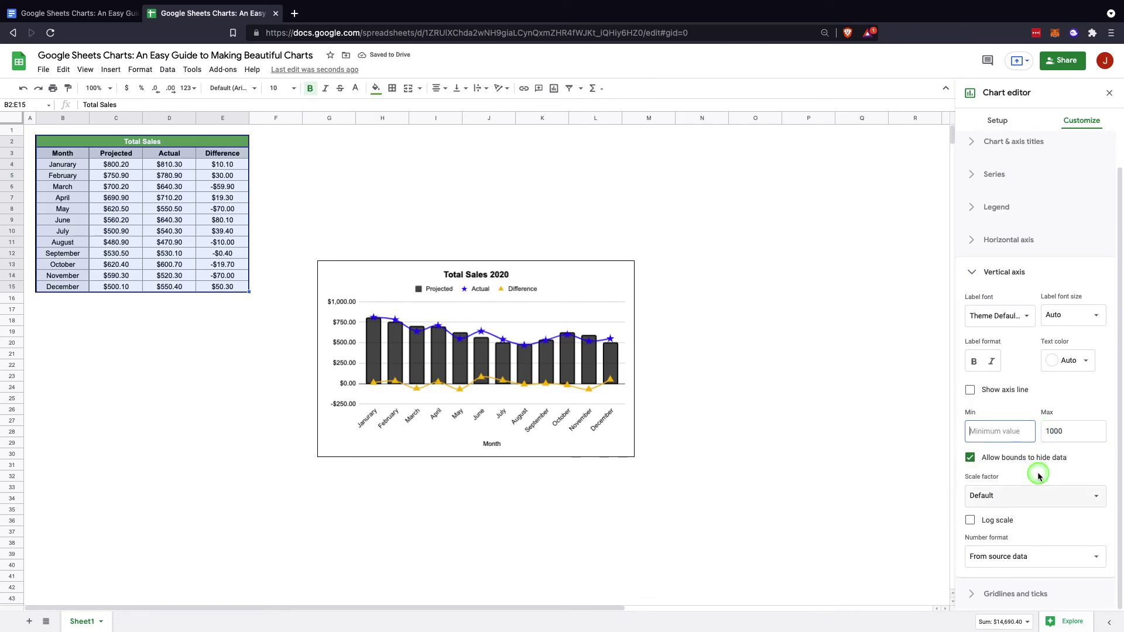
Keep the Default scale factor and leave the vertical axis line hidden.
click(1066, 501)
click(1057, 496)
click(1007, 562)
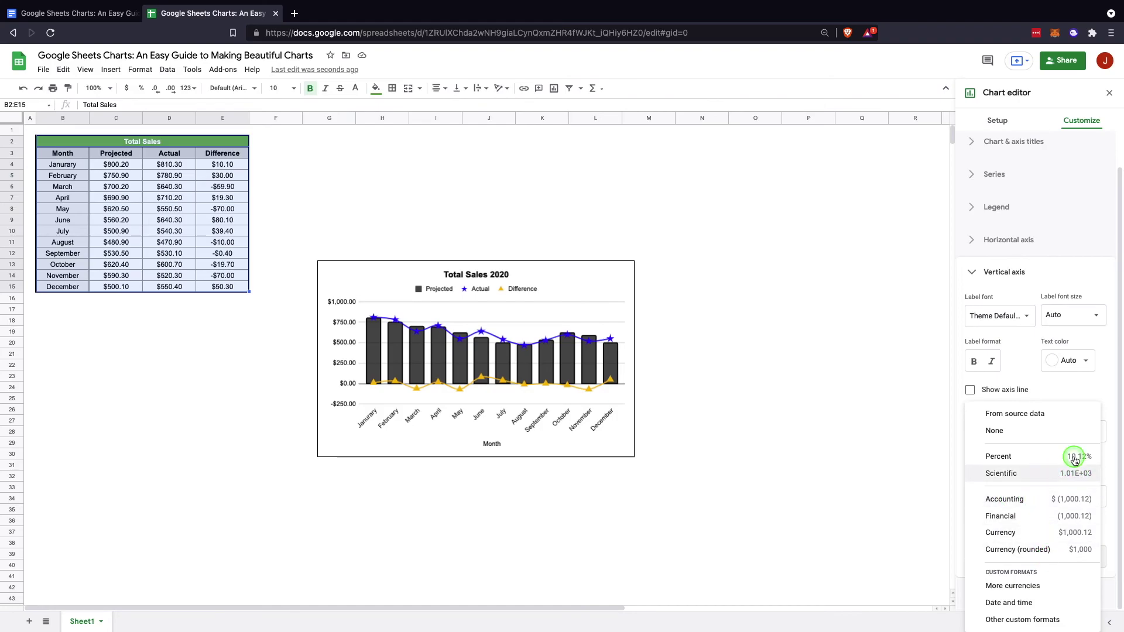
click(1032, 390)
click(991, 392)
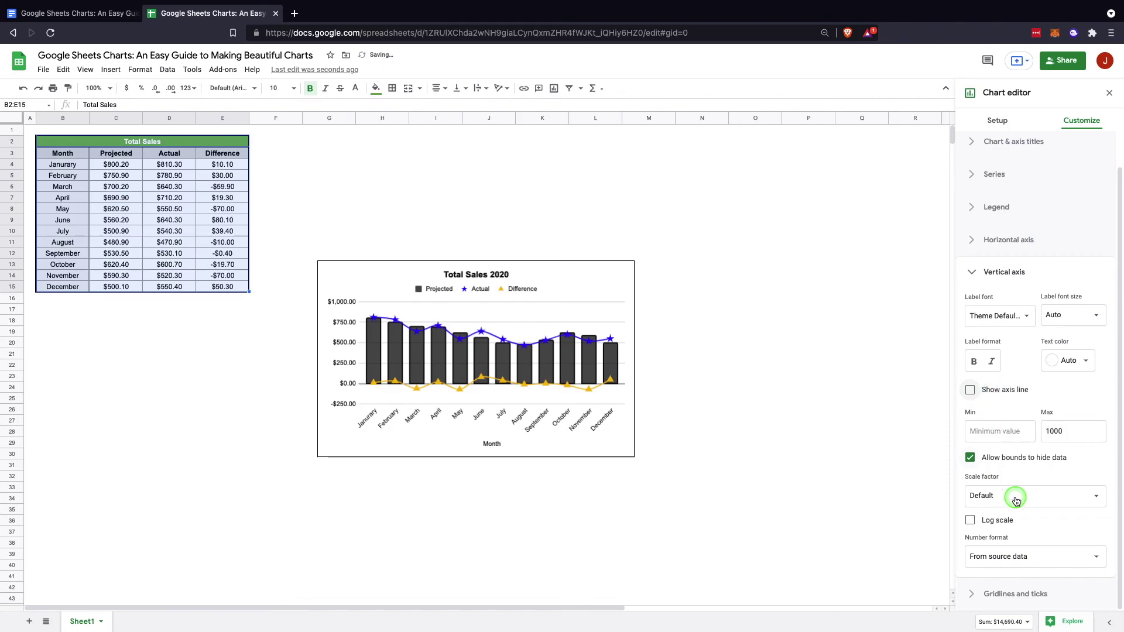
click(1000, 593)
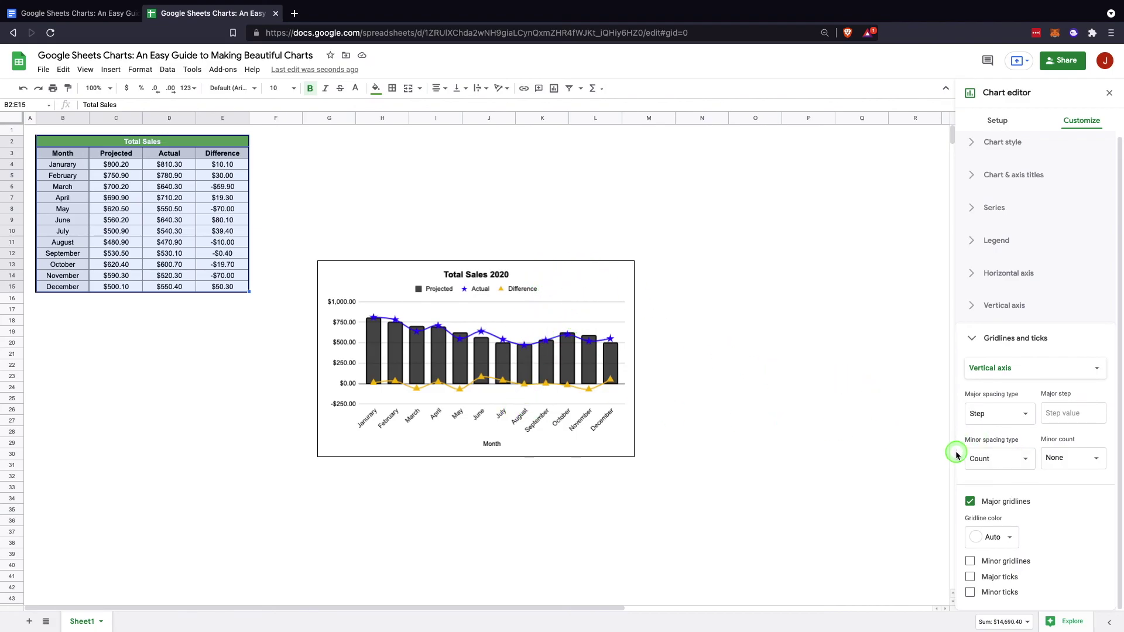
Make the vertical-axis gridlines red, with no minor gridlines.
click(1016, 537)
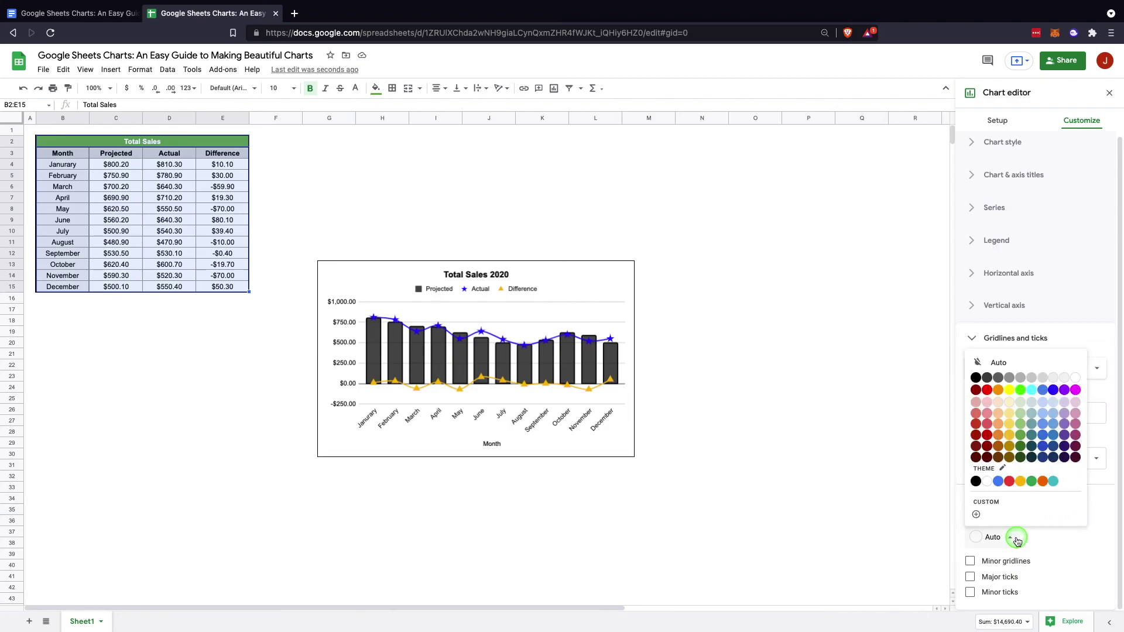
click(987, 390)
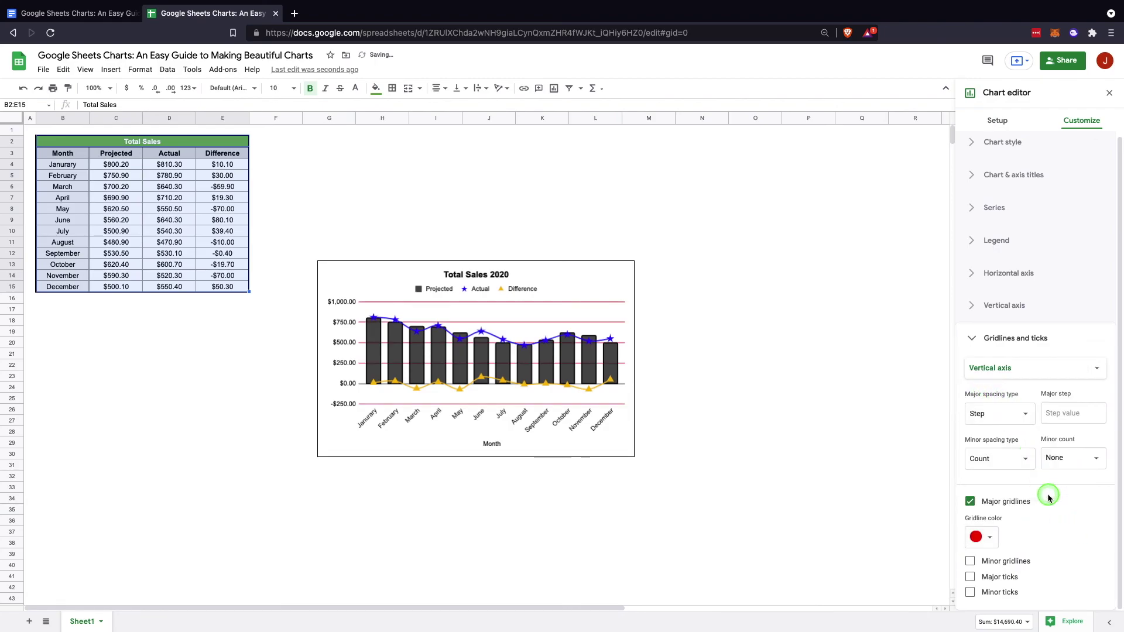
click(971, 561)
click(971, 562)
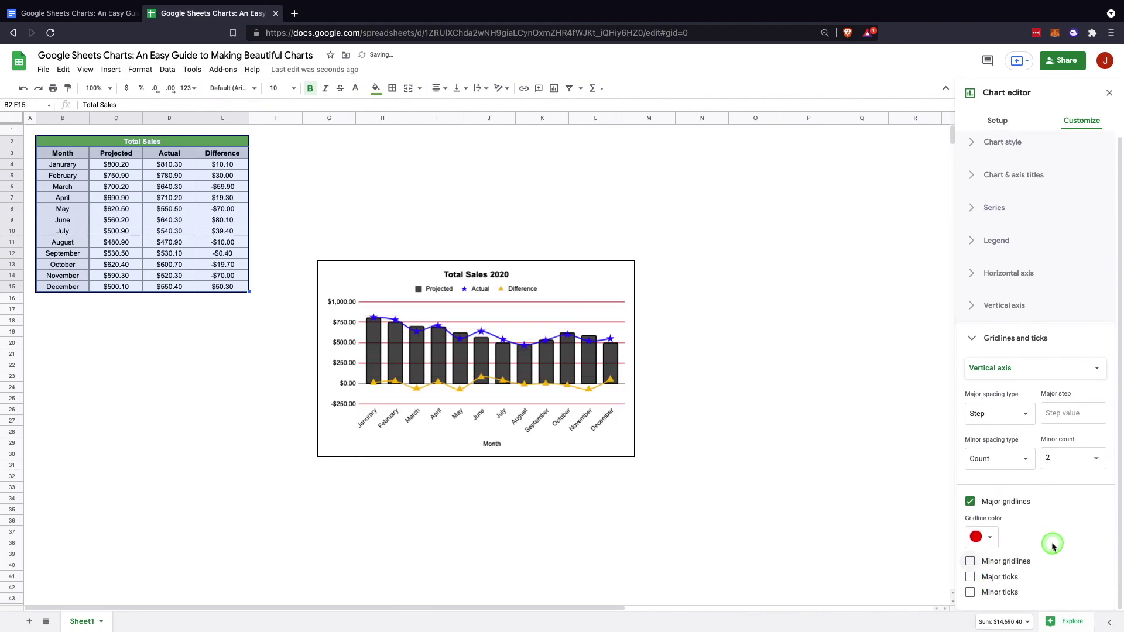
Turn on both major and minor tick marks on the vertical axis.
click(972, 580)
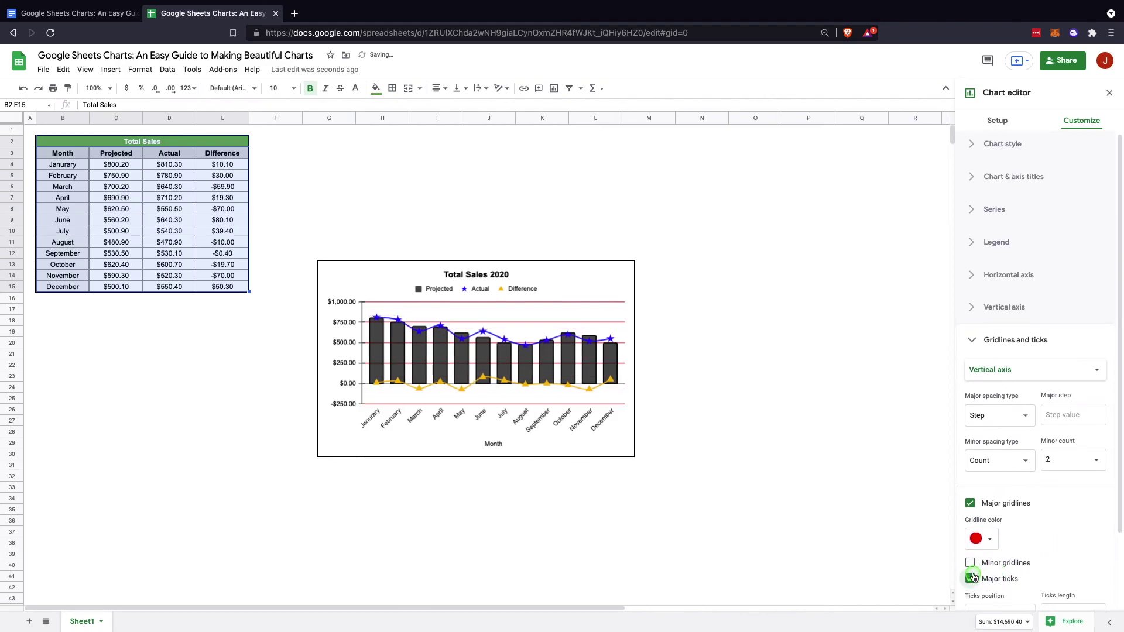
click(971, 578)
click(971, 577)
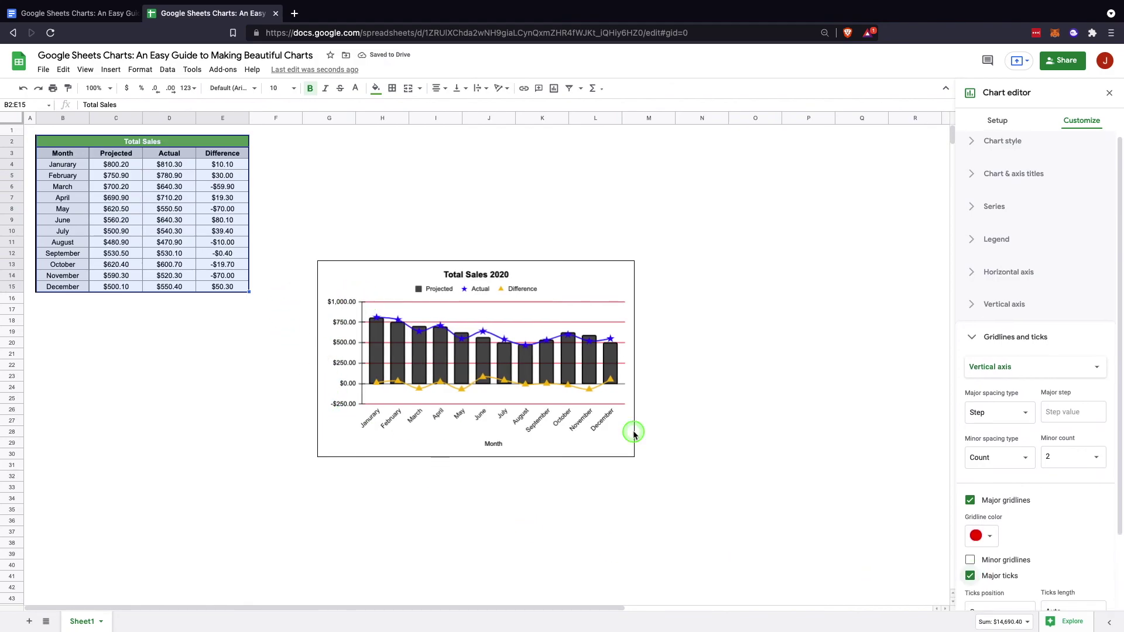
scroll(1044, 480, down, 2)
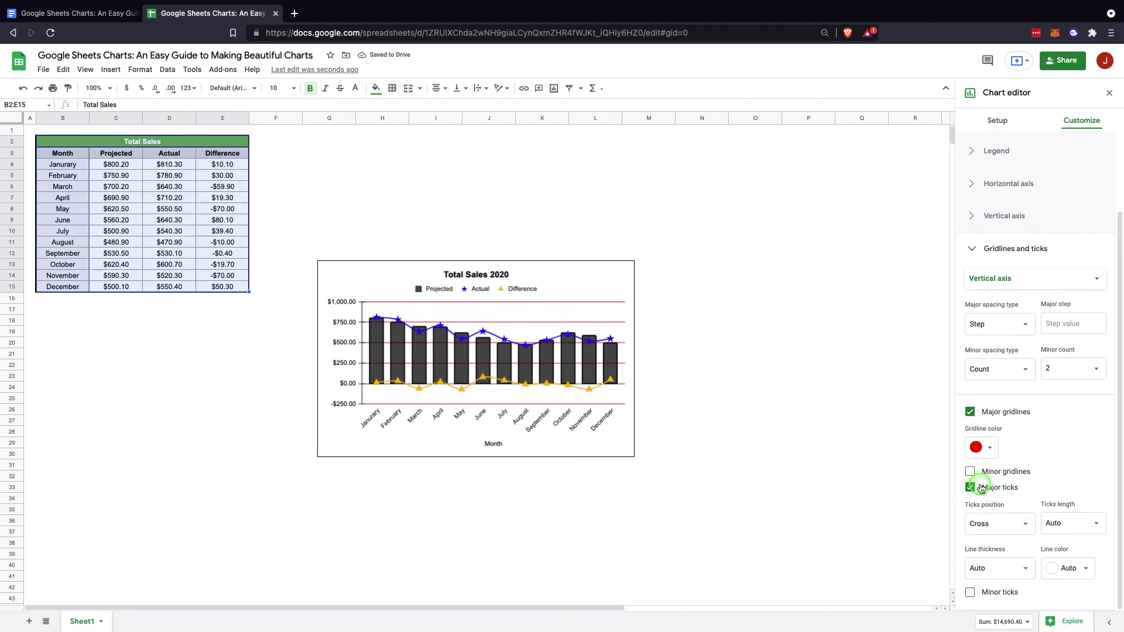
click(971, 592)
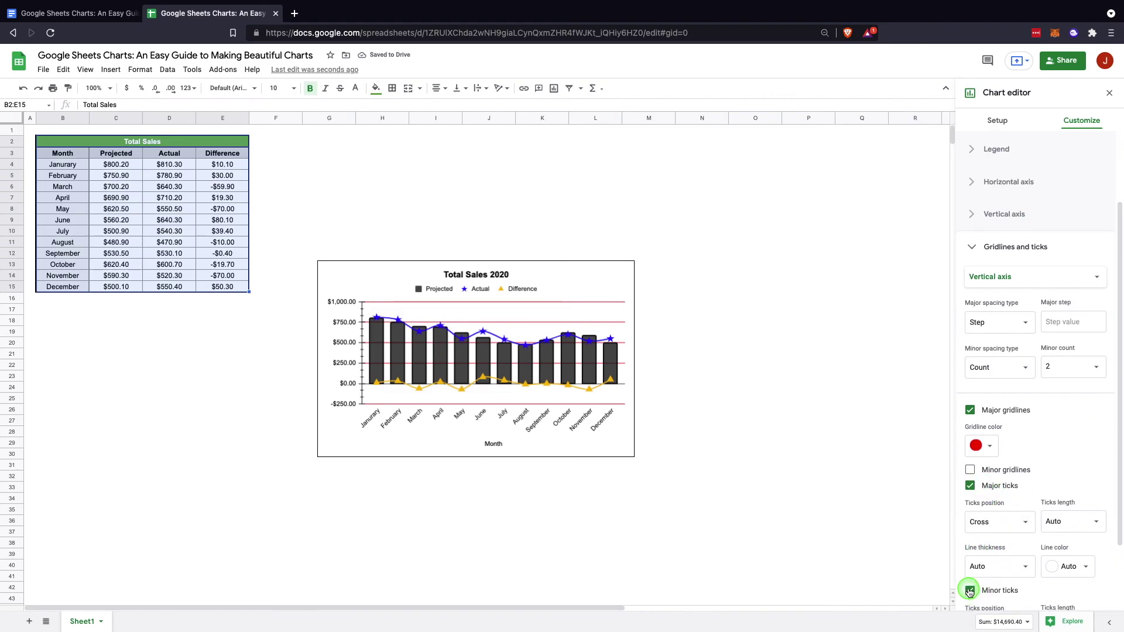
scroll(989, 501, down, 1)
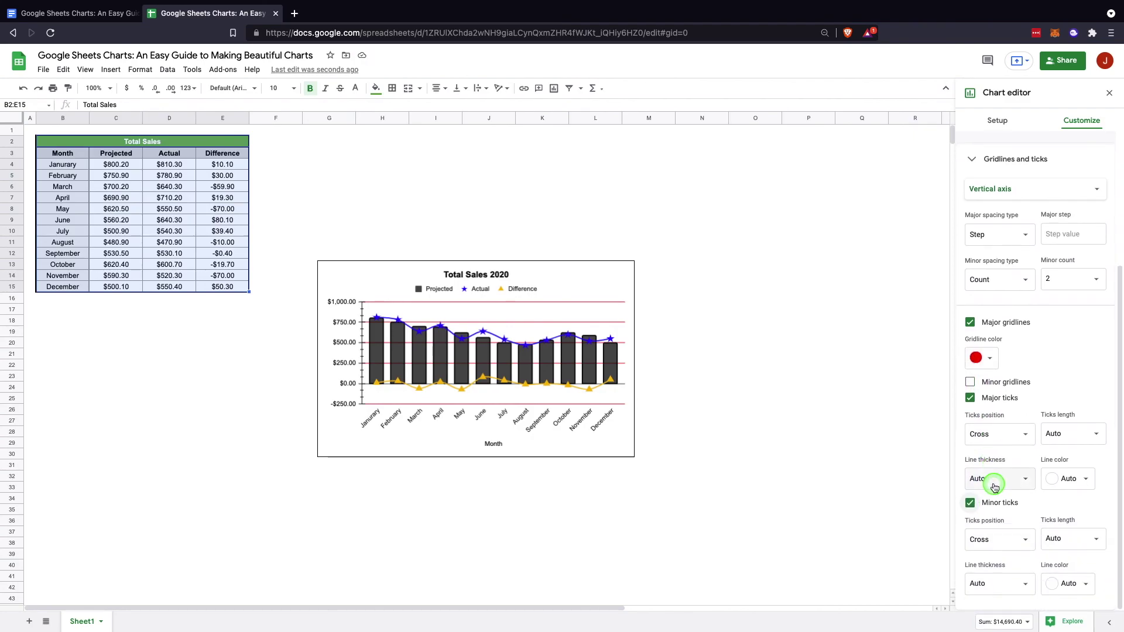
scroll(1002, 481, up, 3)
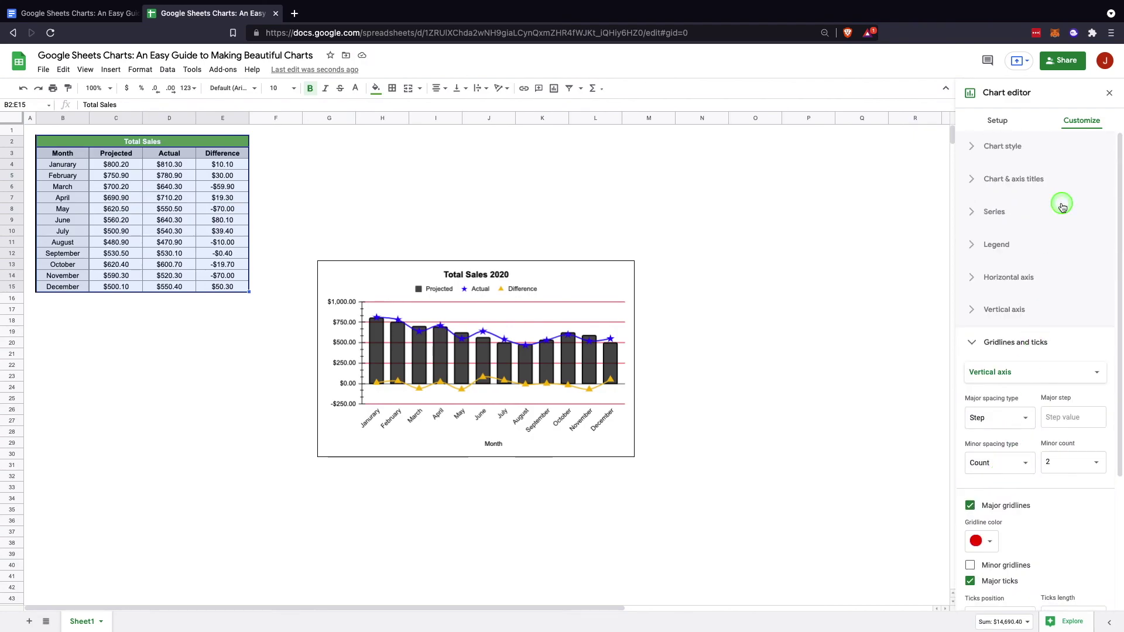